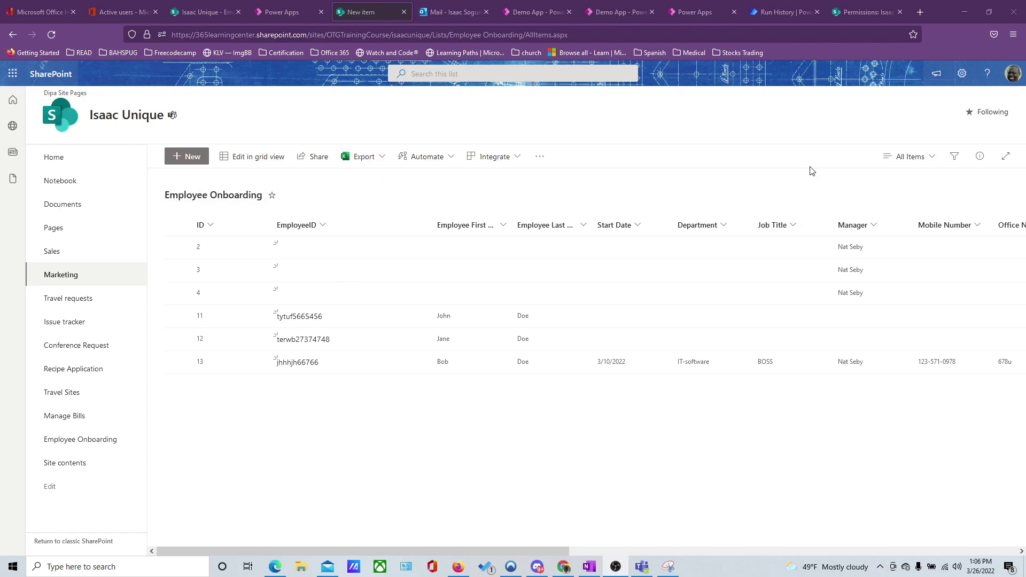
Open the permissions for the Employee Onboarding list and stop inheriting permissions from the parent site
{"action": "left_click", "coordinate": [962, 75]}
{"action": "left_click", "coordinate": [890, 186]}
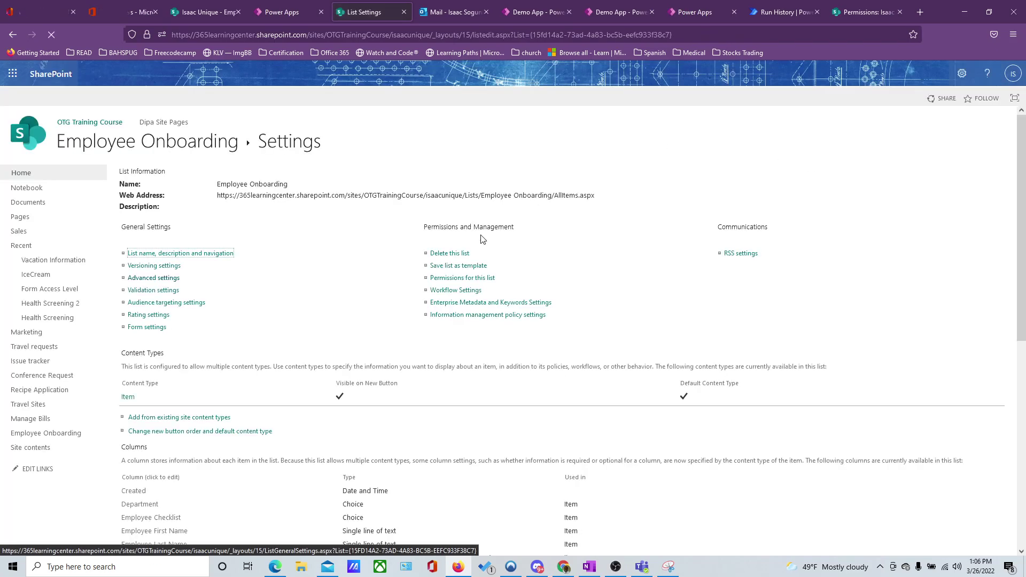
{"action": "left_click", "coordinate": [454, 278]}
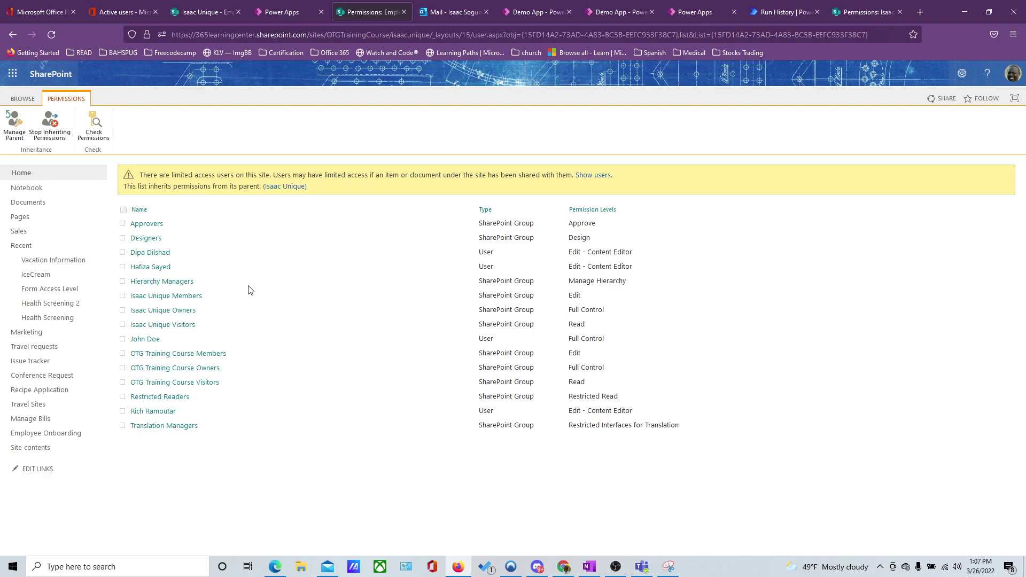
{"action": "left_click", "coordinate": [49, 124]}
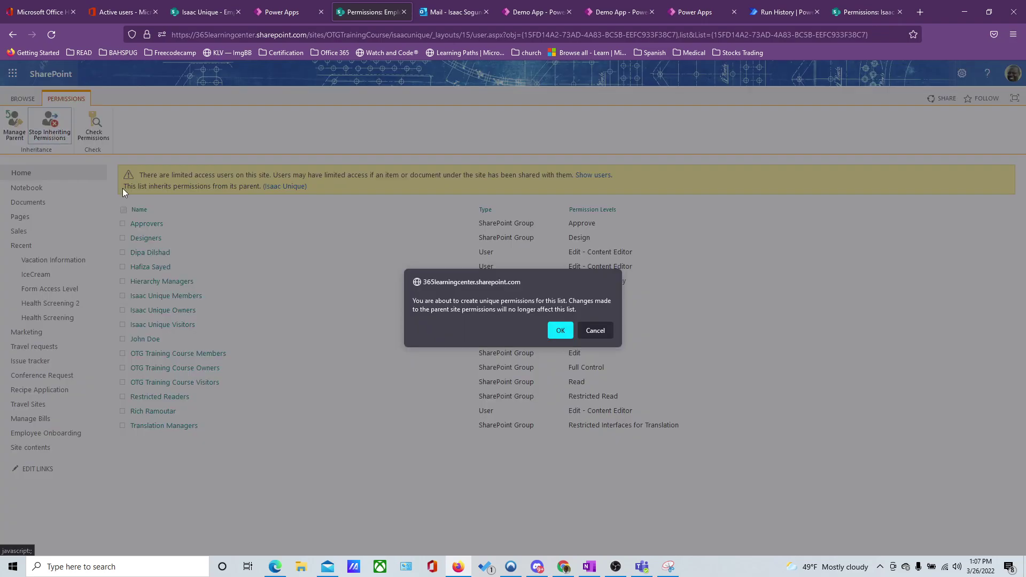
{"action": "left_click", "coordinate": [557, 331]}
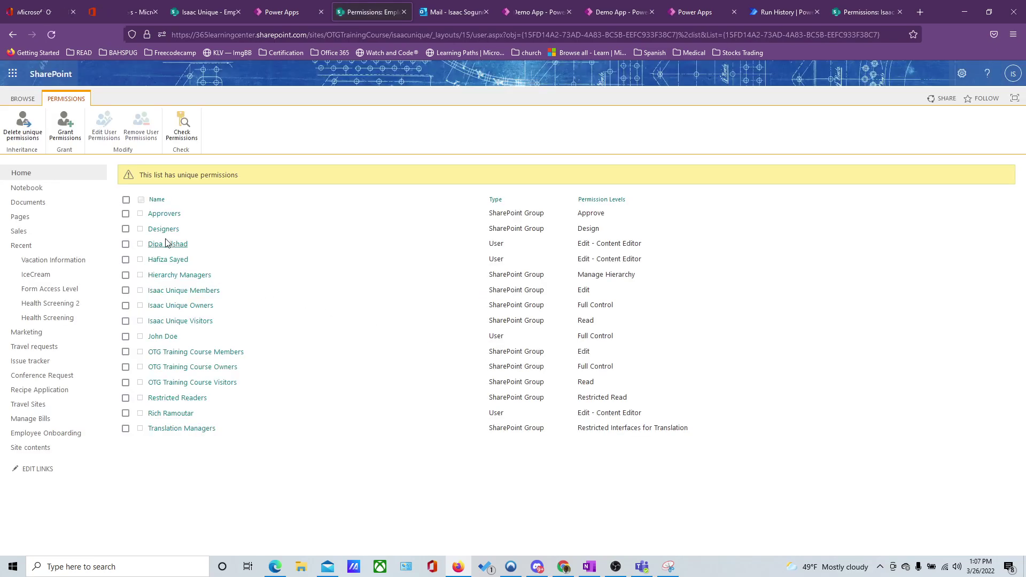
Remove the Isaac Unique Owners group's permissions from the list, leaving every other user and group unselected
{"action": "left_click", "coordinate": [127, 200]}
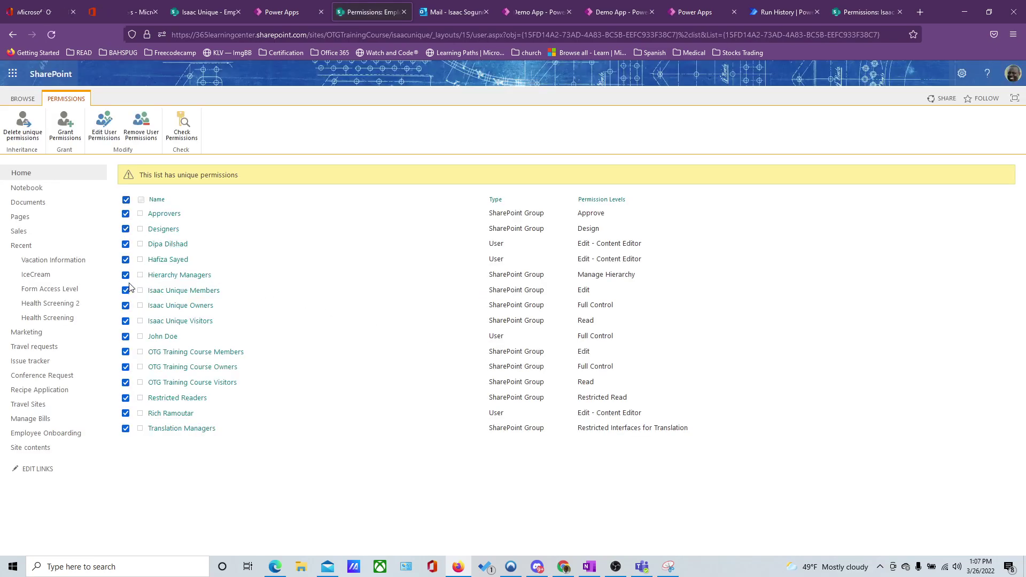
{"action": "left_click", "coordinate": [125, 214]}
{"action": "left_click", "coordinate": [126, 229]}
{"action": "left_click", "coordinate": [126, 244]}
{"action": "left_click", "coordinate": [126, 275]}
{"action": "left_click", "coordinate": [126, 290]}
{"action": "left_click", "coordinate": [125, 321]}
{"action": "left_click", "coordinate": [125, 336]}
{"action": "left_click", "coordinate": [126, 352]}
{"action": "left_click", "coordinate": [126, 383]}
{"action": "left_click", "coordinate": [126, 367]}
{"action": "left_click", "coordinate": [126, 398]}
{"action": "left_click", "coordinate": [126, 414]}
{"action": "left_click", "coordinate": [126, 429]}
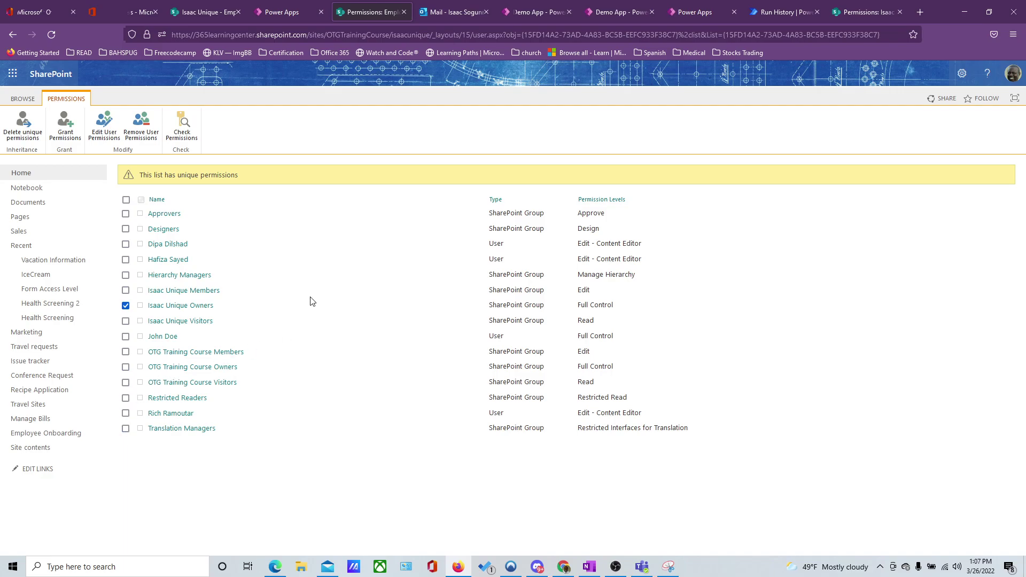
{"action": "left_click", "coordinate": [137, 131]}
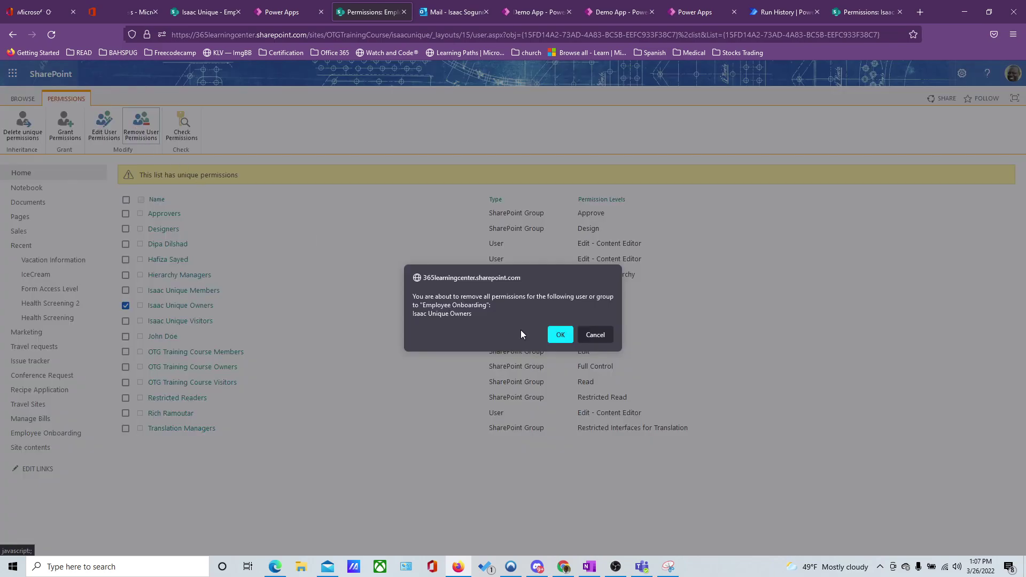
{"action": "left_click", "coordinate": [560, 335]}
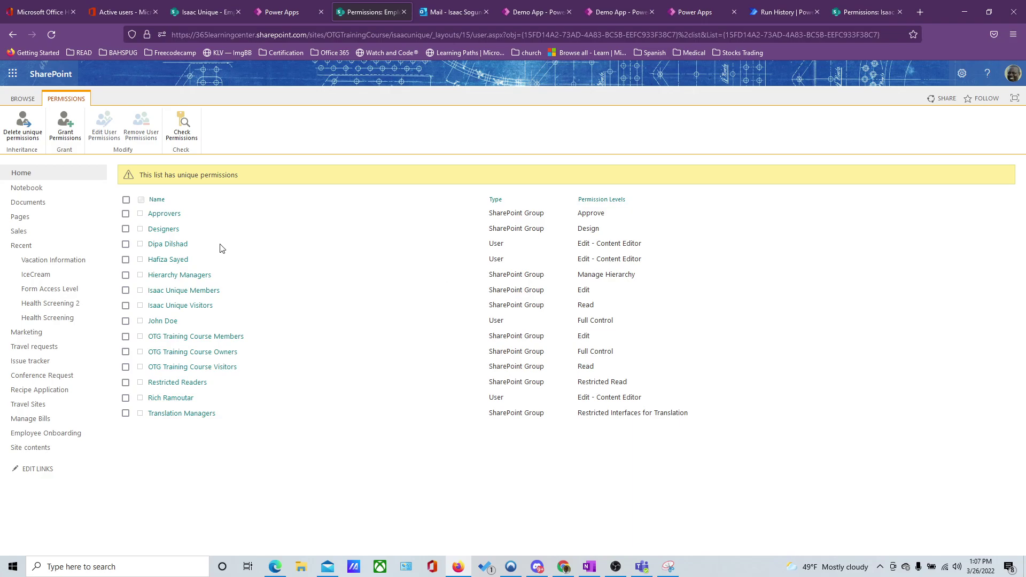
Remove list permissions for all remaining users and groups except OTG Training Course Owners
{"action": "left_click", "coordinate": [126, 200]}
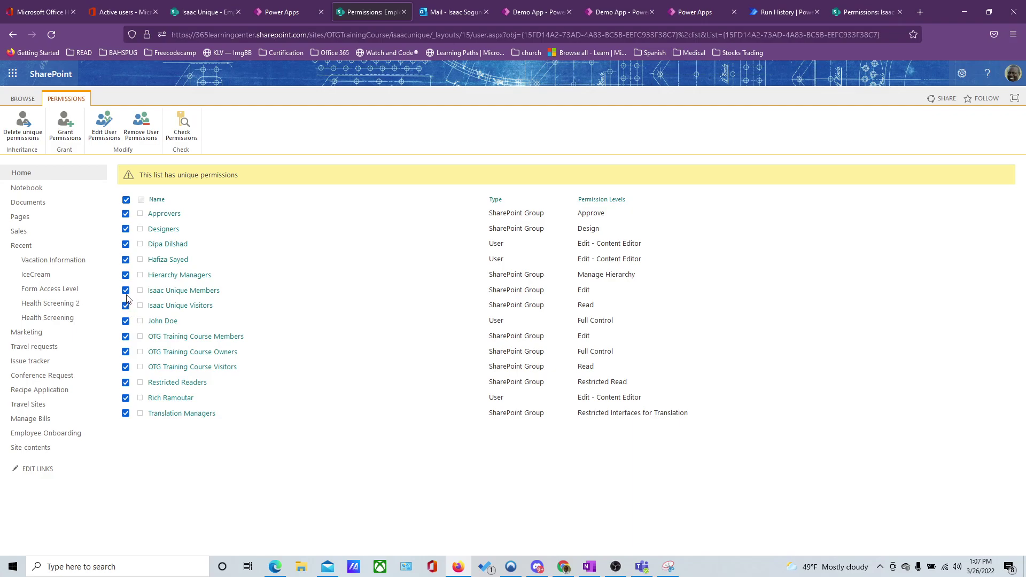
{"action": "left_click", "coordinate": [125, 352]}
{"action": "left_click", "coordinate": [141, 131]}
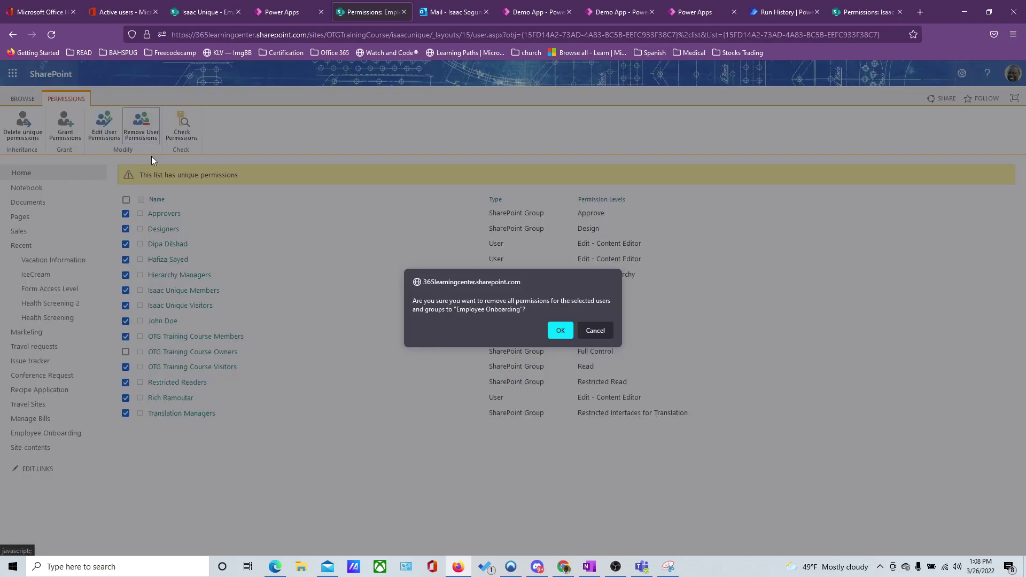
{"action": "left_click", "coordinate": [558, 330]}
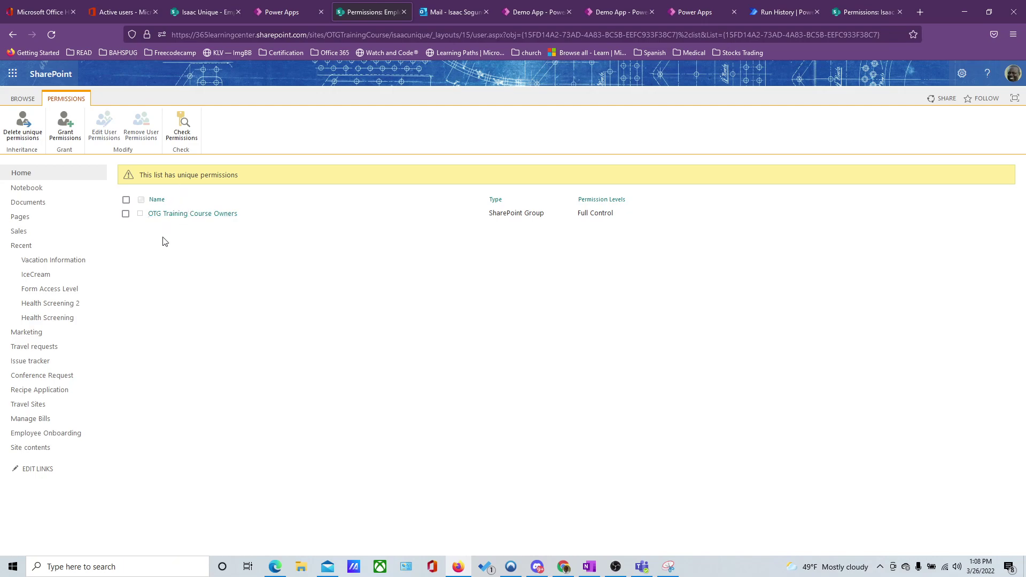
Open the Employee Onboarding list from the site contents
{"action": "left_click", "coordinate": [33, 448]}
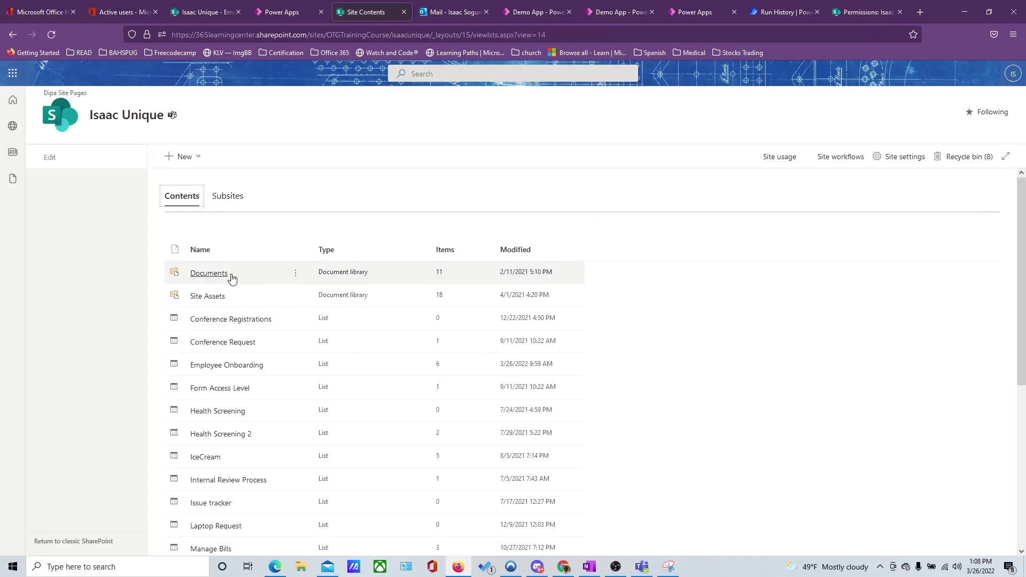
{"action": "scroll", "coordinate": [256, 283], "scroll_direction": "down", "scroll_amount": 5}
{"action": "scroll", "coordinate": [279, 295], "scroll_direction": "down", "scroll_amount": 1}
{"action": "scroll", "coordinate": [223, 240], "scroll_direction": "up", "scroll_amount": 3}
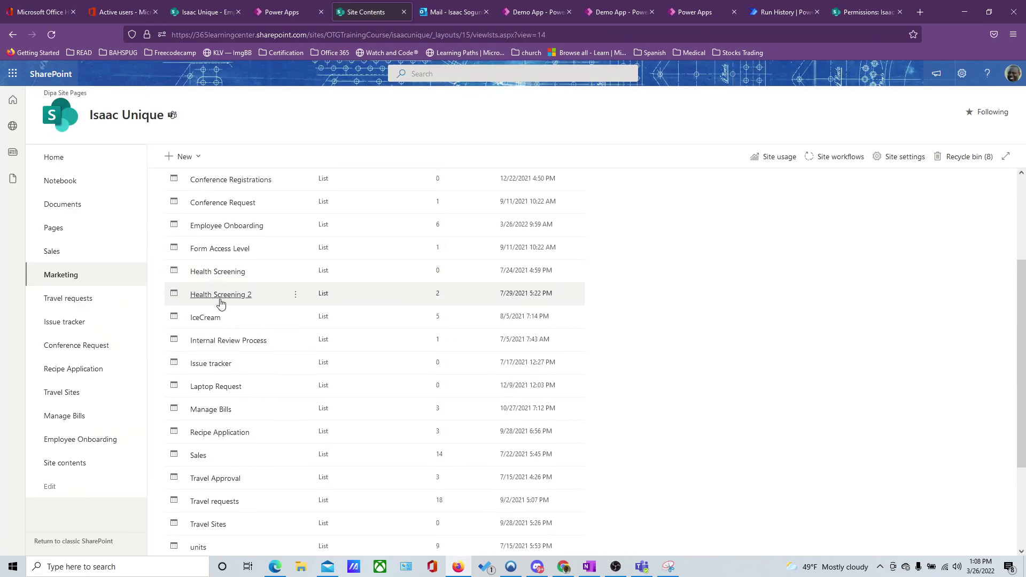
{"action": "left_click", "coordinate": [227, 225]}
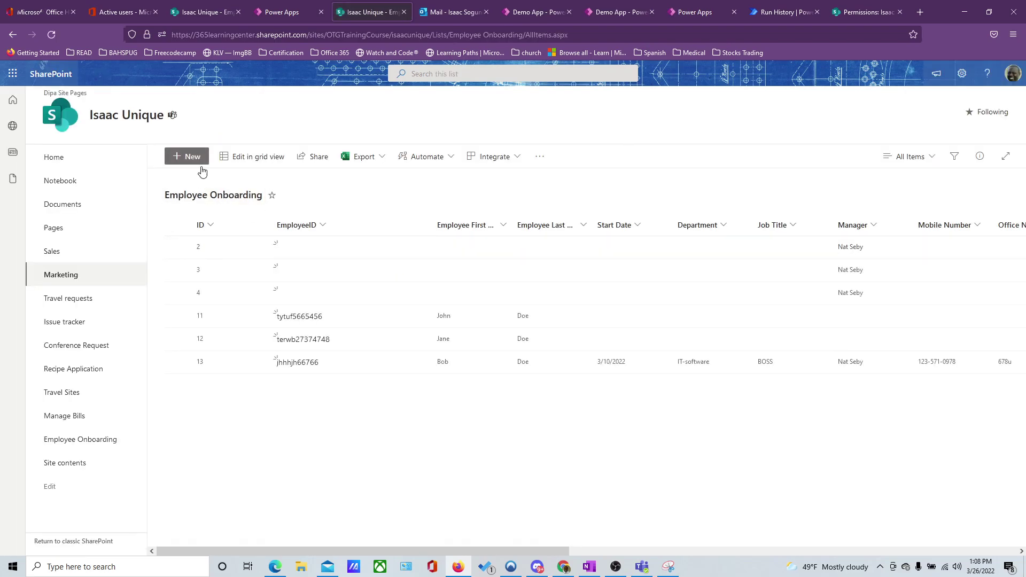
Open the list's new item form, review its fields and customize it with Power Apps
{"action": "left_click", "coordinate": [188, 157]}
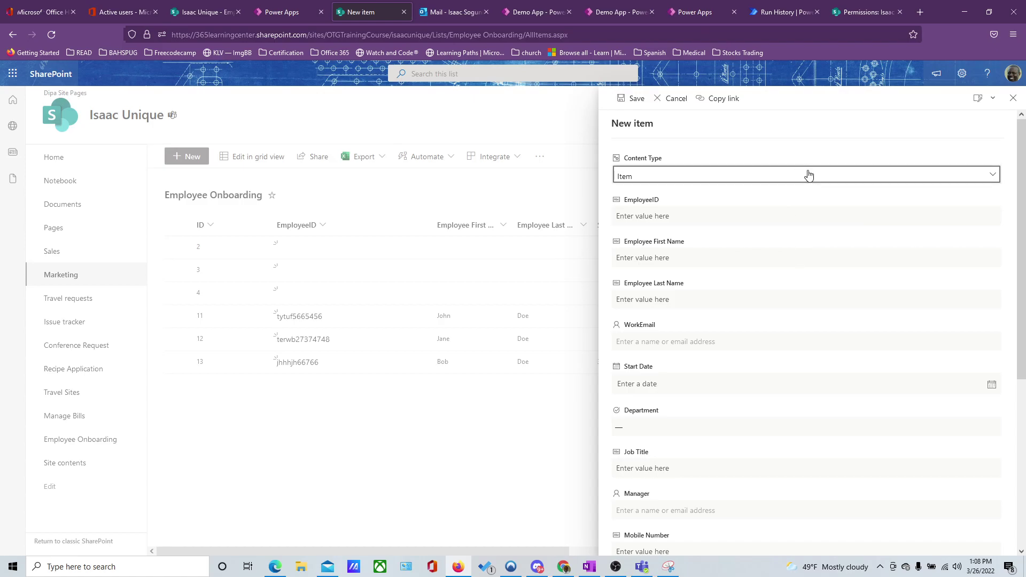
{"action": "scroll", "coordinate": [755, 344], "scroll_direction": "down", "scroll_amount": 5}
{"action": "scroll", "coordinate": [759, 404], "scroll_direction": "up", "scroll_amount": 5}
{"action": "left_click", "coordinate": [951, 176]}
{"action": "left_click", "coordinate": [807, 326]}
{"action": "scroll", "coordinate": [790, 297], "scroll_direction": "down", "scroll_amount": 5}
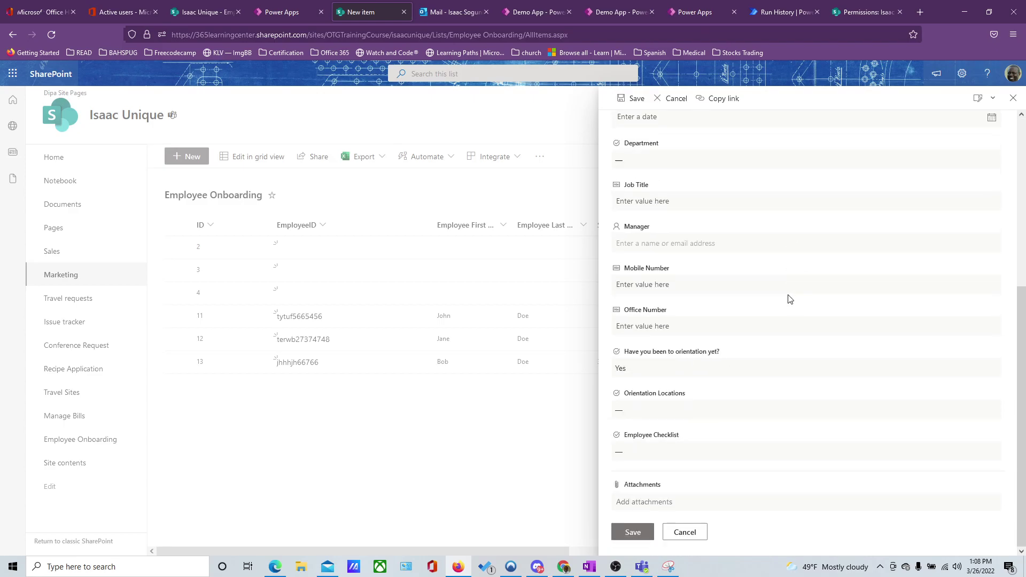
{"action": "scroll", "coordinate": [789, 297], "scroll_direction": "up", "scroll_amount": 5}
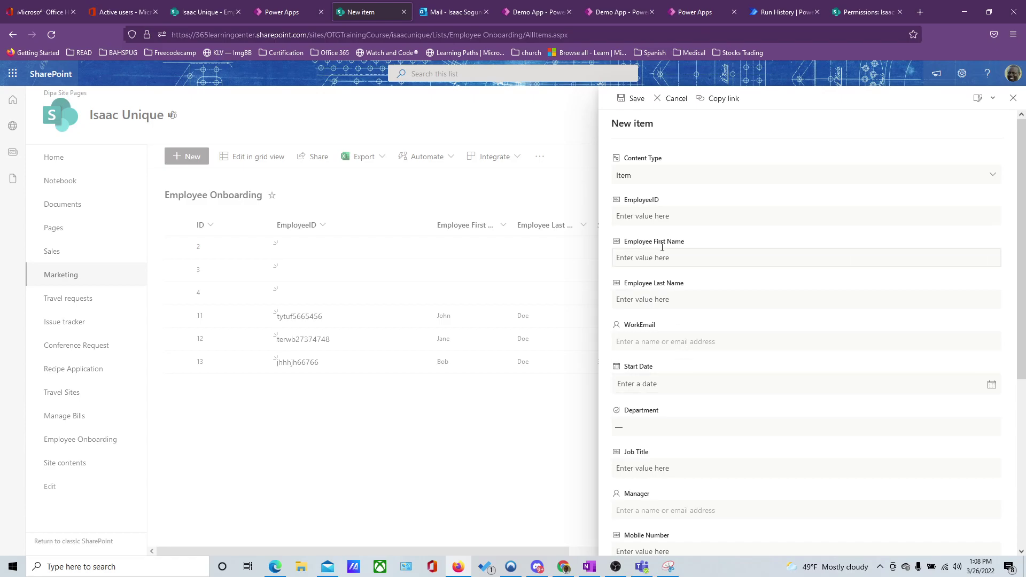
{"action": "left_click", "coordinate": [991, 103]}
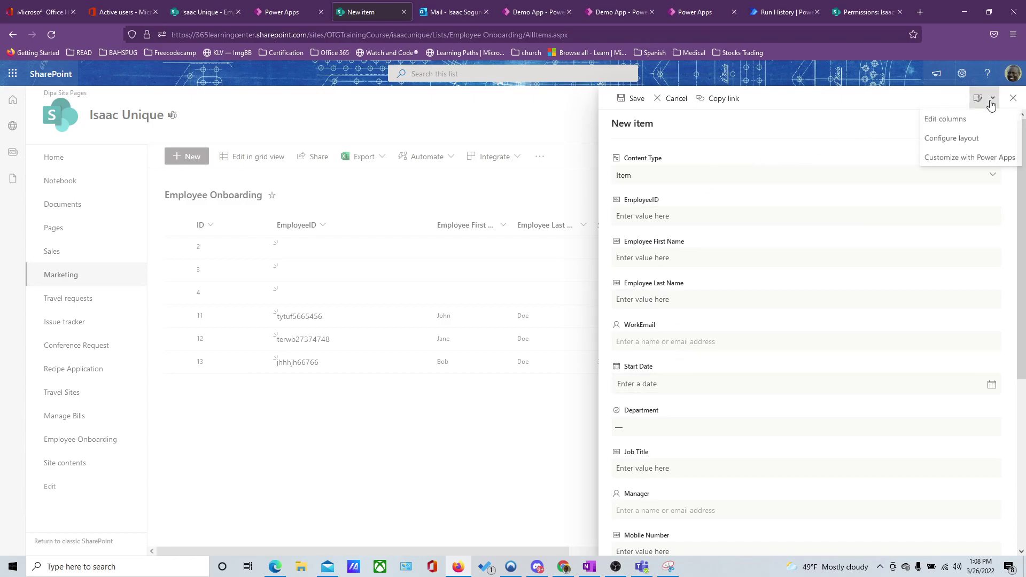
{"action": "left_click", "coordinate": [977, 159]}
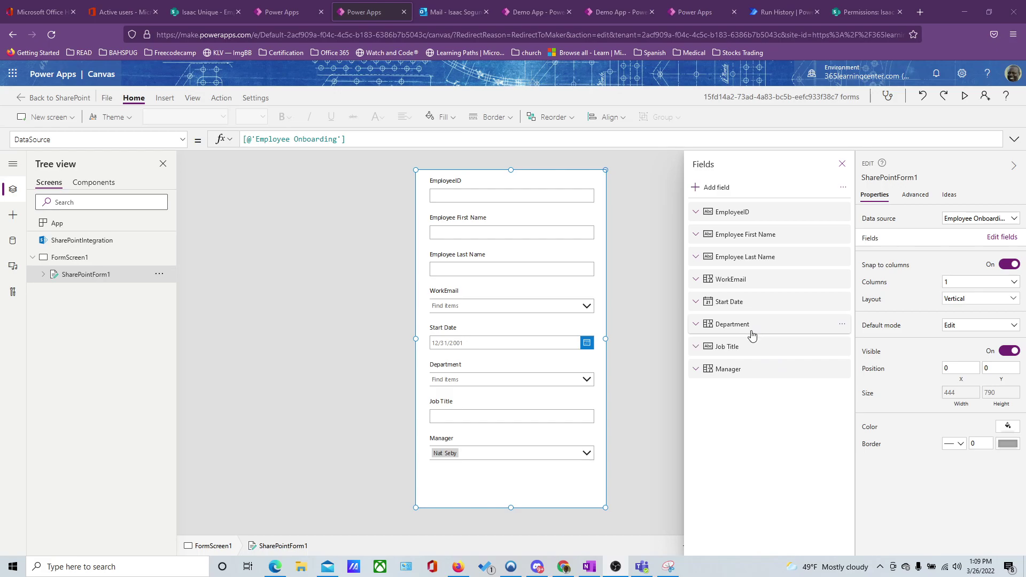
Remove the Manager field from the form and move Start Date above WorkEmail
{"action": "left_click", "coordinate": [842, 369]}
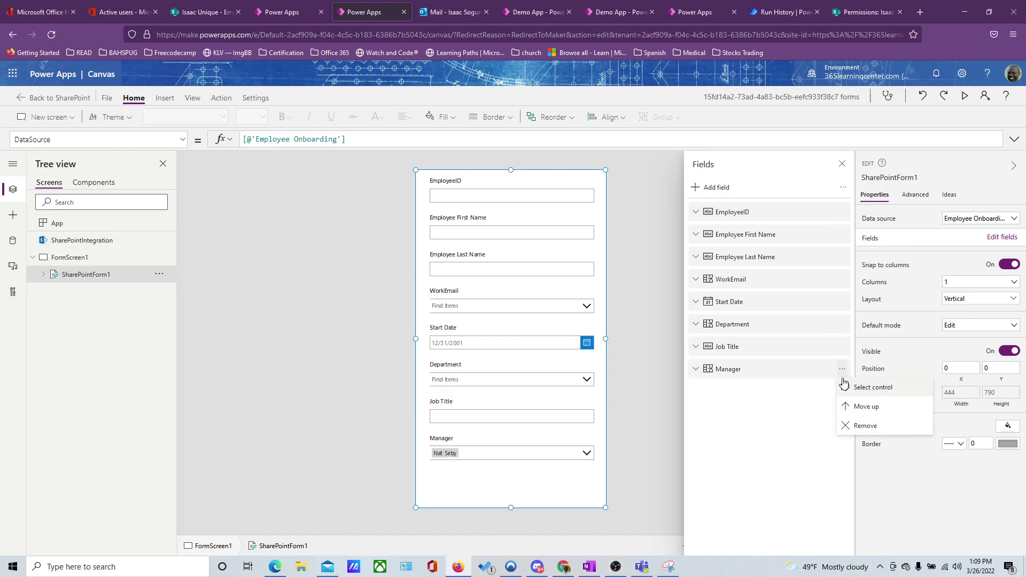
{"action": "left_click", "coordinate": [867, 425]}
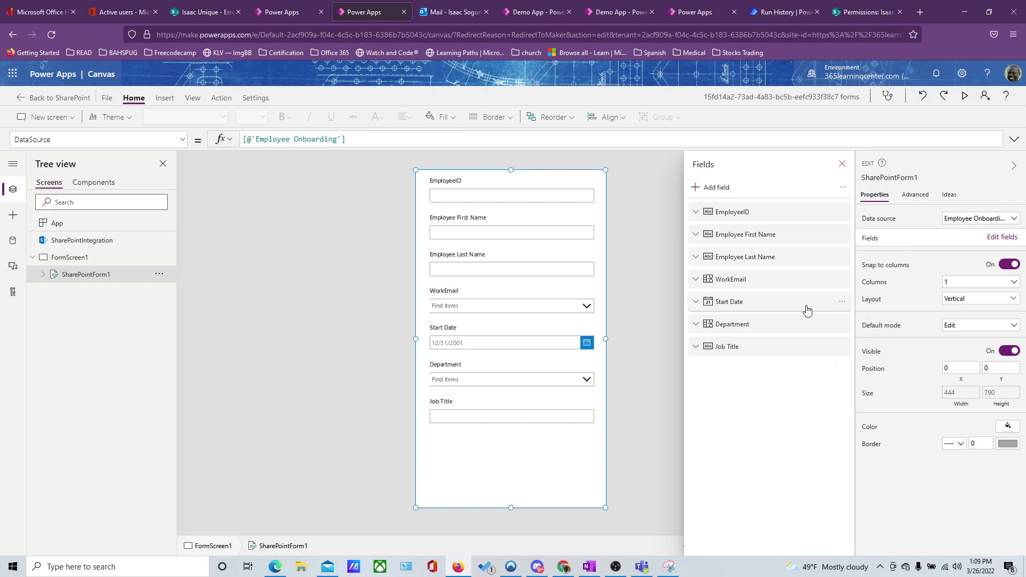
{"action": "left_click_drag", "start_coordinate": [778, 303], "coordinate": [772, 279]}
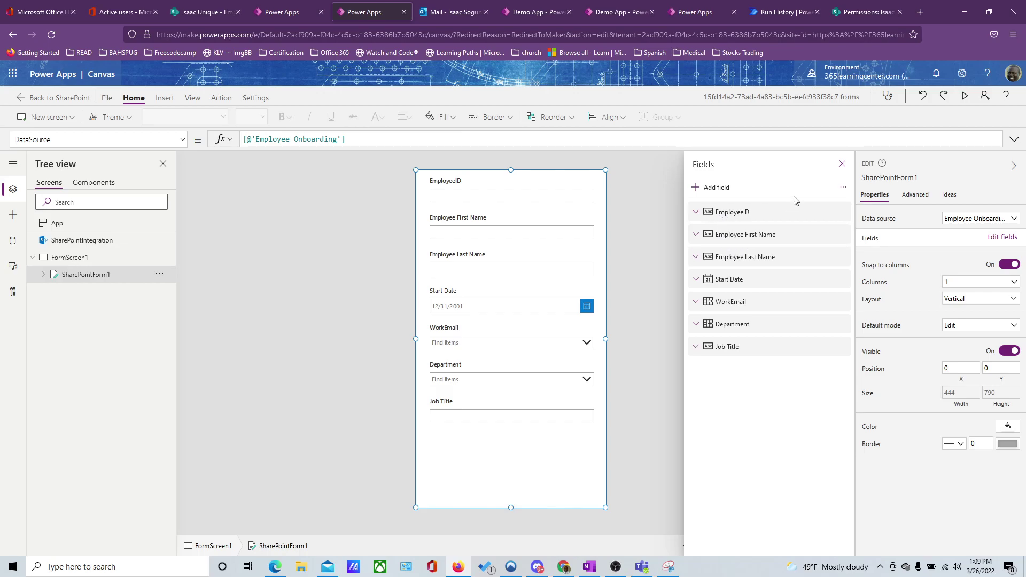
{"action": "left_click", "coordinate": [840, 165]}
{"action": "left_click", "coordinate": [1013, 166]}
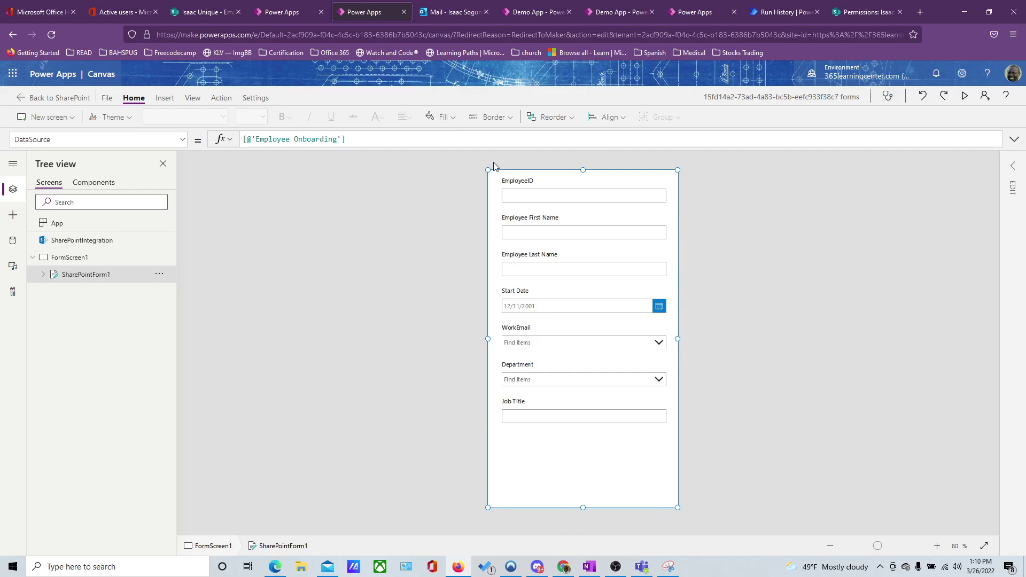
Change the form's display orientation to Landscape in the app settings and apply it, keeping the Large size
{"action": "left_click", "coordinate": [107, 98]}
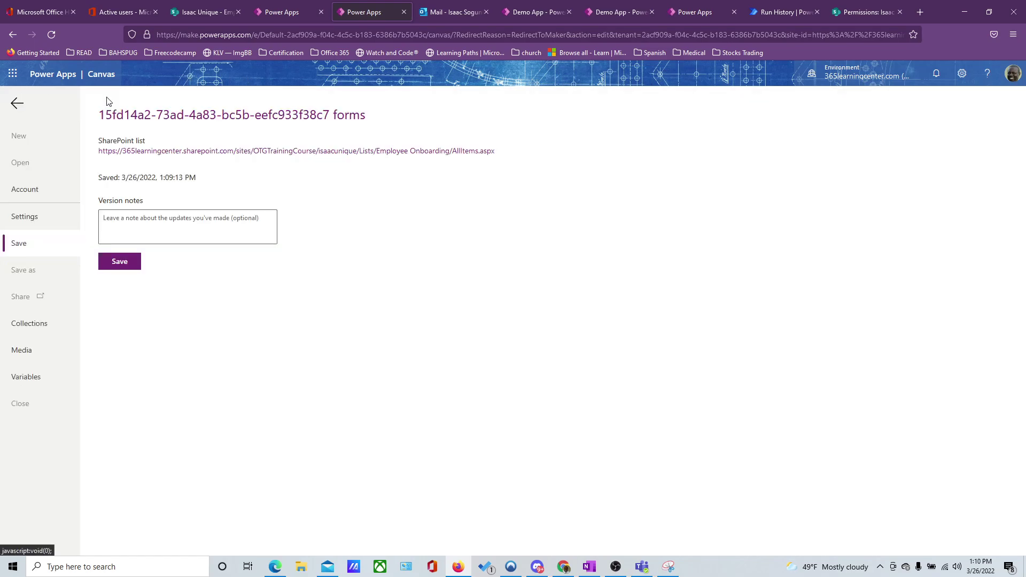
{"action": "left_click", "coordinate": [27, 224]}
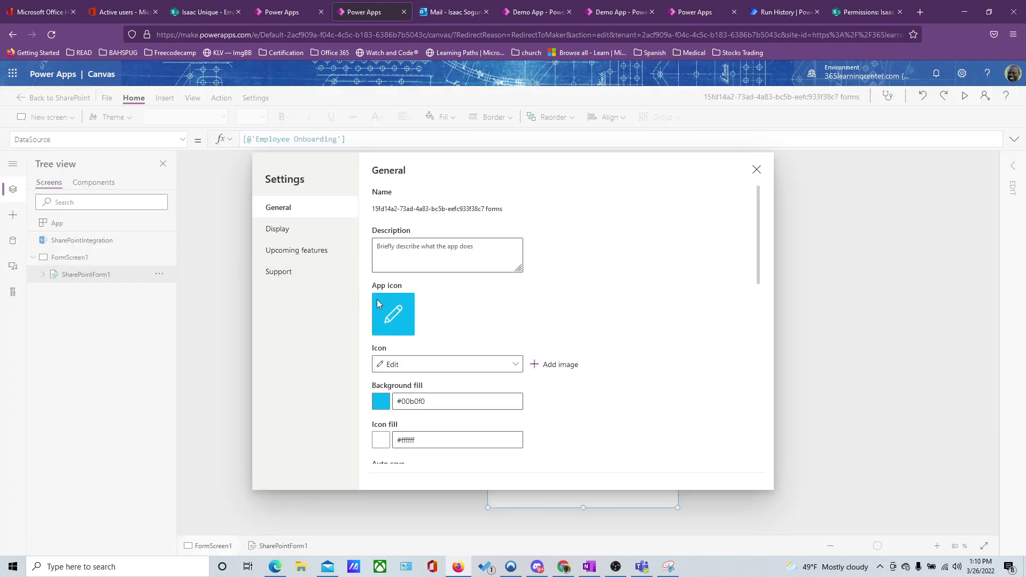
{"action": "left_click", "coordinate": [287, 230]}
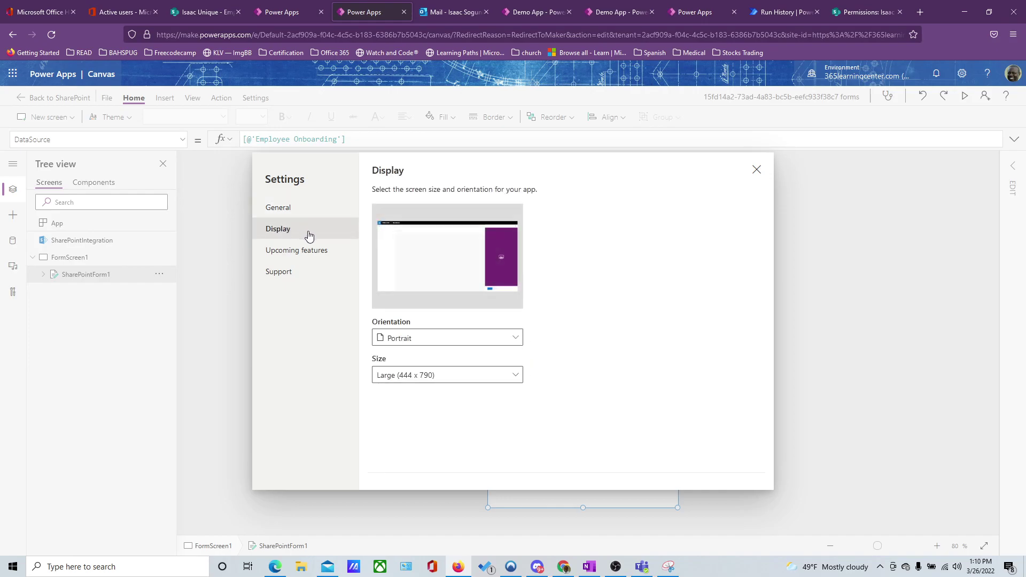
{"action": "left_click", "coordinate": [423, 339]}
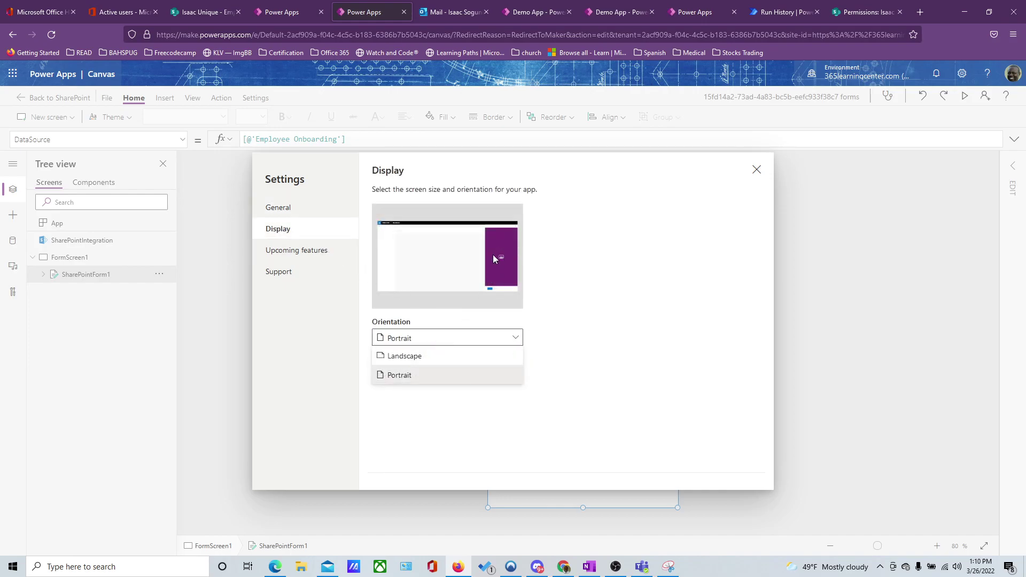
{"action": "left_click", "coordinate": [395, 356]}
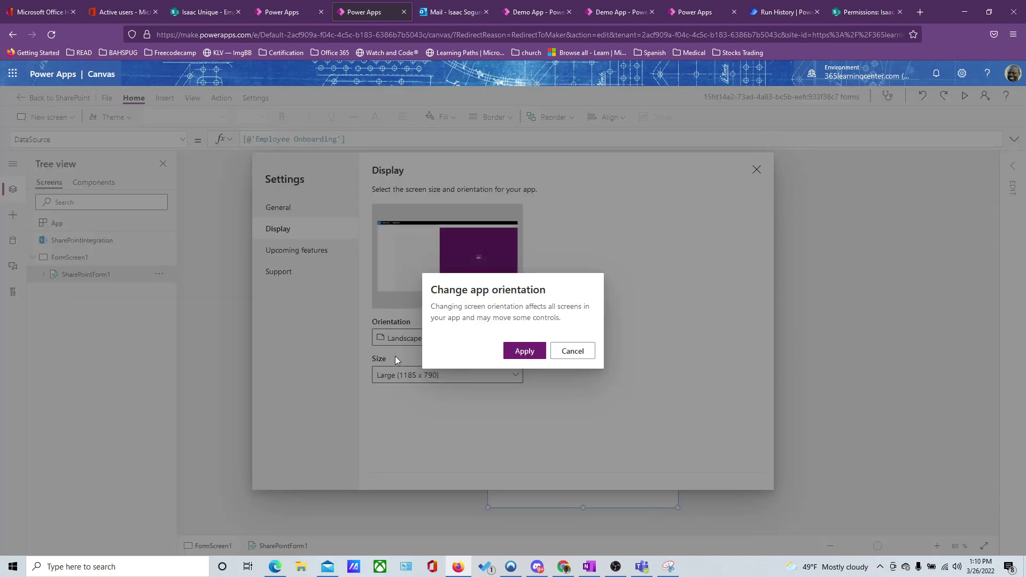
{"action": "left_click", "coordinate": [525, 351]}
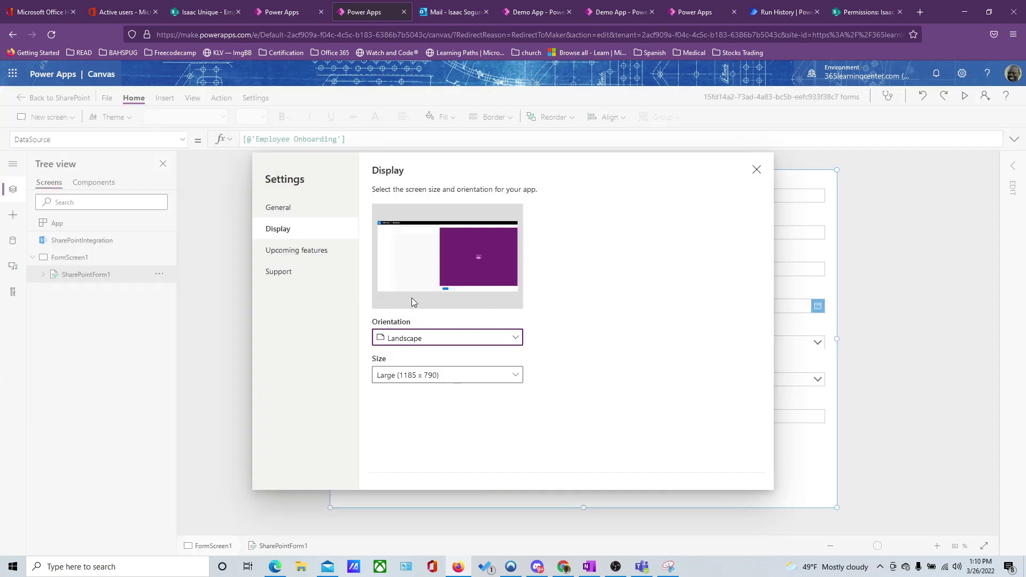
{"action": "left_click", "coordinate": [504, 377]}
{"action": "left_click", "coordinate": [598, 326]}
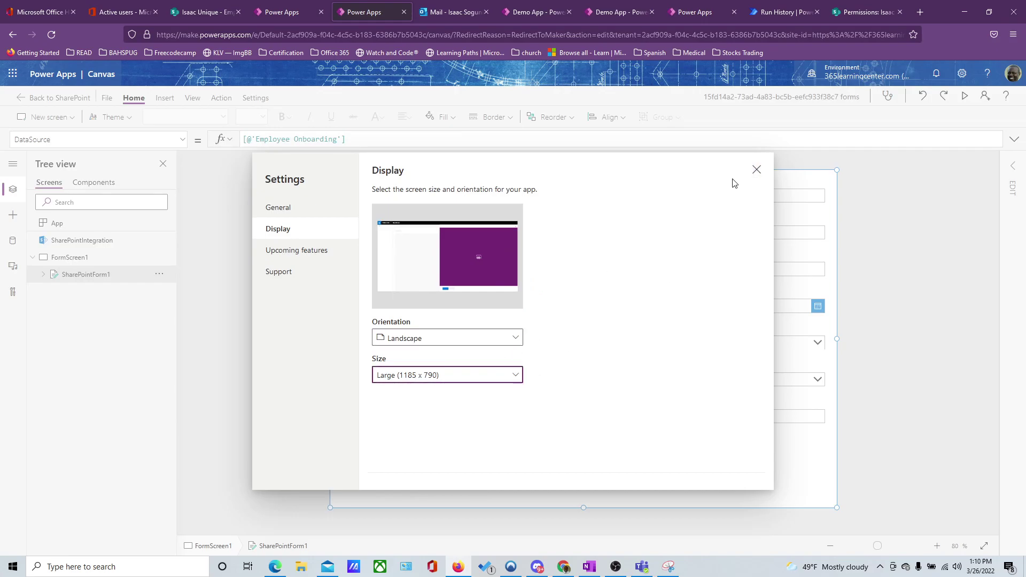
{"action": "left_click", "coordinate": [756, 170]}
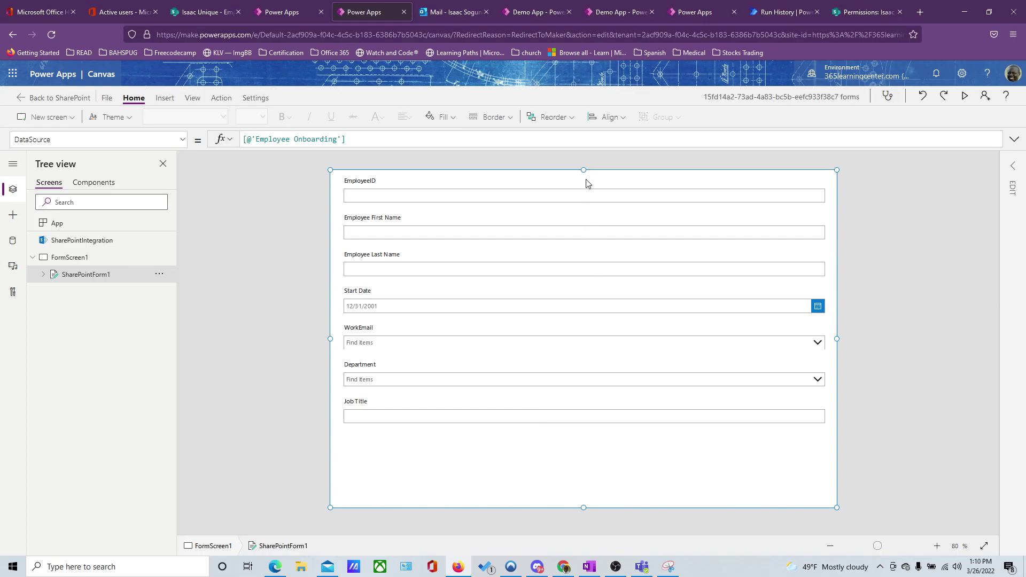
Lower the form's upper edge to leave an empty header band above the EmployeeID field
{"action": "left_click_drag", "start_coordinate": [584, 171], "coordinate": [582, 226]}
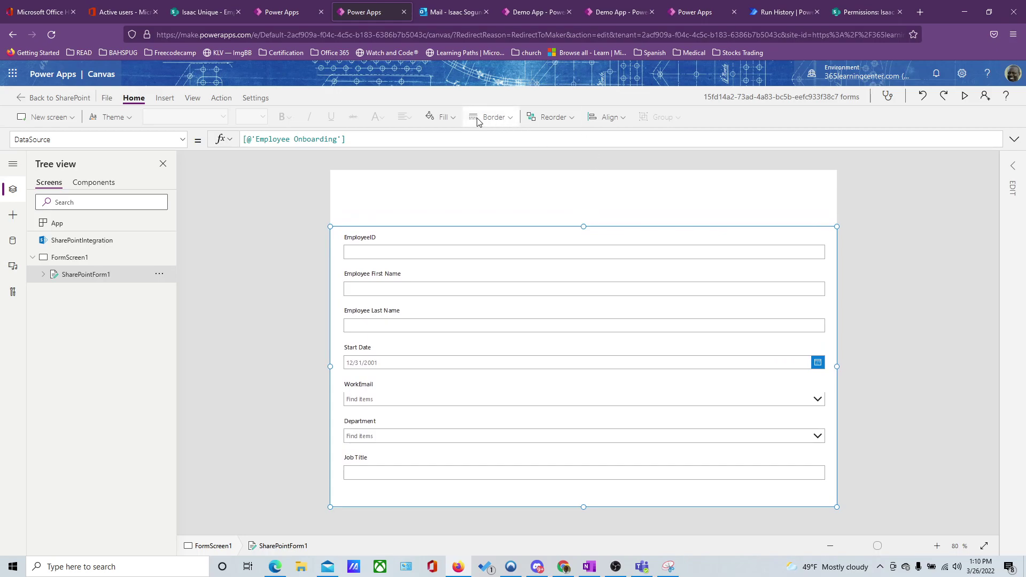
{"action": "left_click", "coordinate": [444, 118]}
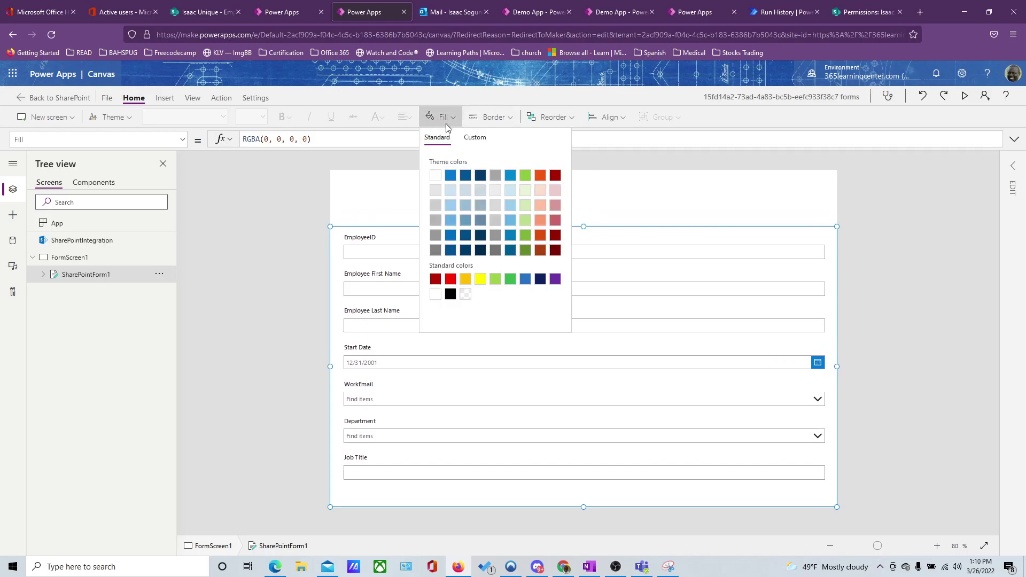
{"action": "left_click", "coordinate": [639, 158]}
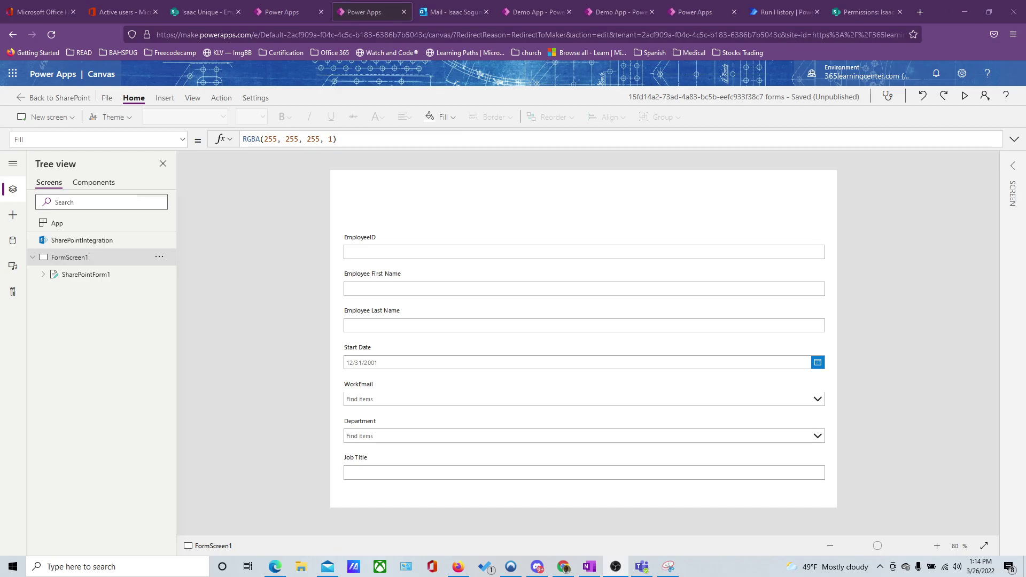
{"action": "left_click", "coordinate": [587, 191]}
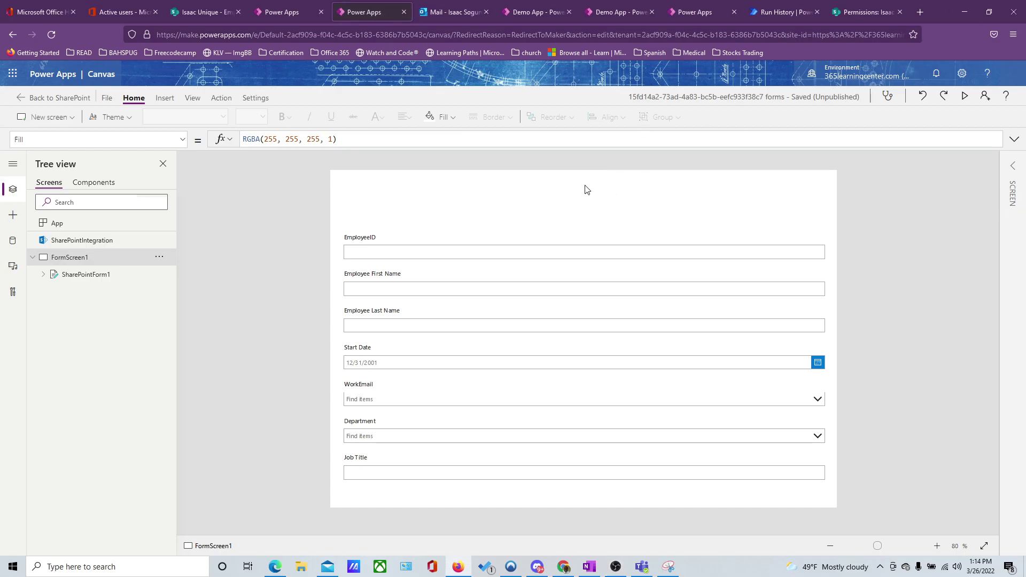
Insert a rectangle and stretch it across the full width of the empty header band above the form
{"action": "left_click", "coordinate": [165, 98]}
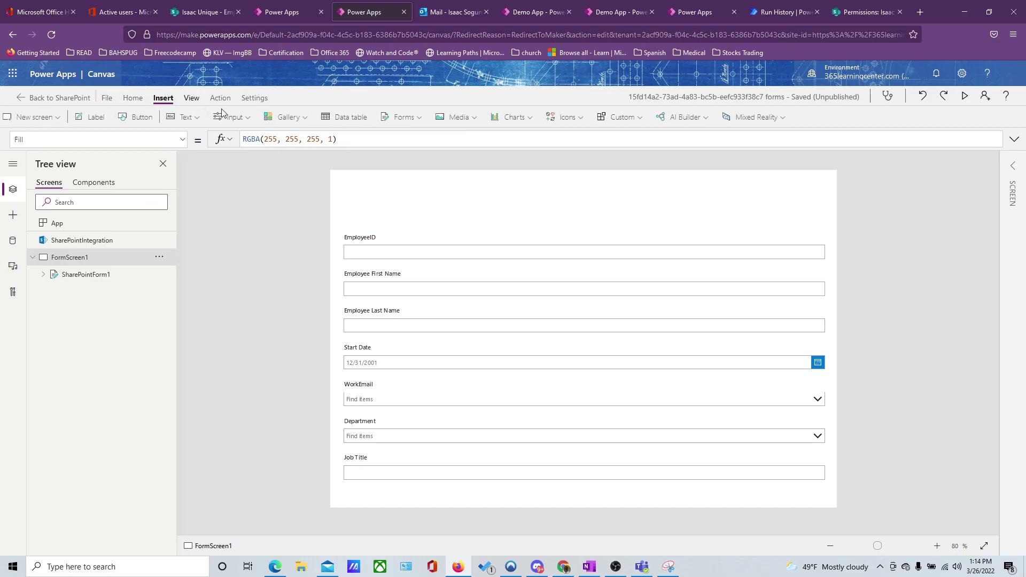
{"action": "left_click", "coordinate": [598, 120]}
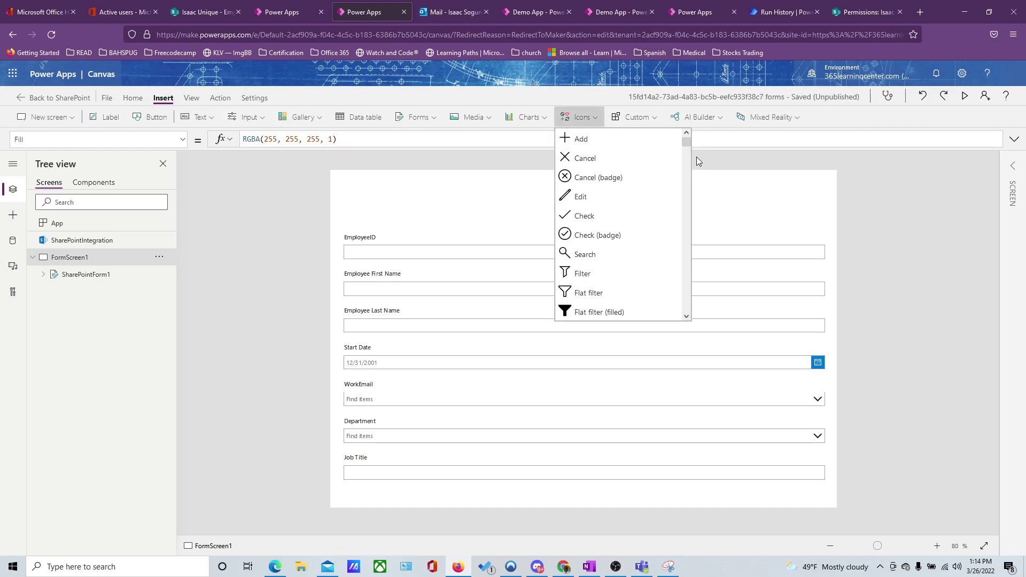
{"action": "left_click_drag", "start_coordinate": [688, 145], "coordinate": [667, 302]}
{"action": "left_click", "coordinate": [603, 226]}
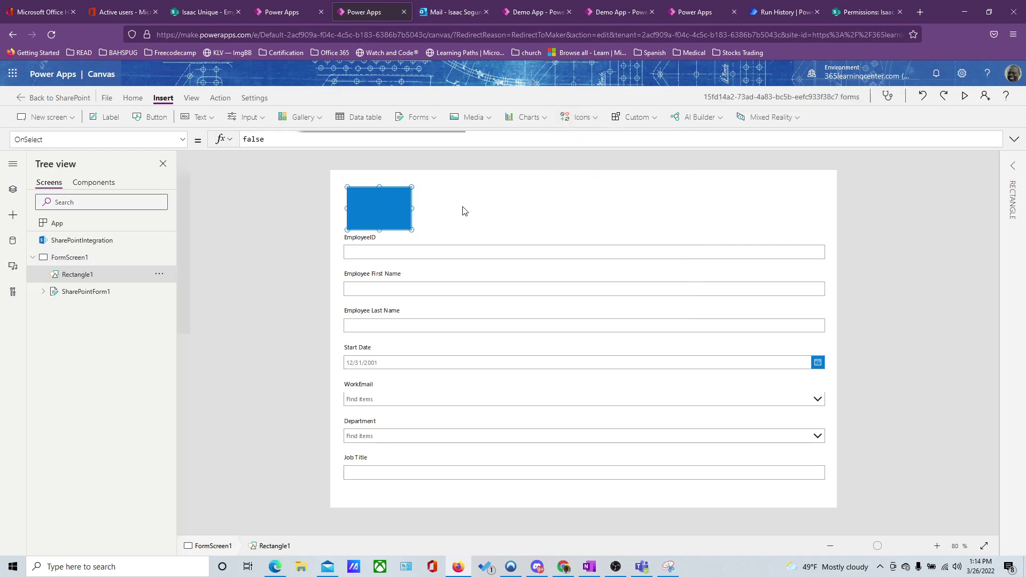
{"action": "left_click_drag", "start_coordinate": [373, 211], "coordinate": [853, 216]}
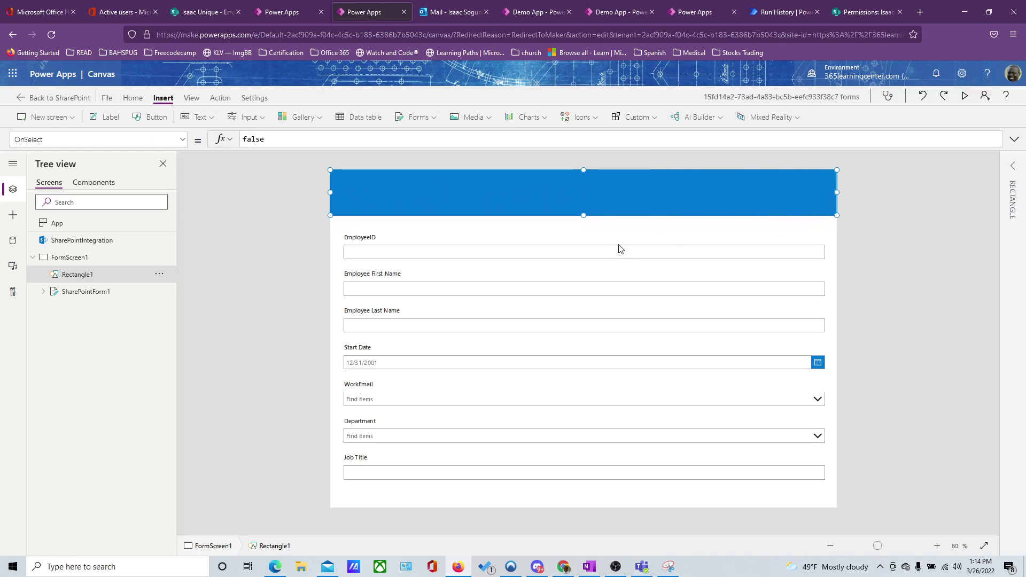
Raise SharePointForm1's upper edge until it meets the lower edge of the header rectangle
{"action": "left_click", "coordinate": [570, 240]}
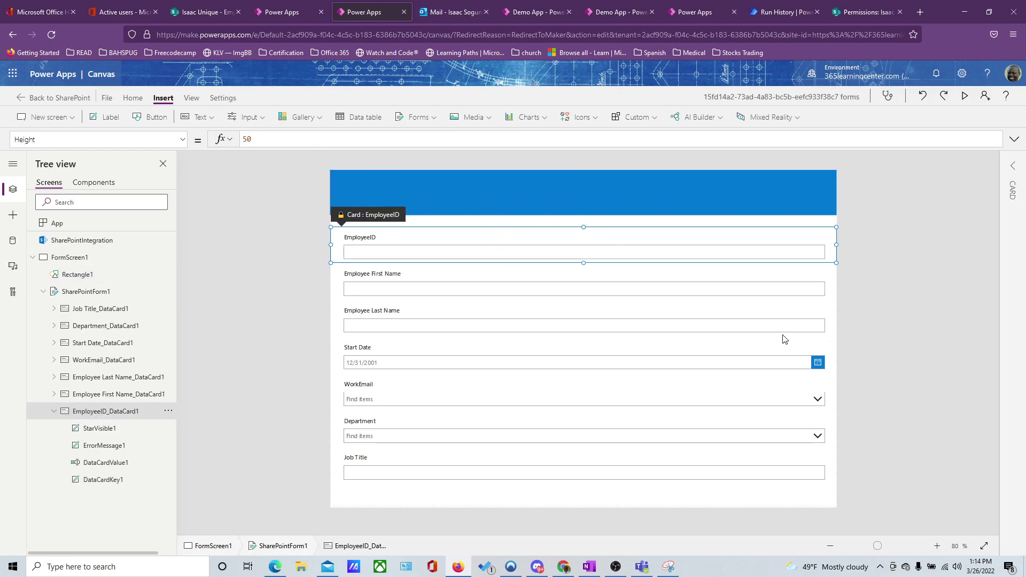
{"action": "left_click", "coordinate": [80, 275]}
{"action": "left_click", "coordinate": [116, 292]}
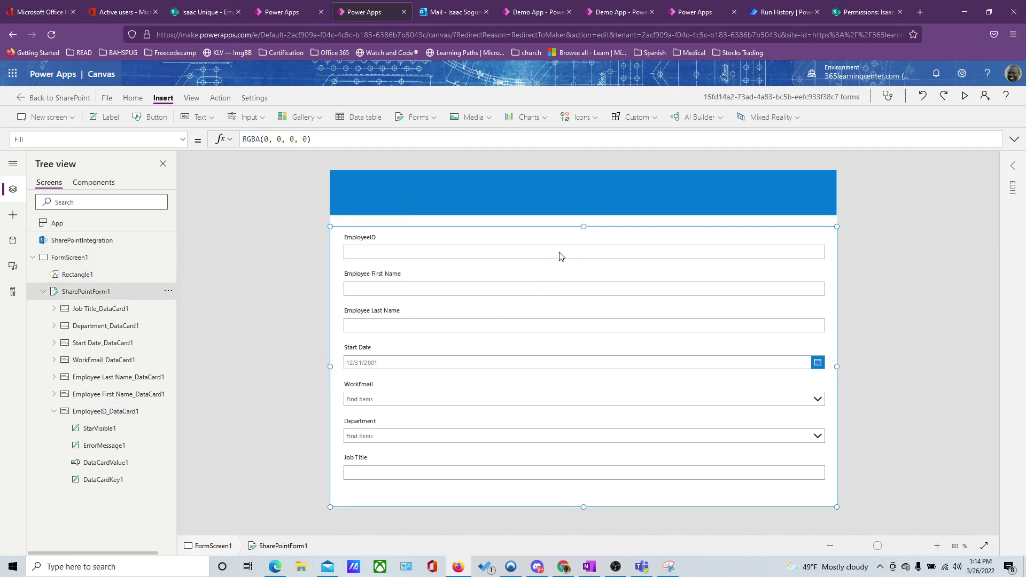
{"action": "left_click_drag", "start_coordinate": [581, 226], "coordinate": [583, 216]}
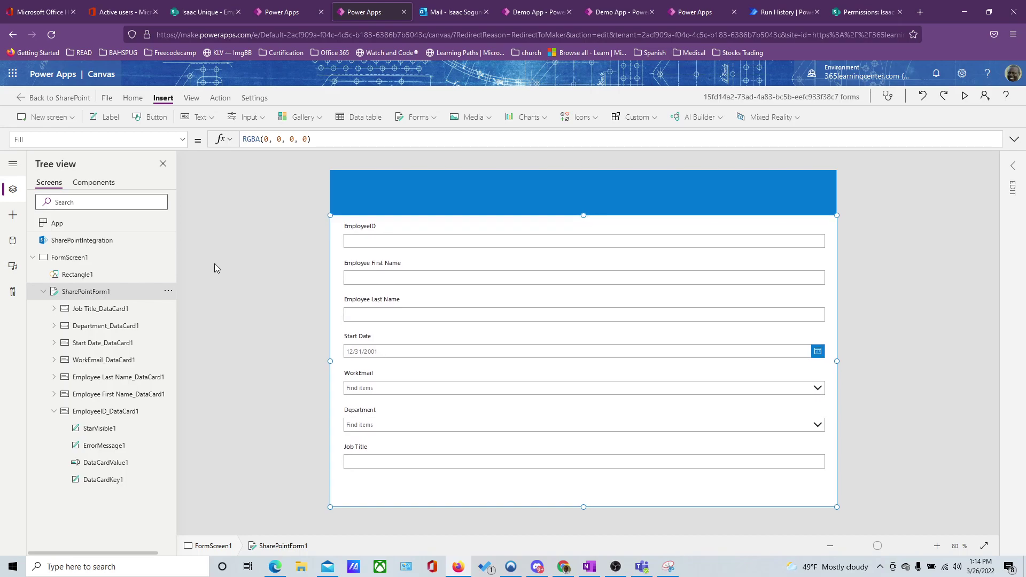
Review the SharePointIntegration object's available properties and the app's connected data source
{"action": "left_click", "coordinate": [62, 244]}
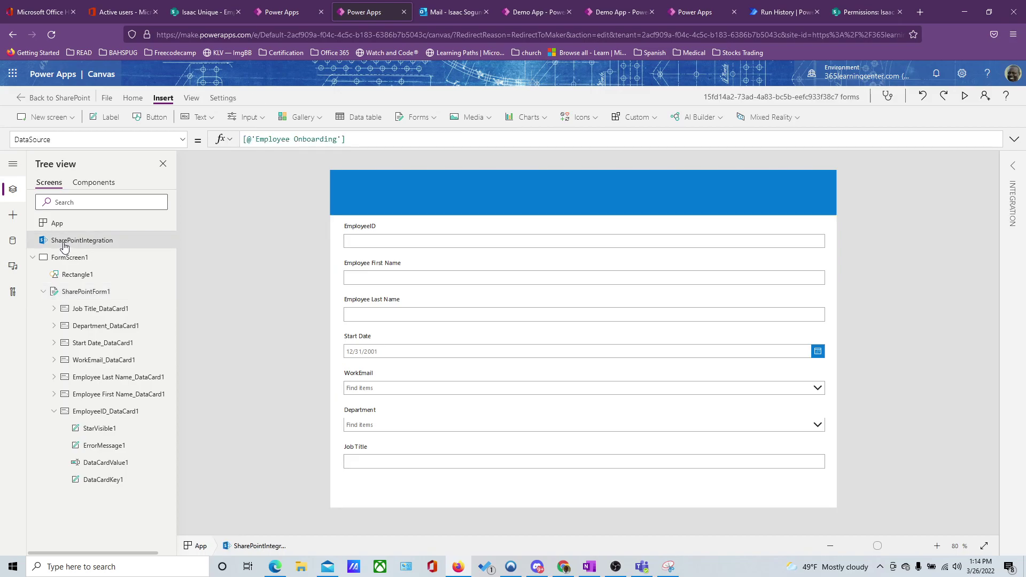
{"action": "left_click", "coordinate": [182, 140]}
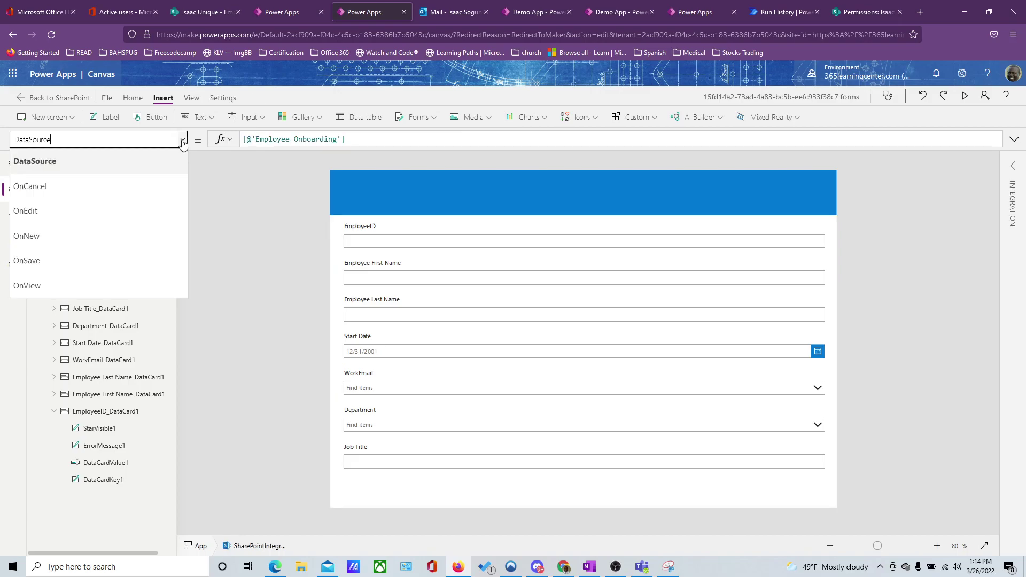
{"action": "left_click", "coordinate": [183, 142]}
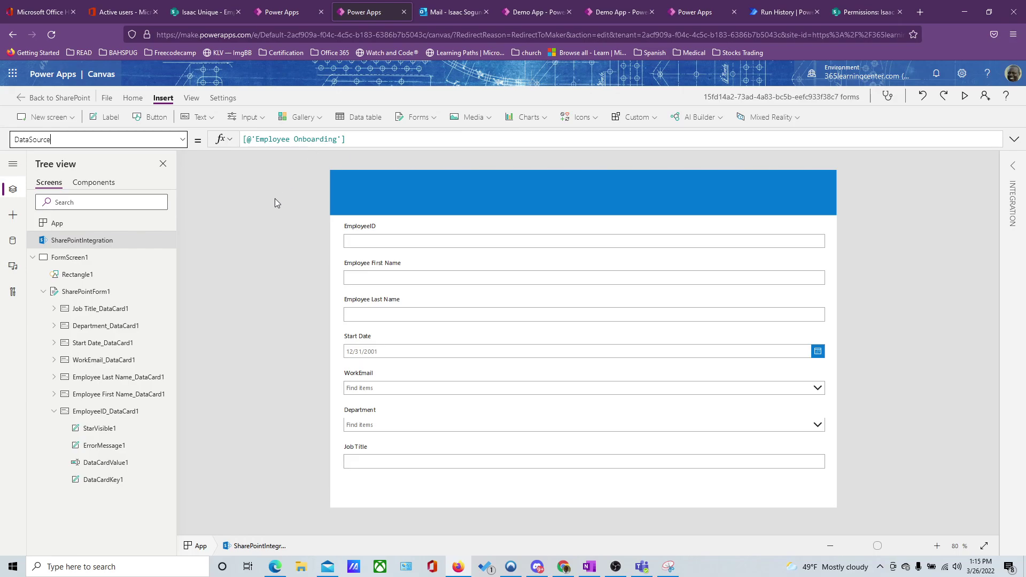
{"action": "left_click", "coordinate": [9, 243]}
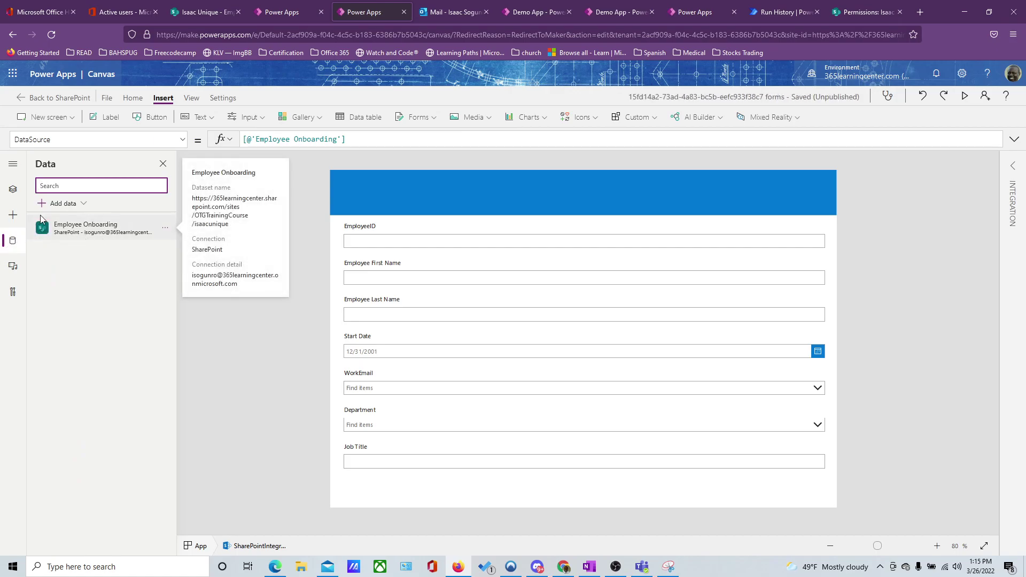
{"action": "left_click", "coordinate": [12, 191]}
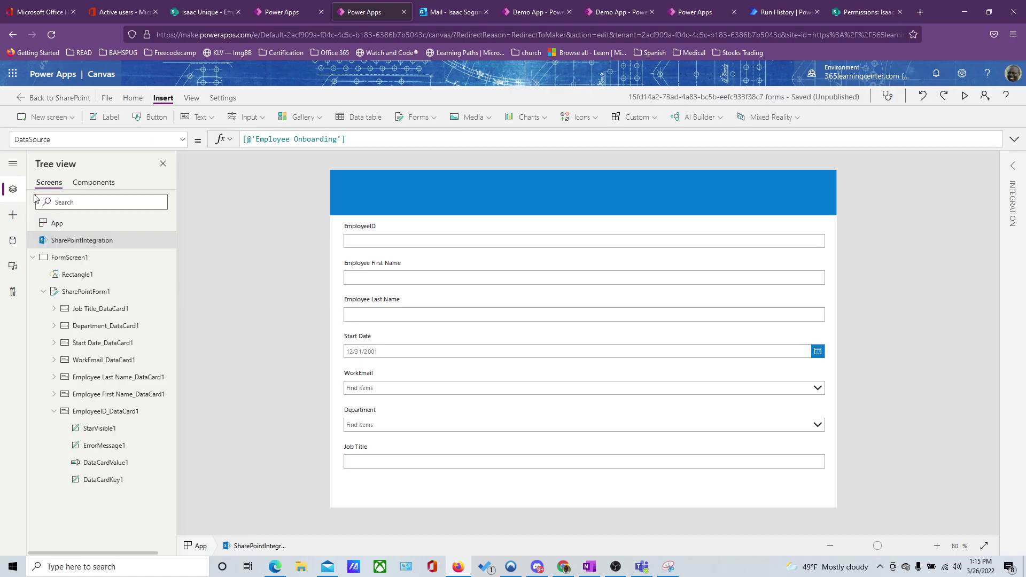
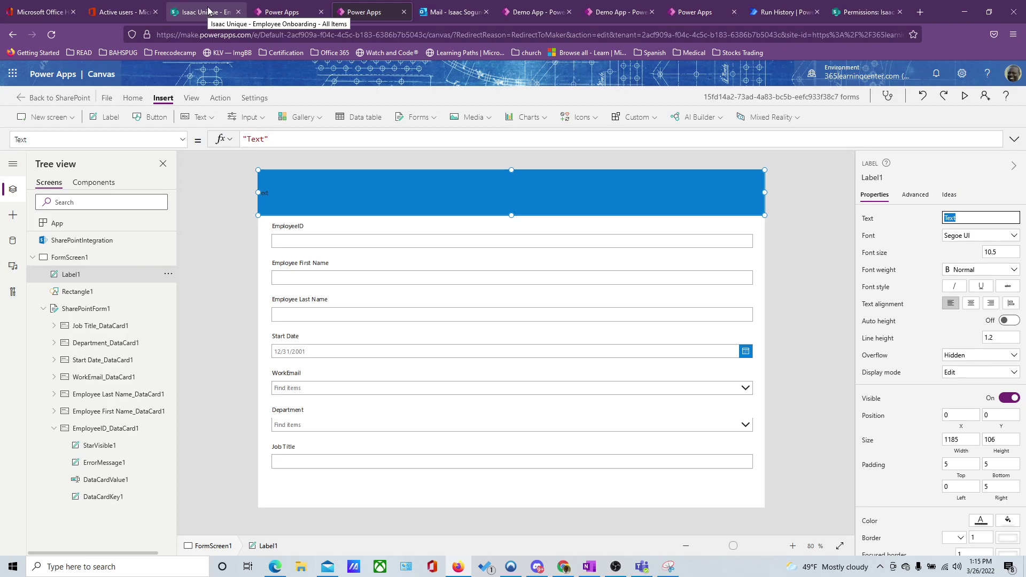
Set the header label's text to "New Employee Onboarding Form"
{"action": "type", "text": "Emp"}
{"action": "key", "text": "BackSpace"}
{"action": "key", "text": "BackSpace"}
{"action": "key", "text": "BackSpace"}
{"action": "key", "text": "BackSpace"}
{"action": "key", "text": "BackSpace"}
{"action": "key", "text": "BackSpace"}
{"action": "key", "text": "BackSpace"}
{"action": "type", "text": "New Employee Onboarding Form"}
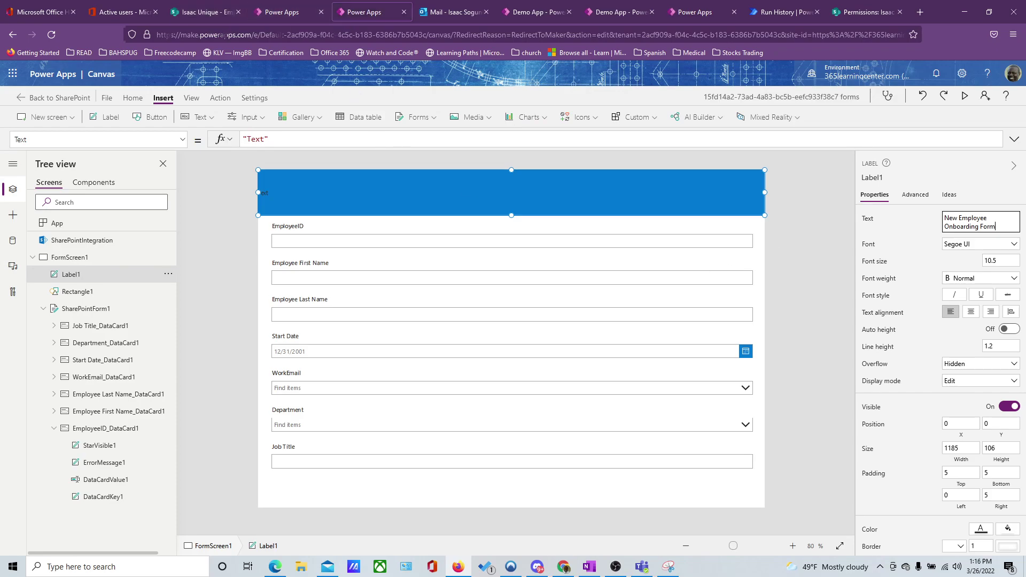
Make the header label bold with font size 25 and centre its text
{"action": "left_click", "coordinate": [970, 279]}
{"action": "left_click", "coordinate": [960, 291]}
{"action": "double_click", "coordinate": [1006, 262]}
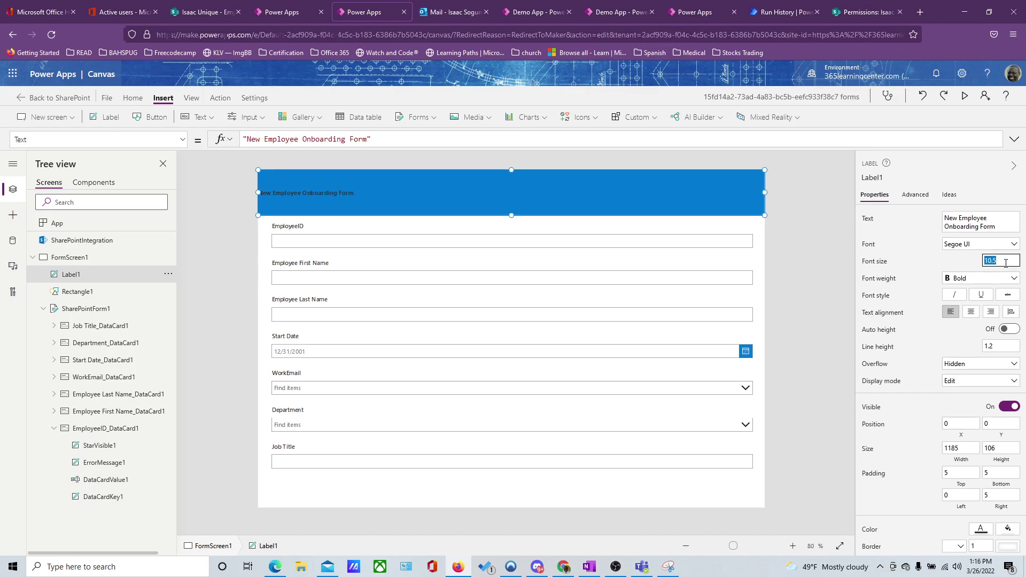
{"action": "type", "text": "25"}
{"action": "left_click", "coordinate": [937, 256]}
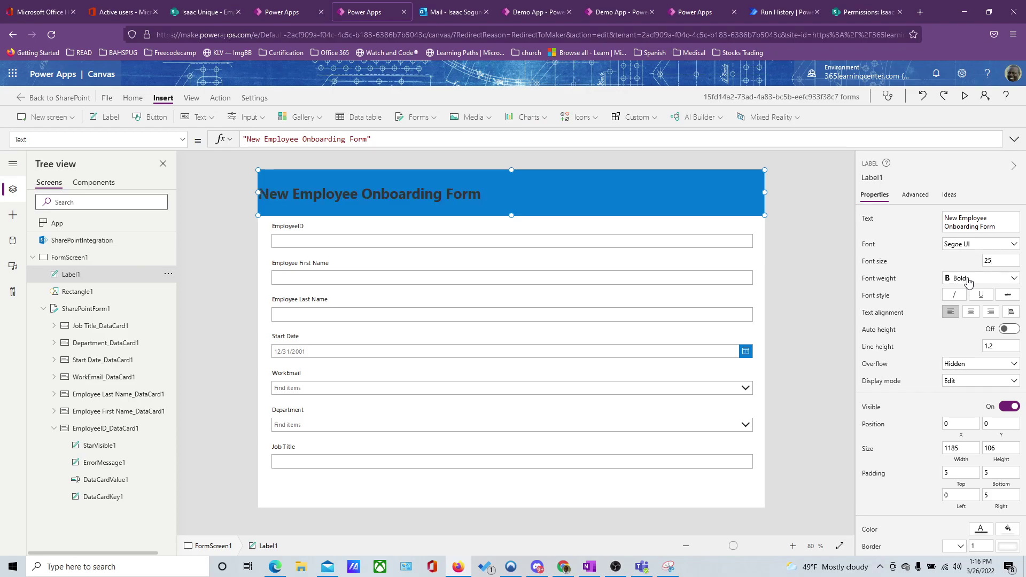
{"action": "left_click", "coordinate": [970, 312]}
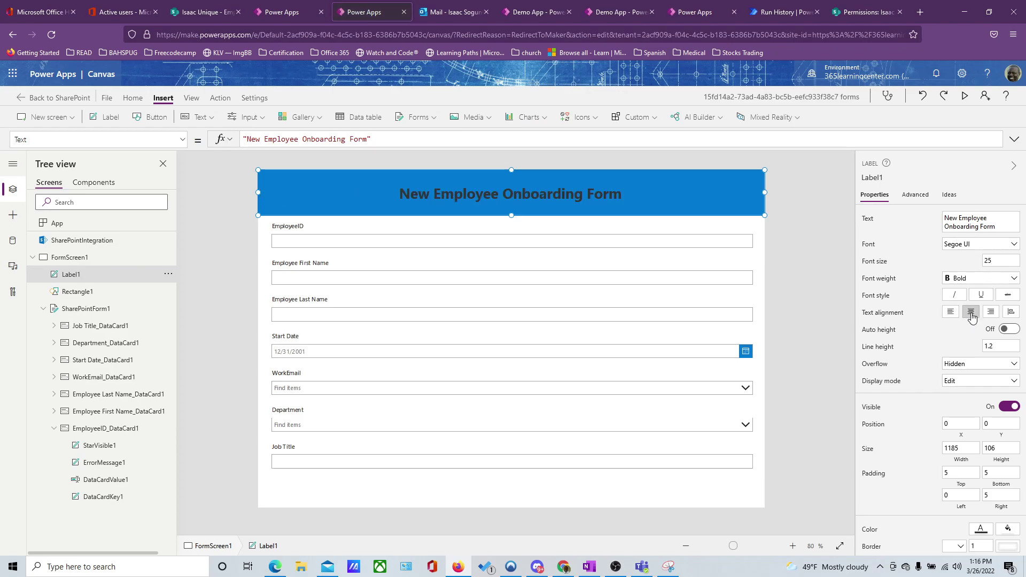
Change the header label's text color to white
{"action": "scroll", "coordinate": [946, 339], "scroll_direction": "down", "scroll_amount": 3}
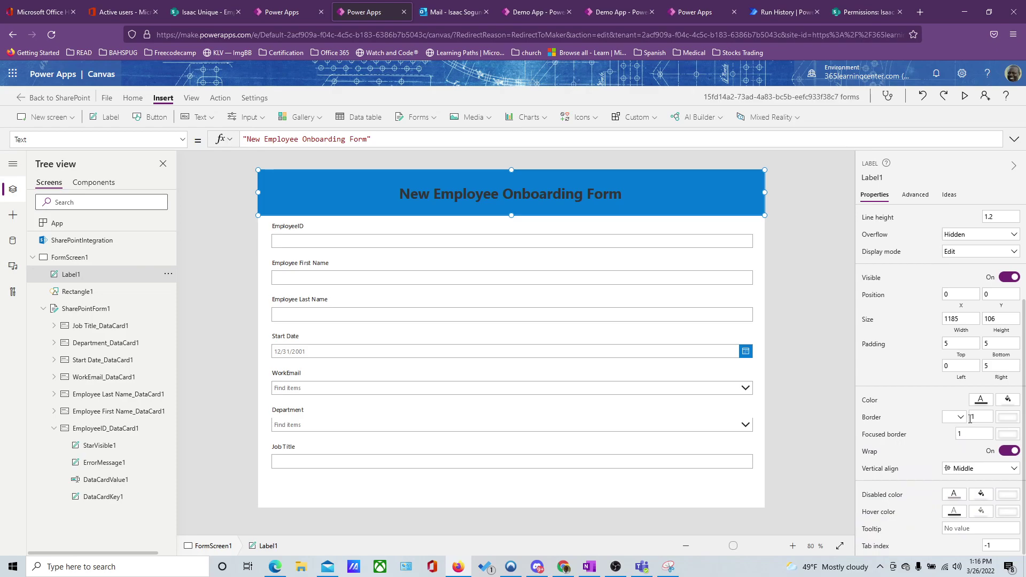
{"action": "left_click", "coordinate": [980, 399]}
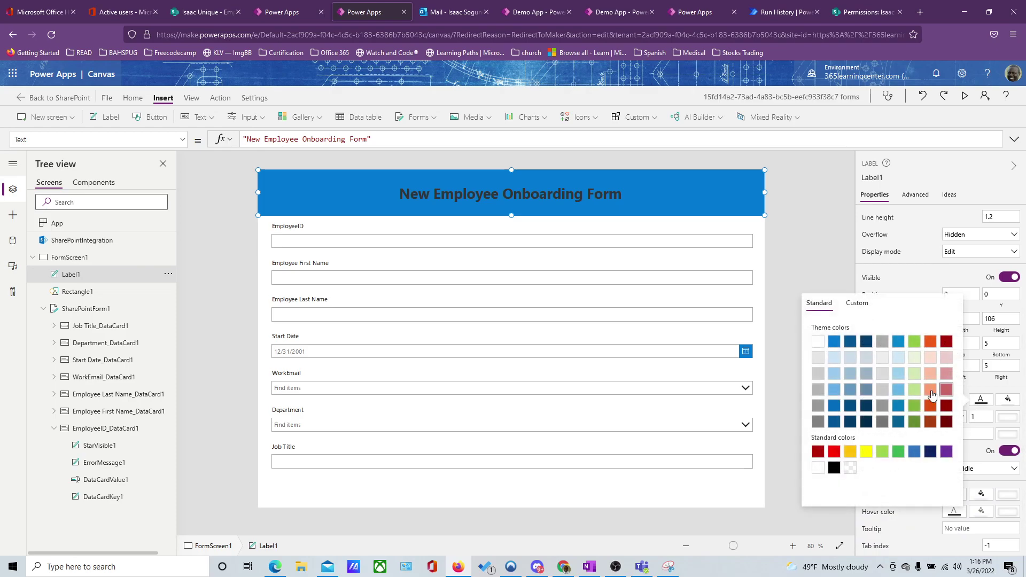
{"action": "left_click", "coordinate": [818, 342]}
{"action": "left_click", "coordinate": [815, 221]}
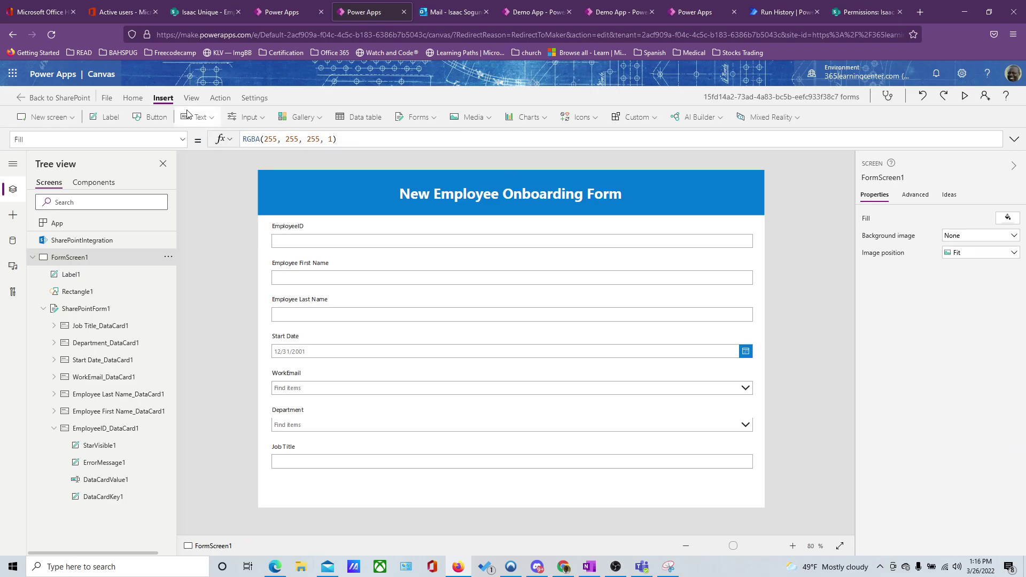
Try the Coral, Brown and Dark themes on the form and settle on the Office Gray theme
{"action": "left_click", "coordinate": [132, 99]}
{"action": "left_click", "coordinate": [127, 121]}
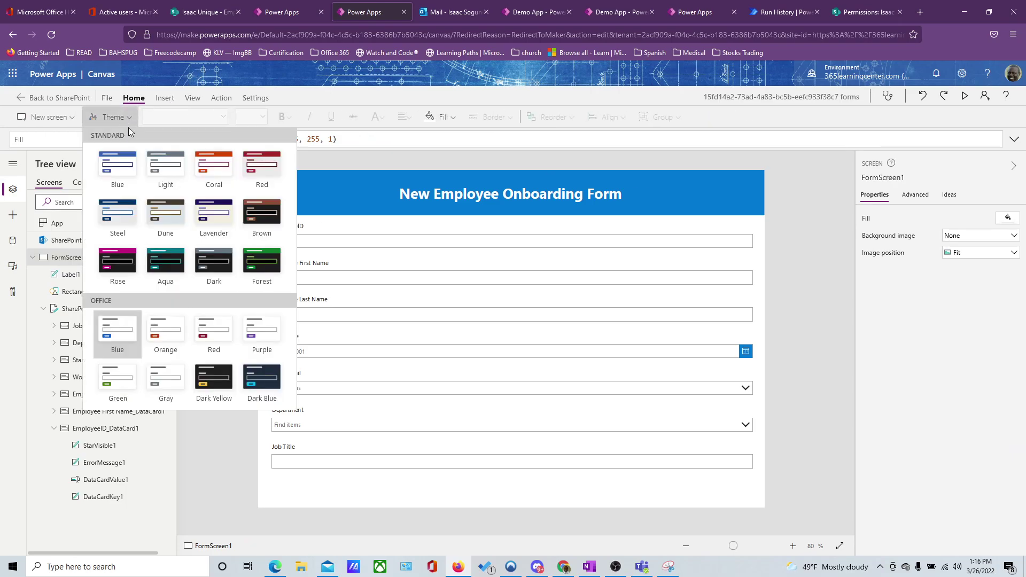
{"action": "left_click", "coordinate": [224, 181]}
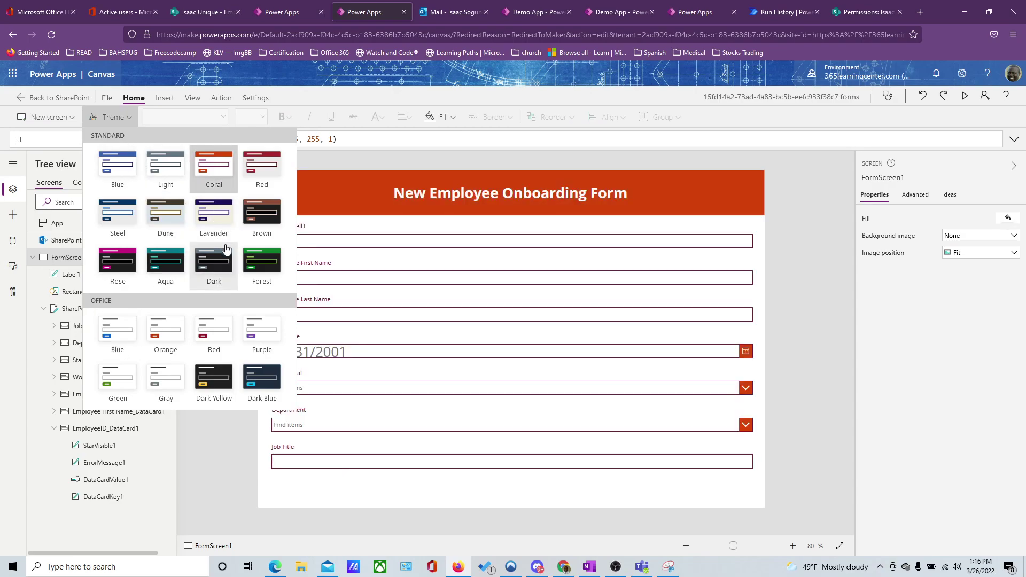
{"action": "left_click", "coordinate": [257, 225]}
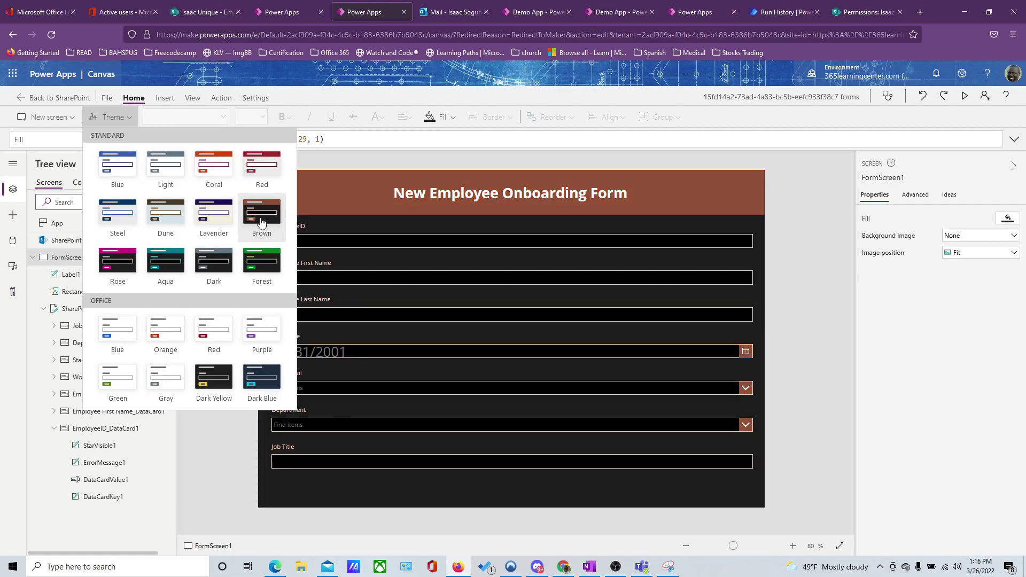
{"action": "left_click", "coordinate": [208, 273]}
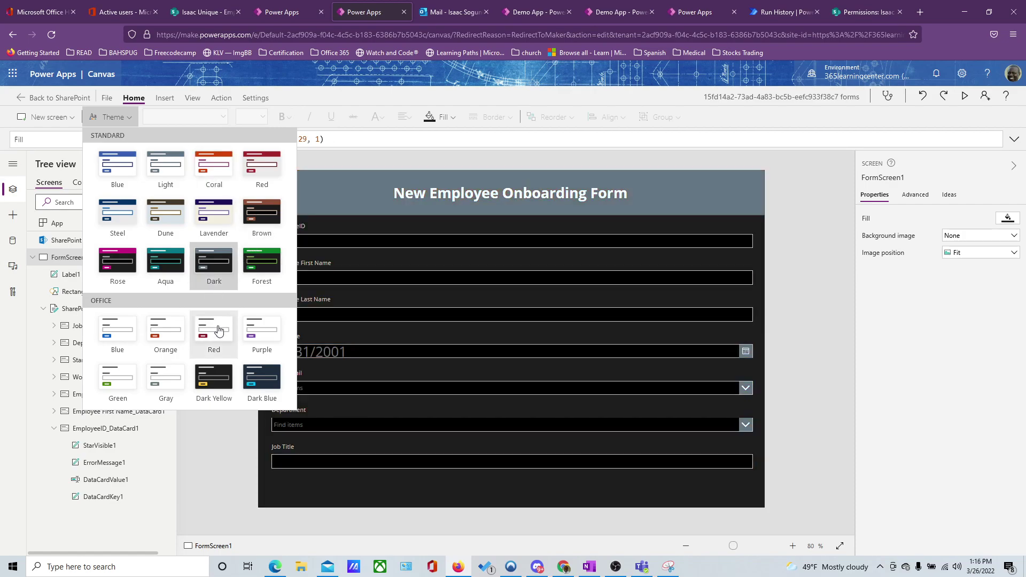
{"action": "left_click", "coordinate": [167, 388]}
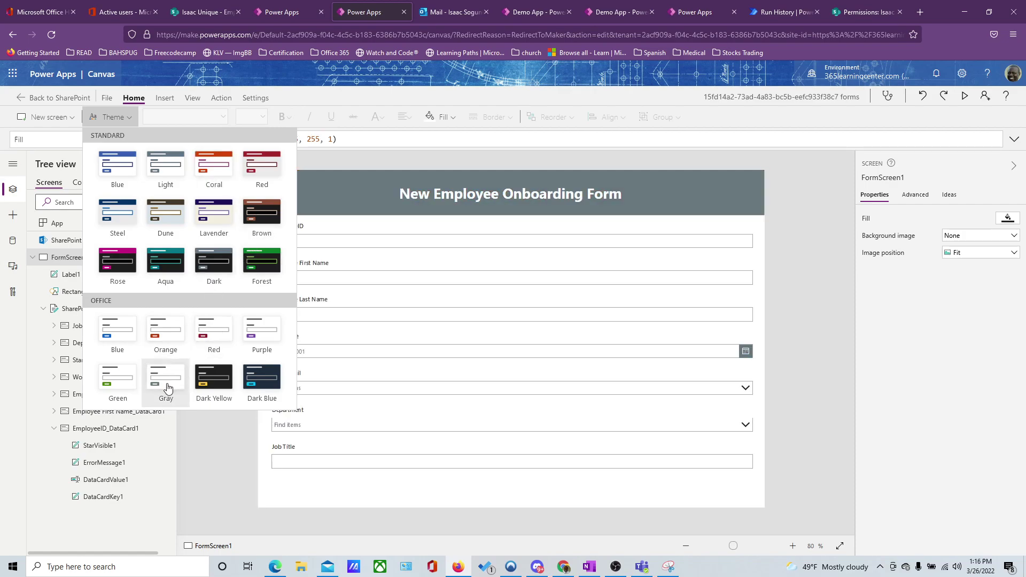
{"action": "left_click", "coordinate": [123, 376]}
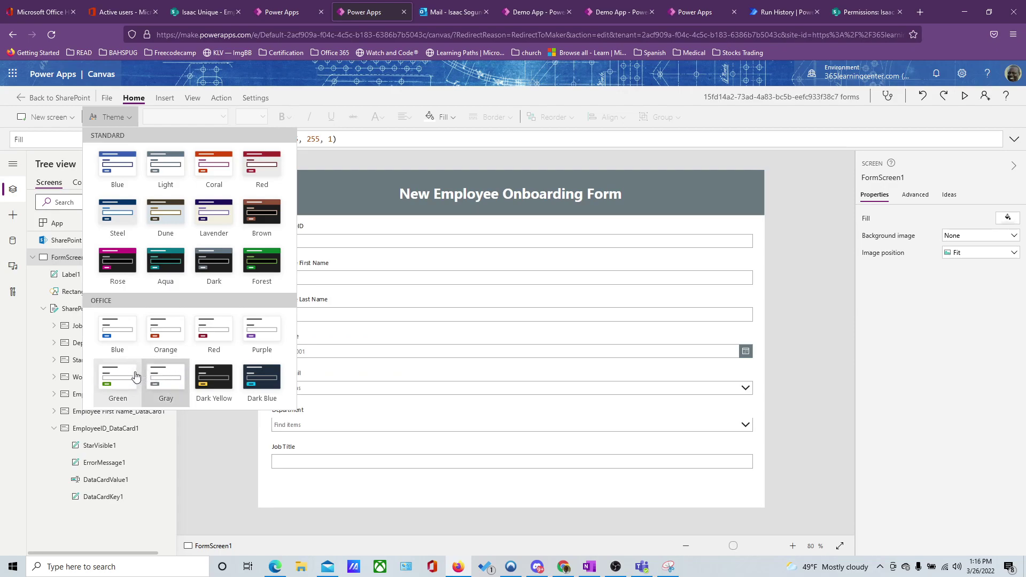
{"action": "left_click", "coordinate": [163, 380]}
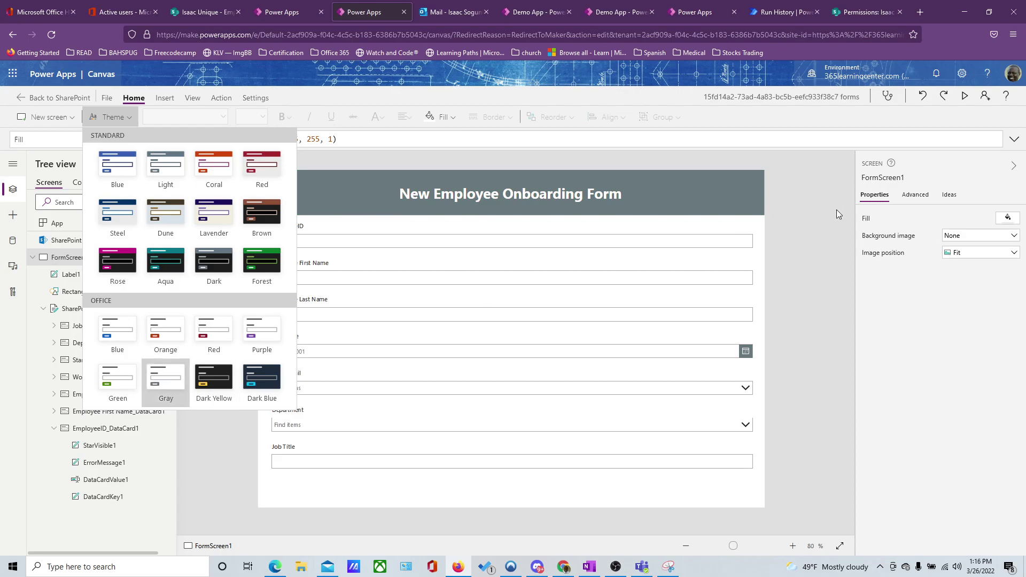
{"action": "left_click", "coordinate": [842, 206]}
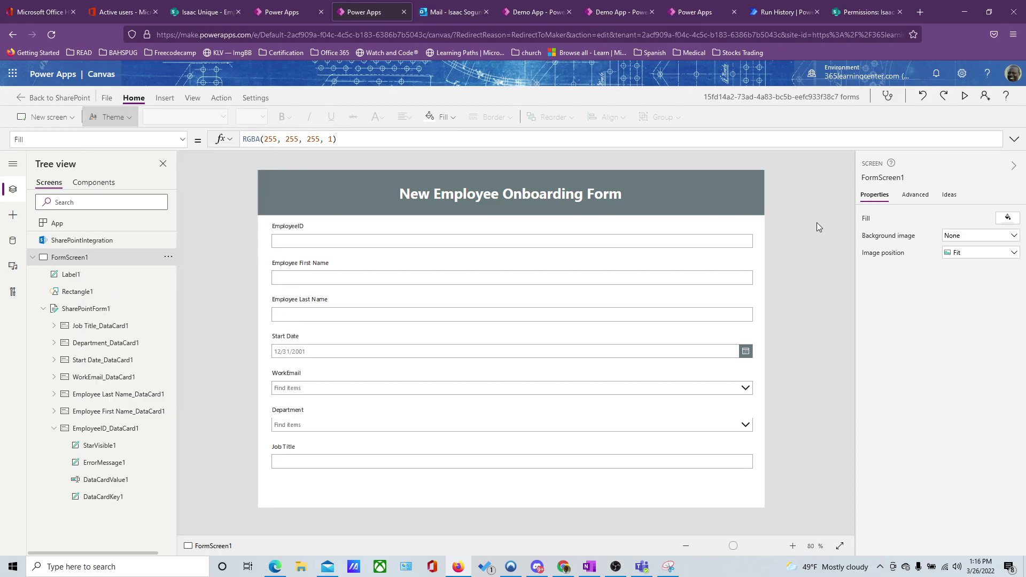
{"action": "left_click", "coordinate": [303, 223]}
{"action": "left_click", "coordinate": [320, 226]}
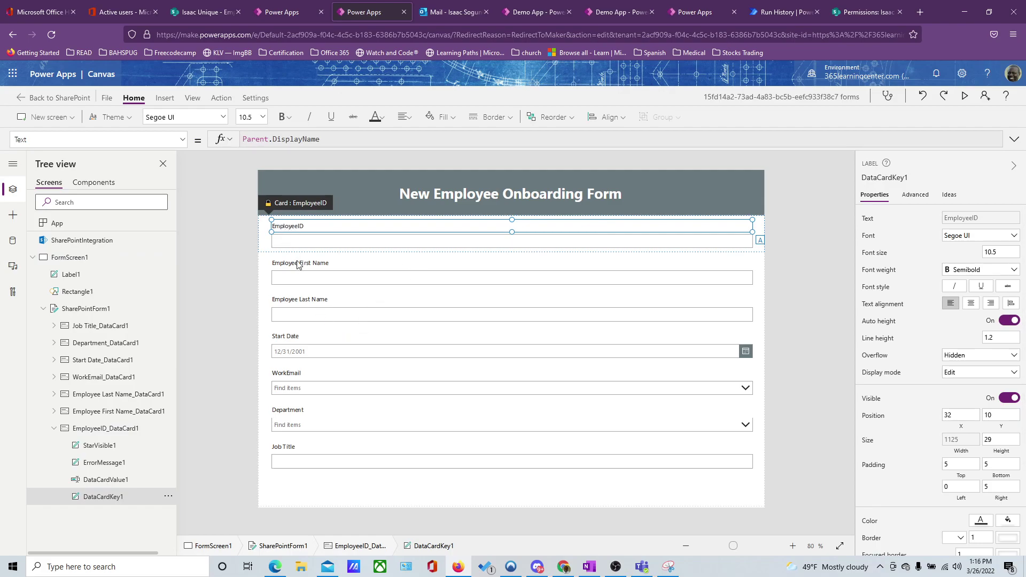
{"action": "left_click", "coordinate": [824, 212]}
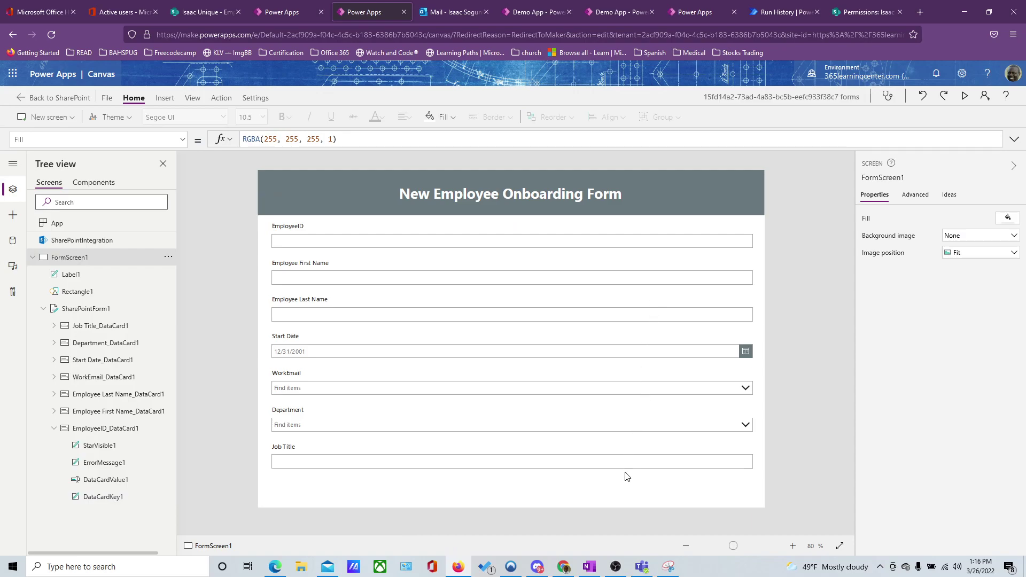
Shorten the form to a height of about 615 and place a button about 158 by 47 centred below the Job Title field
{"action": "left_click", "coordinate": [567, 502]}
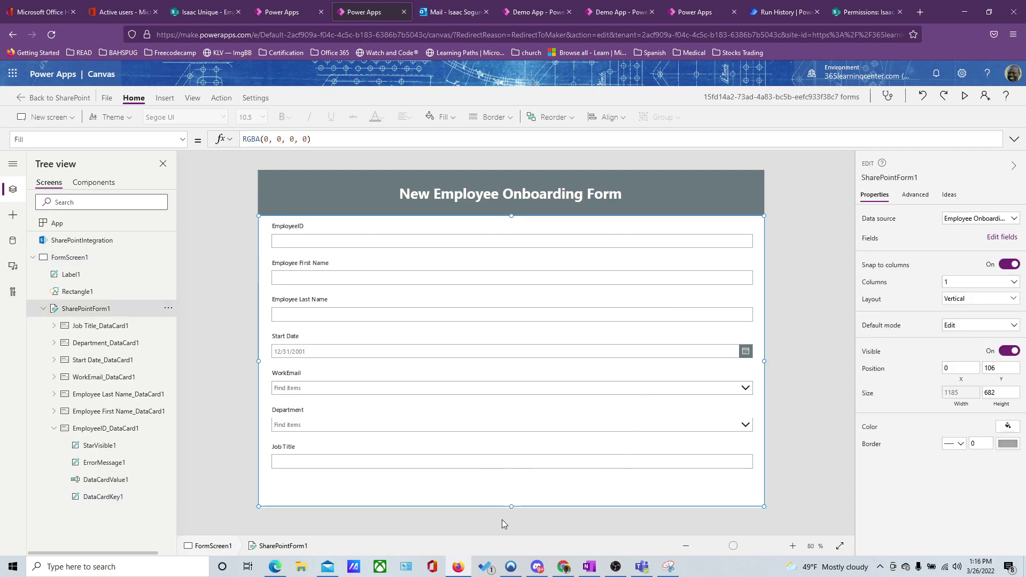
{"action": "left_click_drag", "start_coordinate": [512, 506], "coordinate": [517, 483]}
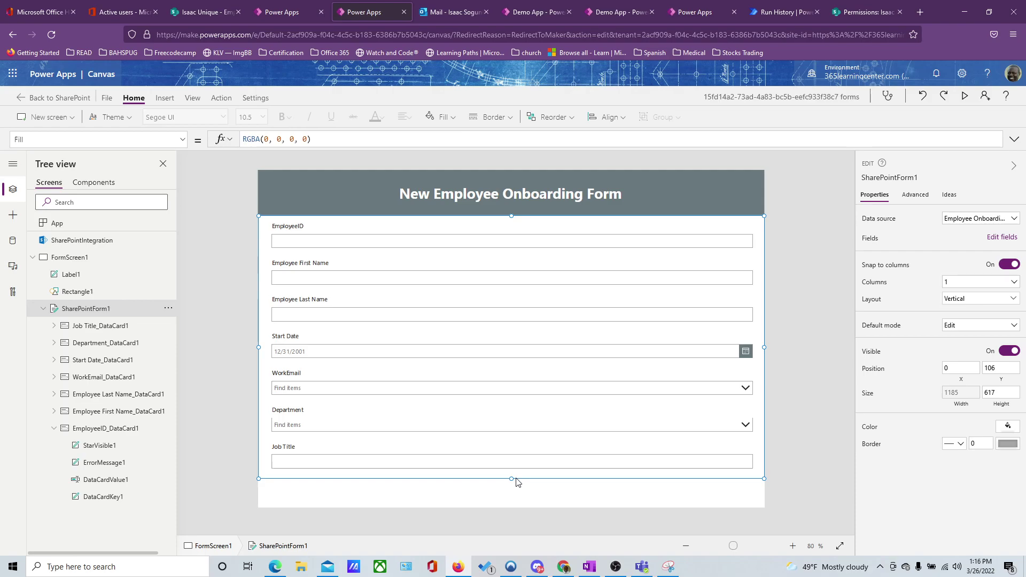
{"action": "left_click", "coordinate": [167, 98]}
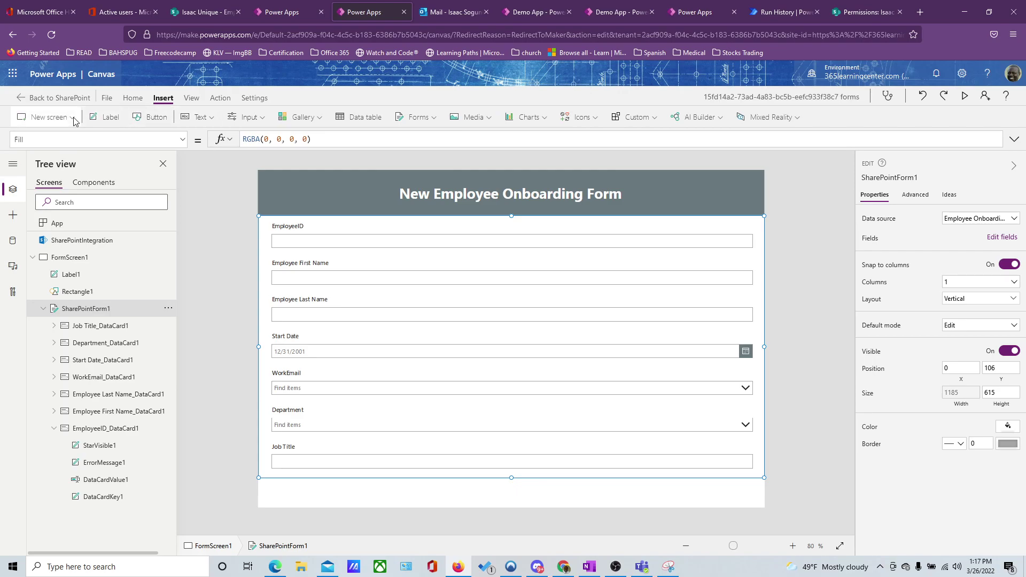
{"action": "left_click", "coordinate": [157, 118]}
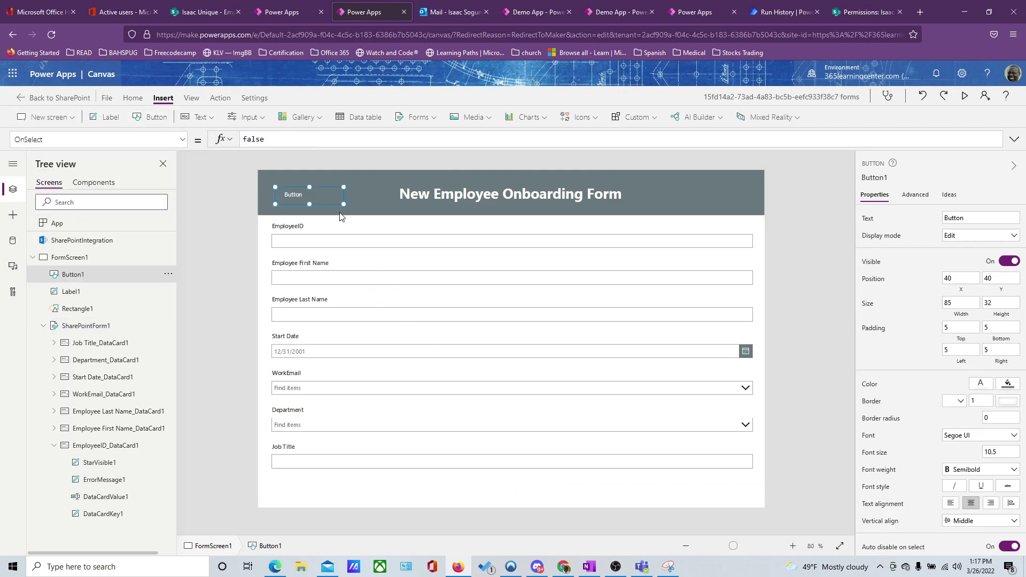
{"action": "left_click_drag", "start_coordinate": [327, 197], "coordinate": [523, 495]}
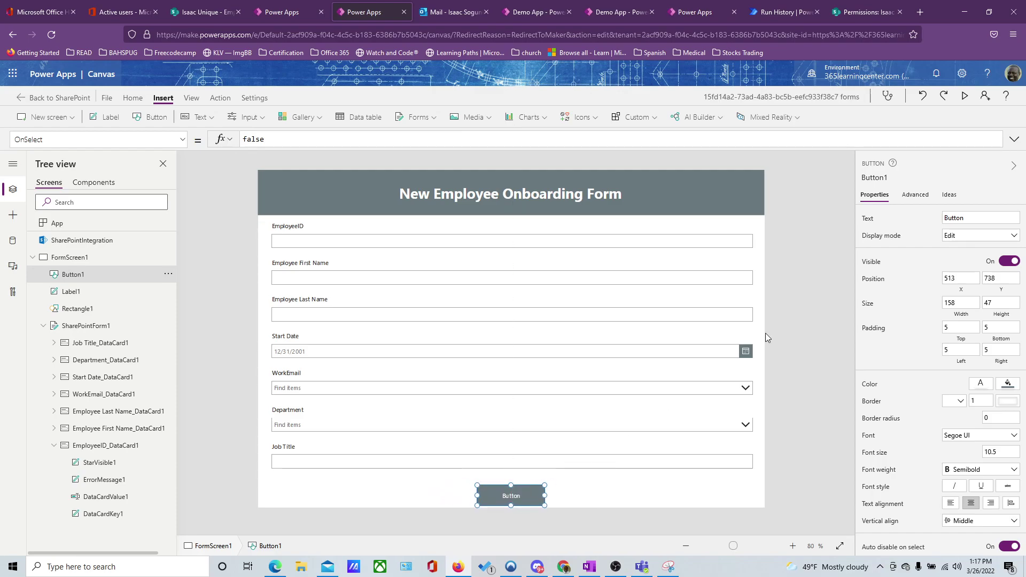
Change the text of the button below the Job Title field to Submit
{"action": "double_click", "coordinate": [954, 217]}
{"action": "type", "text": "Submit"}
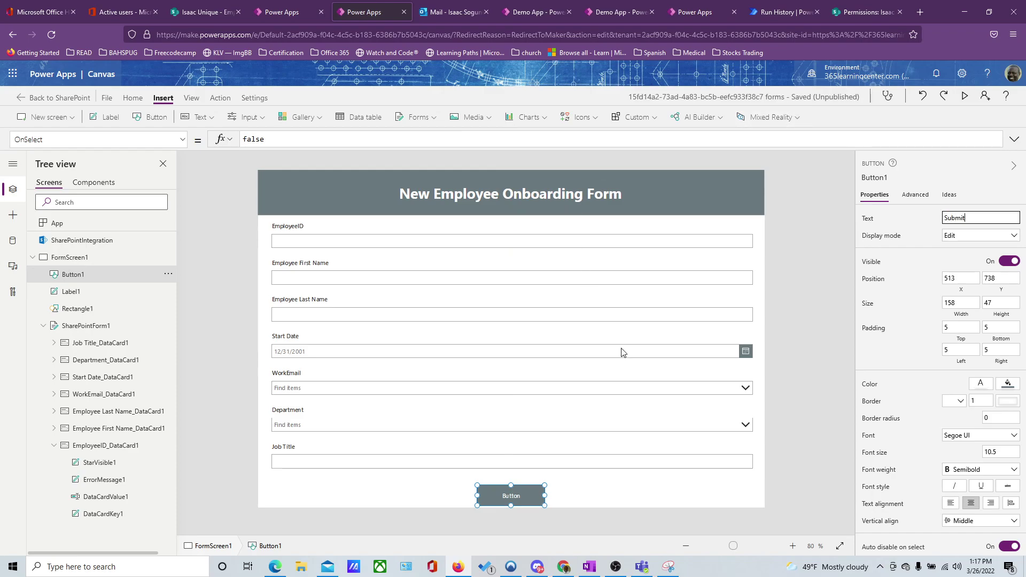
{"action": "left_click", "coordinate": [835, 347]}
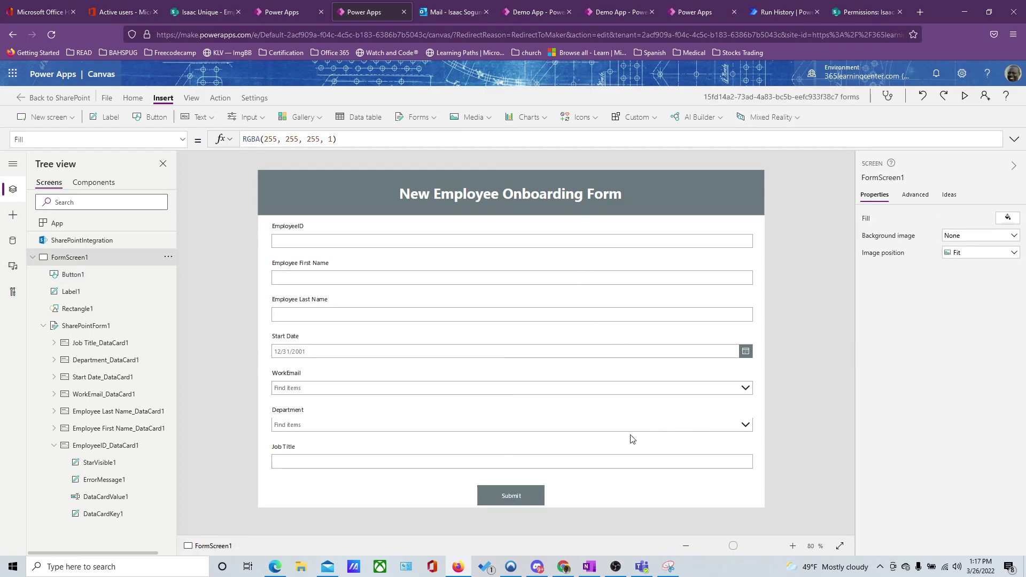
Replace the Submit button's OnSelect formula with SubmitForm(SharePointForm1)
{"action": "left_click", "coordinate": [501, 500]}
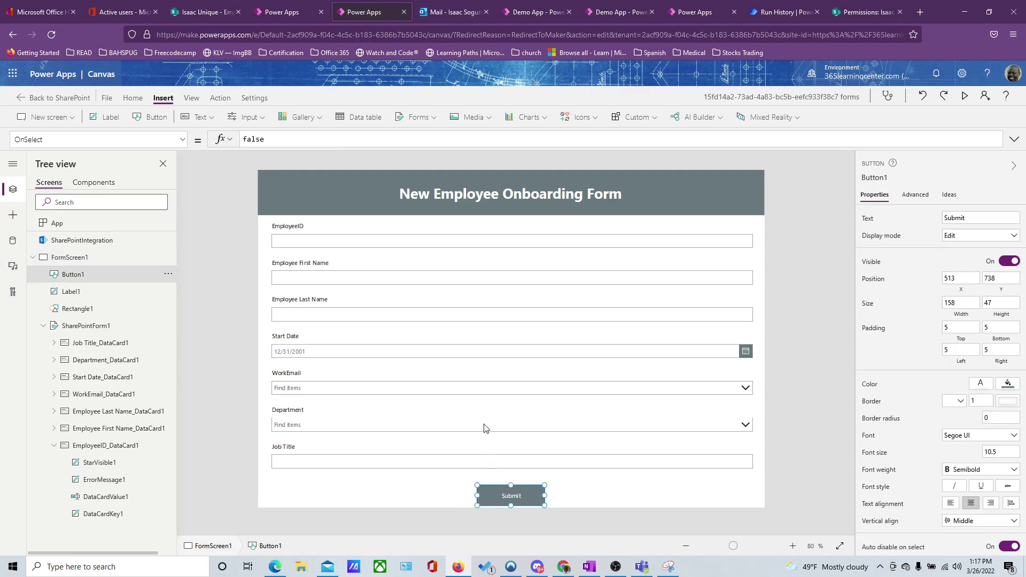
{"action": "left_click", "coordinate": [312, 138]}
{"action": "left_click", "coordinate": [182, 142]}
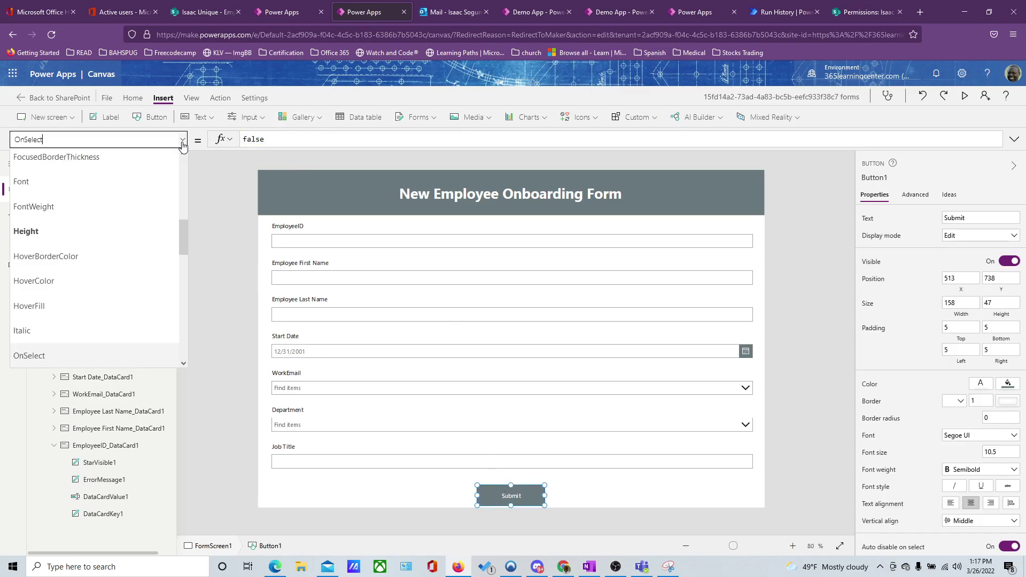
{"action": "left_click", "coordinate": [182, 142]}
{"action": "double_click", "coordinate": [287, 141]}
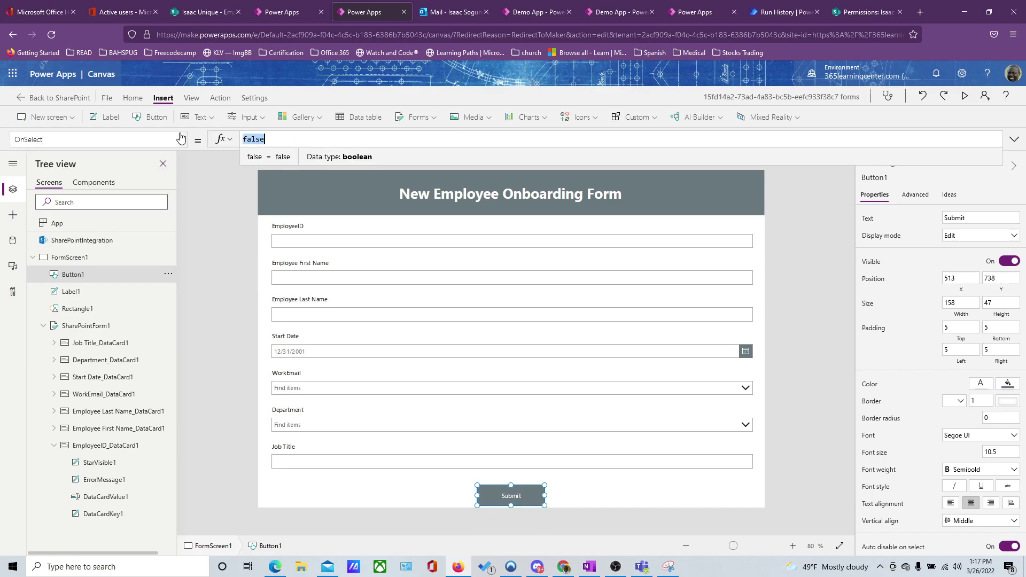
{"action": "type", "text": "Su"}
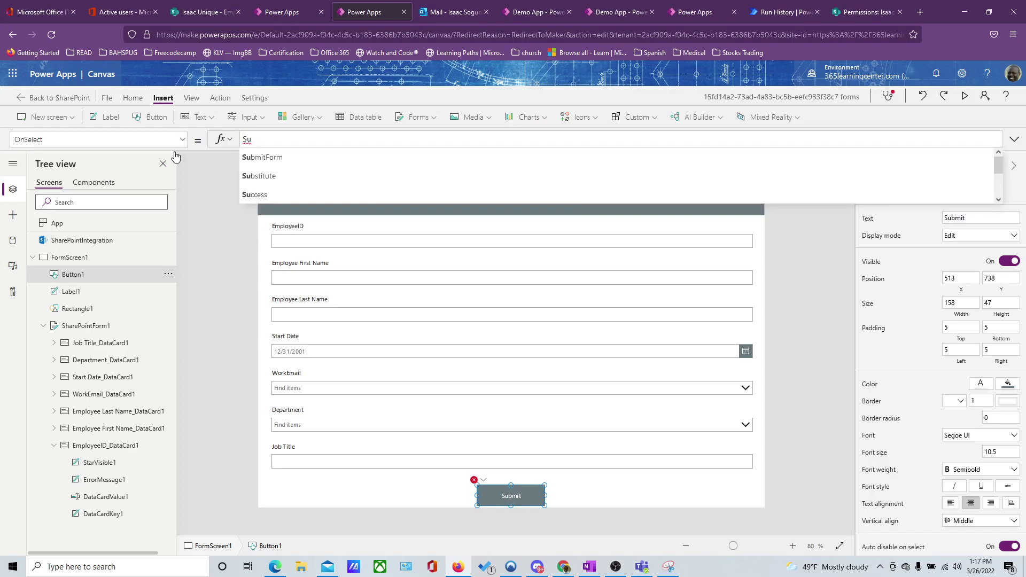
{"action": "left_click", "coordinate": [262, 157]}
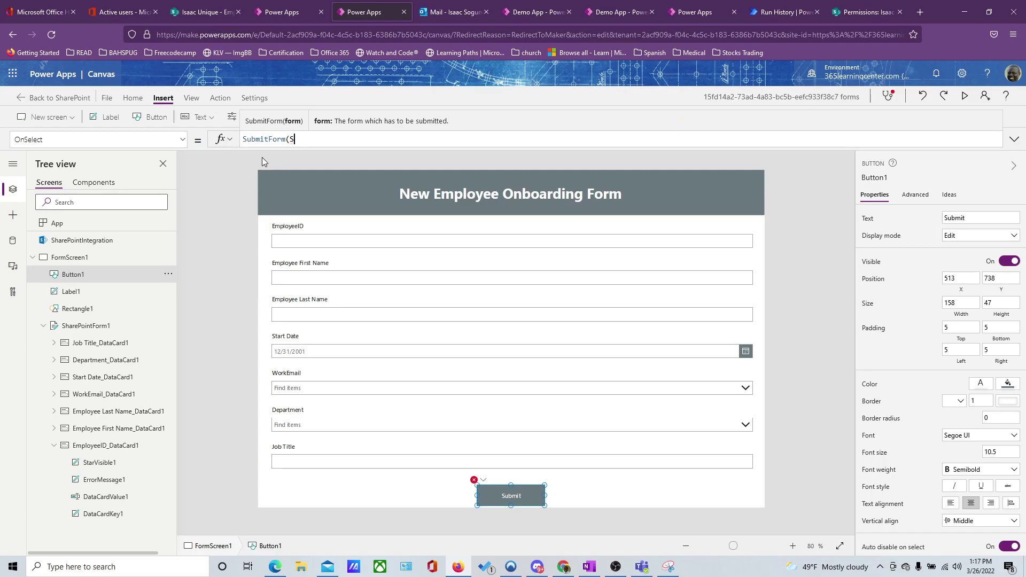
{"action": "type", "text": "ShareP"}
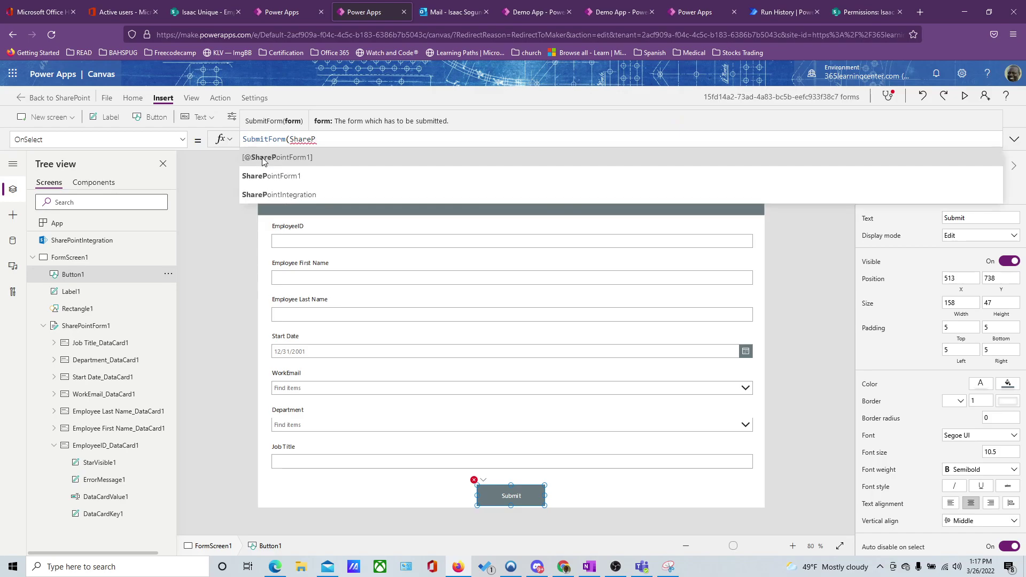
{"action": "left_click", "coordinate": [278, 177]}
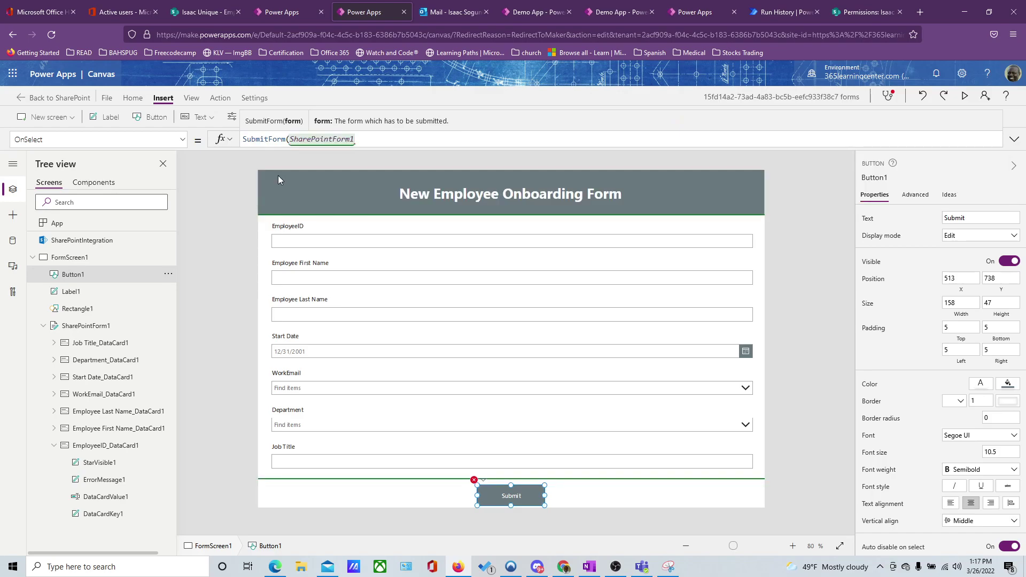
{"action": "type", "text": ")"}
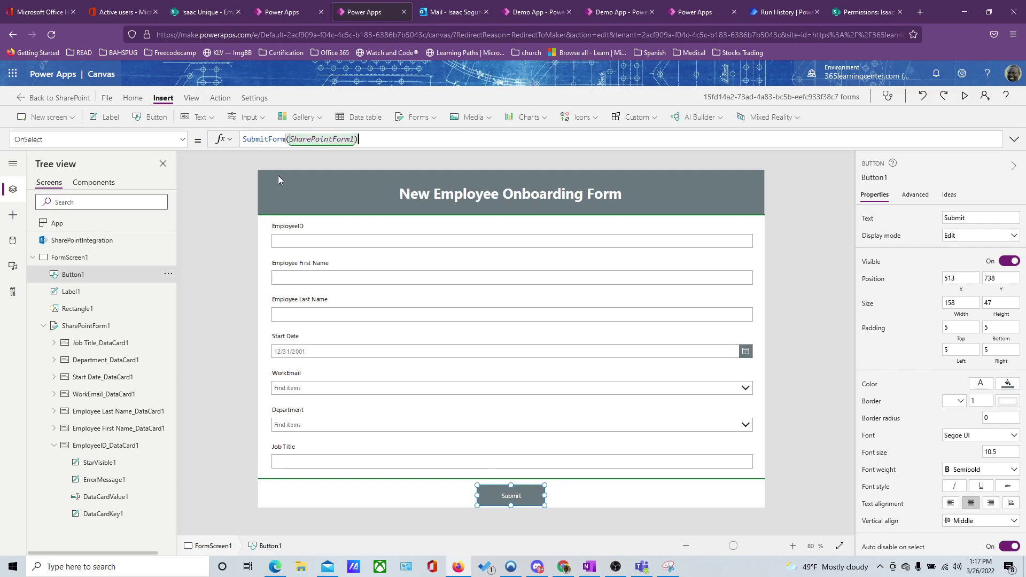
Append ;ResetForm(SharePointForm1) to the Submit button's OnSelect formula so the form clears after submission
{"action": "type", "text": ";Reset"}
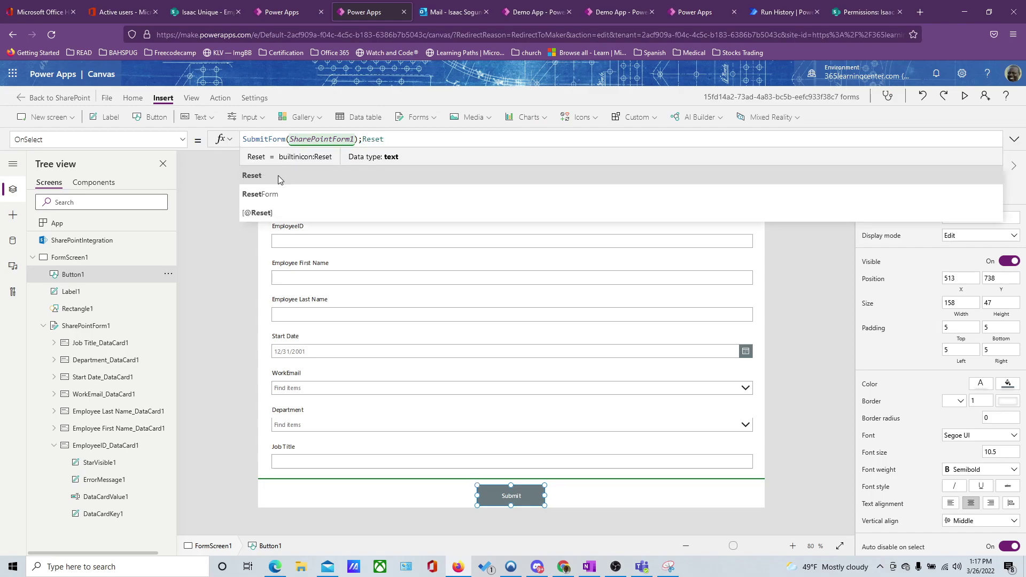
{"action": "type", "text": "(s"}
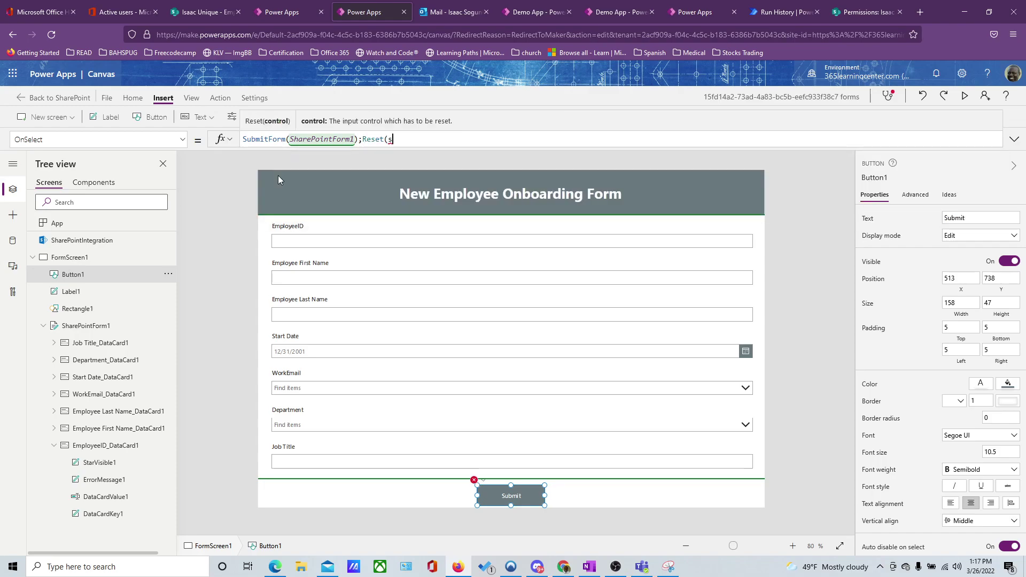
{"action": "key", "text": "BackSpace"}
{"action": "key", "text": "BackSpace"}
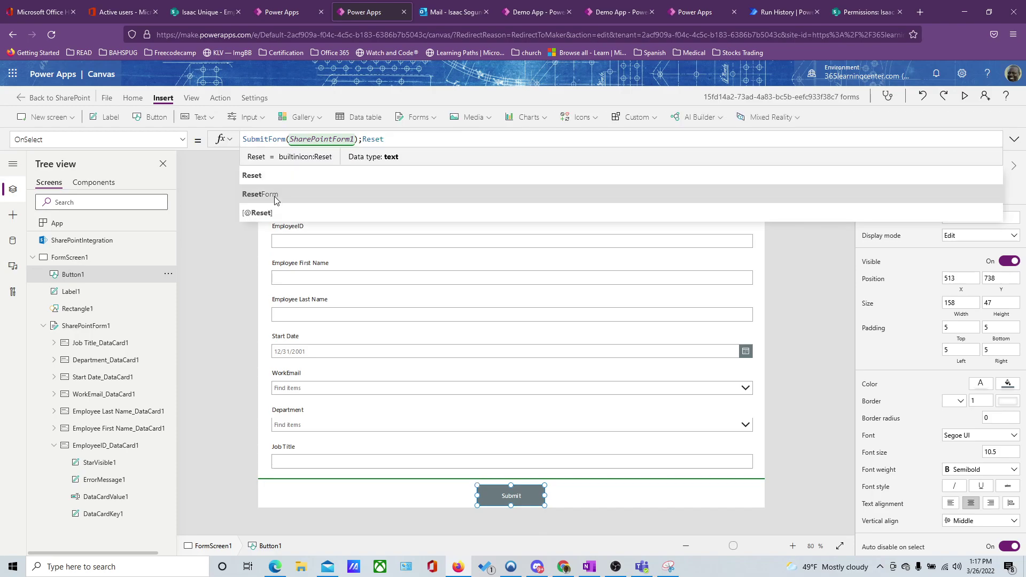
{"action": "left_click", "coordinate": [274, 195]}
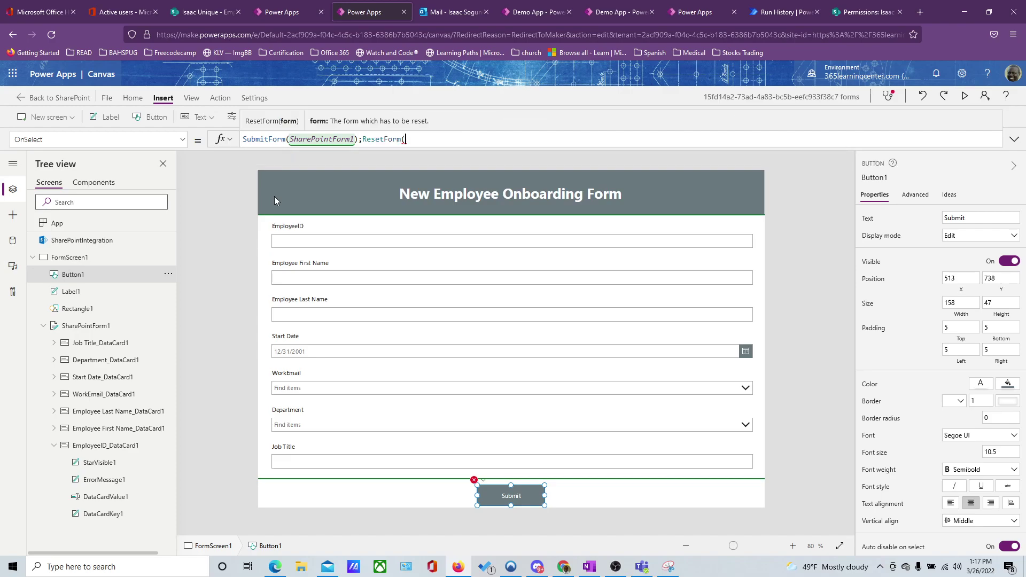
{"action": "type", "text": "SharePoin"}
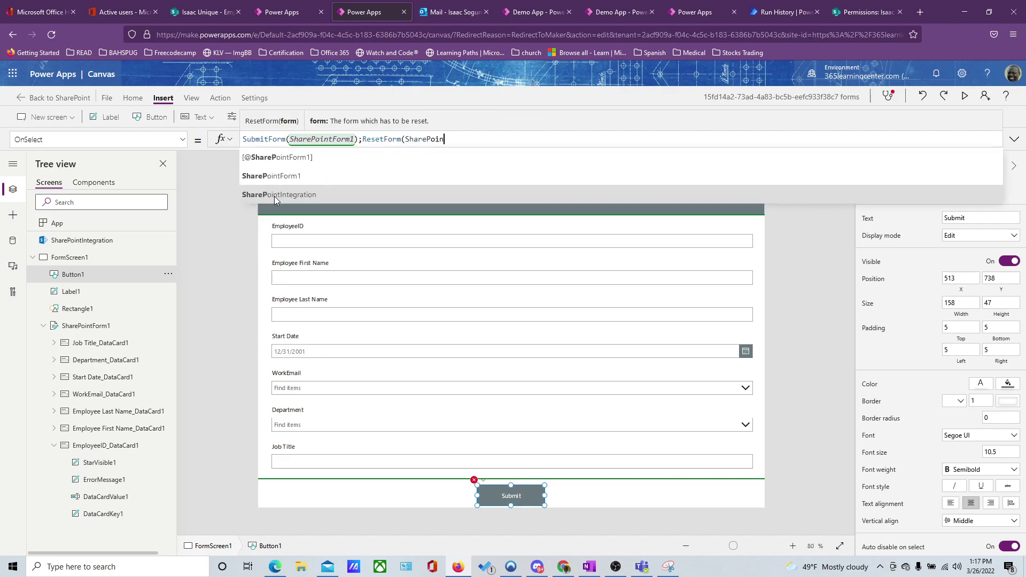
{"action": "left_click", "coordinate": [288, 175]}
{"action": "type", "text": ")"}
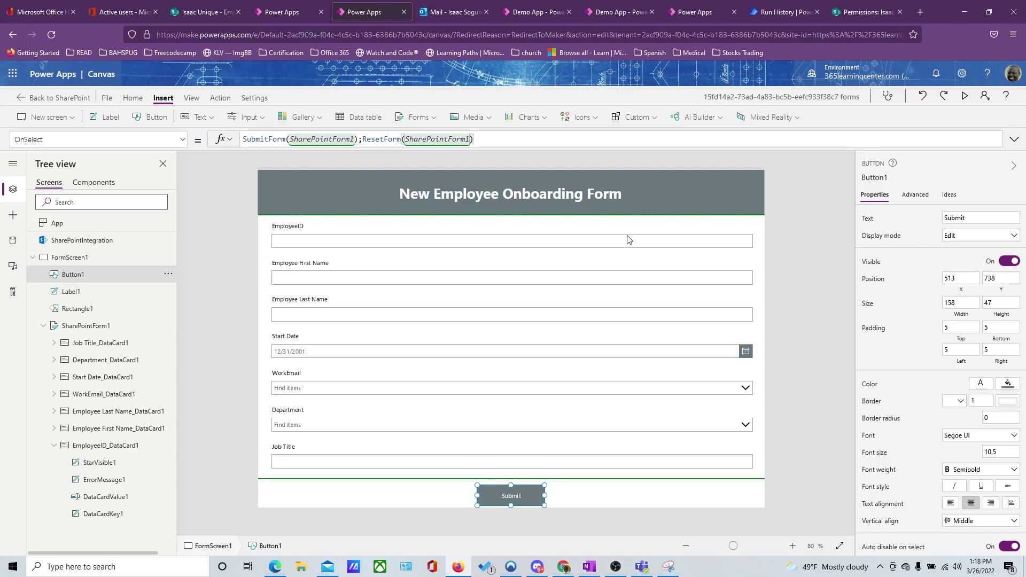
{"action": "left_click", "coordinate": [796, 301]}
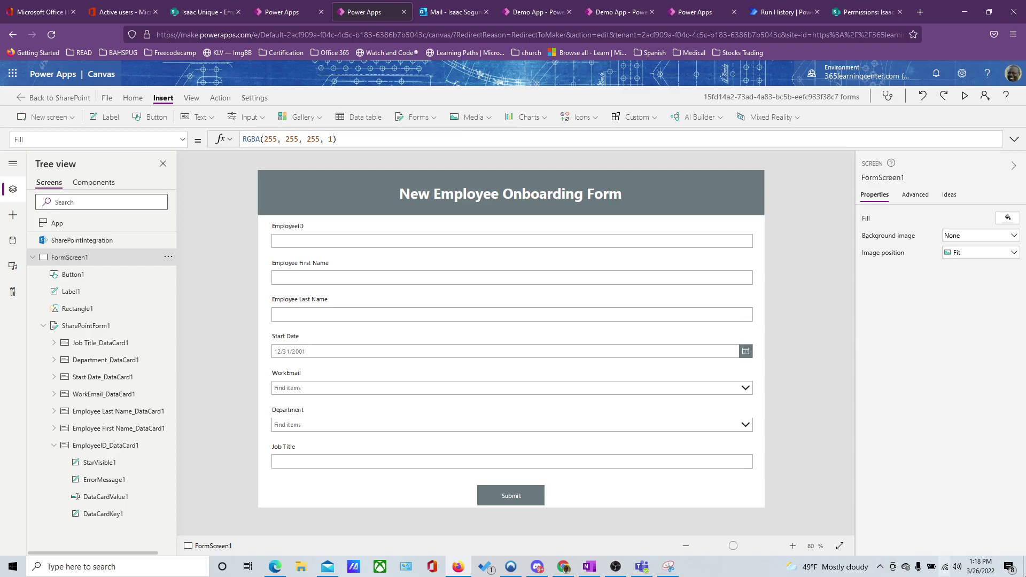
Unlock the EmployeeID card's properties and set its Required property to true
{"action": "left_click", "coordinate": [514, 238]}
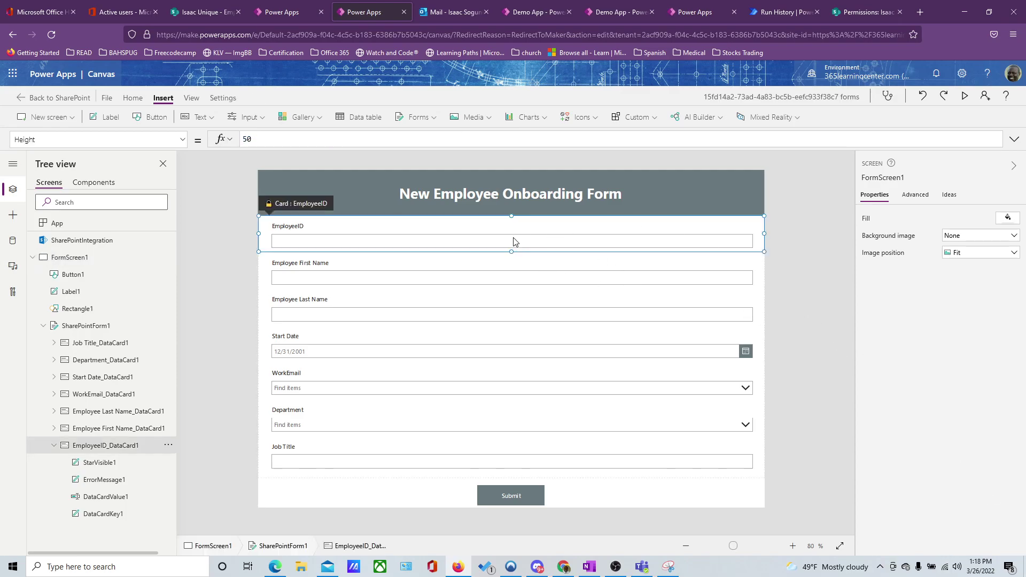
{"action": "left_click", "coordinate": [182, 139]}
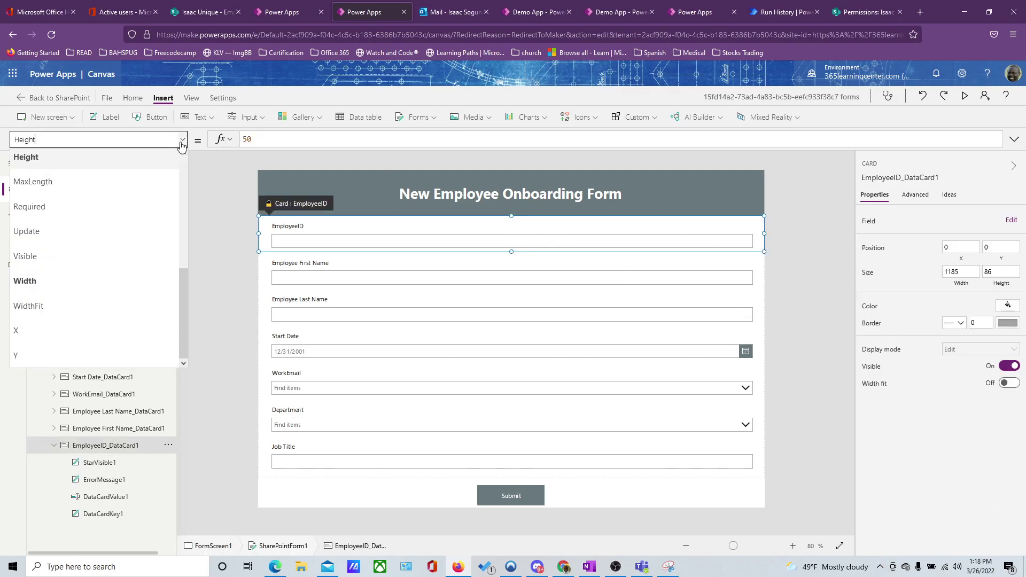
{"action": "left_click", "coordinate": [112, 213]}
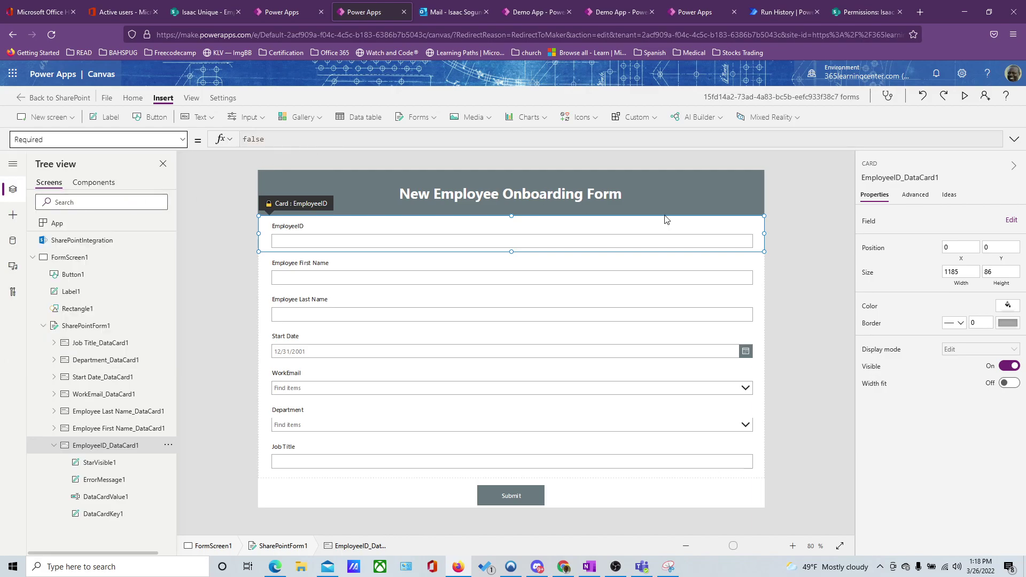
{"action": "left_click", "coordinate": [915, 196]}
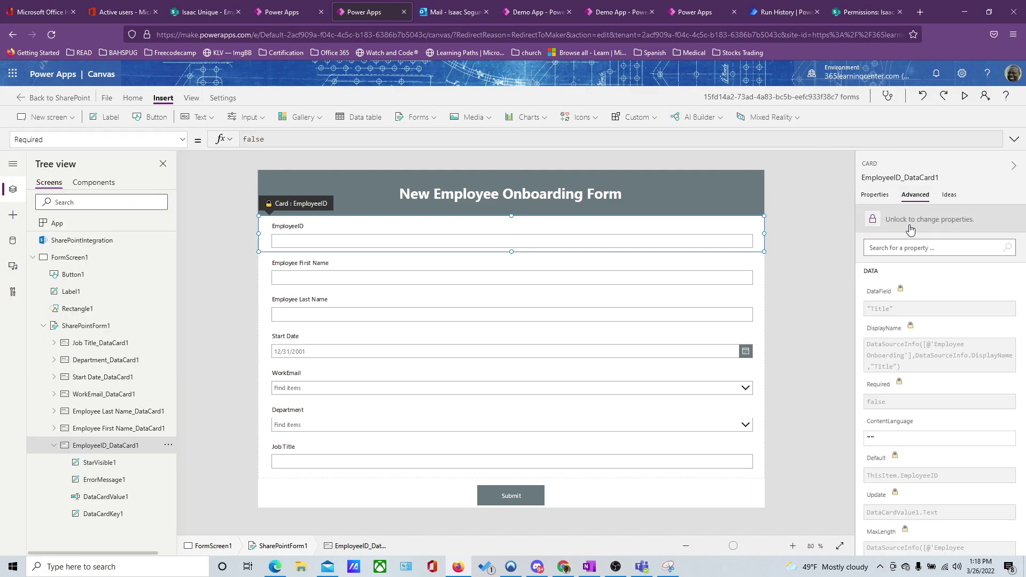
{"action": "double_click", "coordinate": [278, 141]}
{"action": "type", "text": "true"}
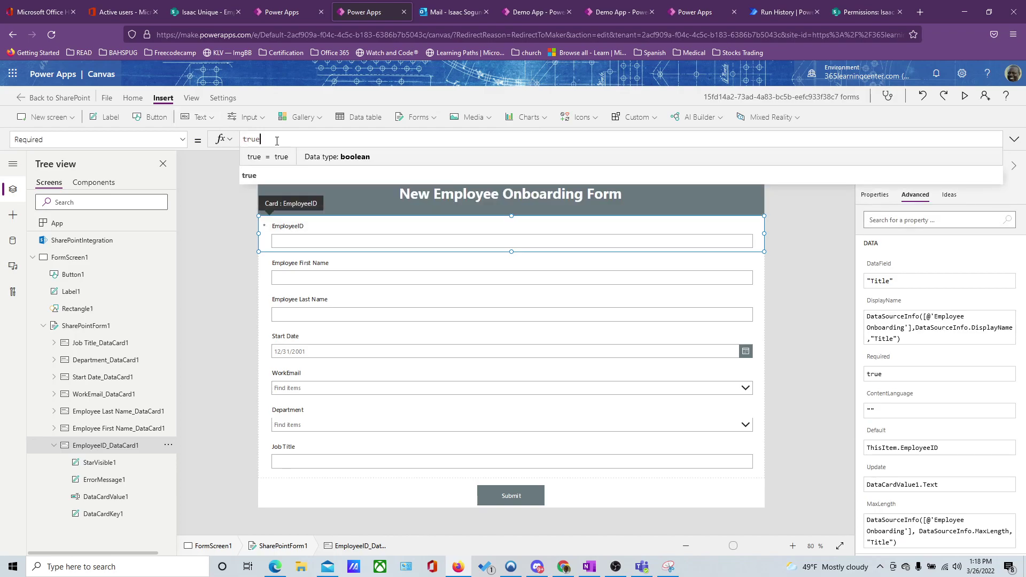
Unlock the Employee First Name card's properties and set its Required property to true
{"action": "left_click", "coordinate": [323, 271]}
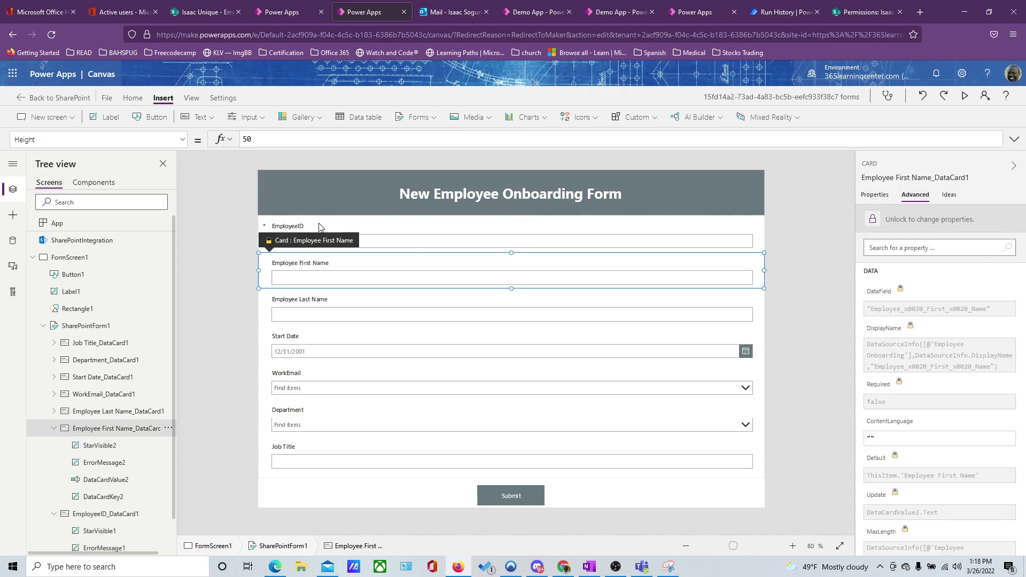
{"action": "left_click", "coordinate": [907, 229]}
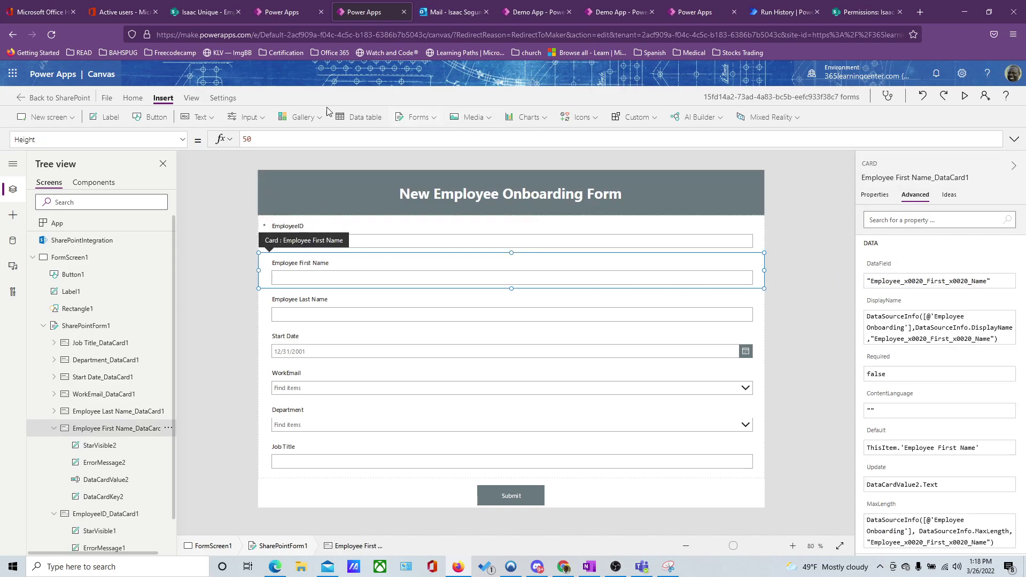
{"action": "left_click", "coordinate": [182, 139]}
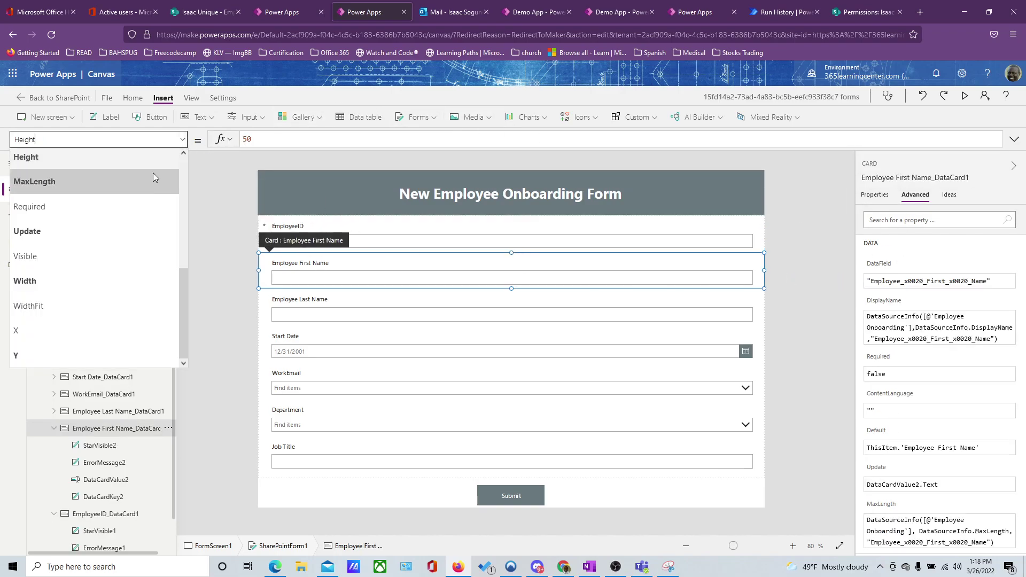
{"action": "left_click", "coordinate": [137, 207]}
{"action": "double_click", "coordinate": [267, 142]}
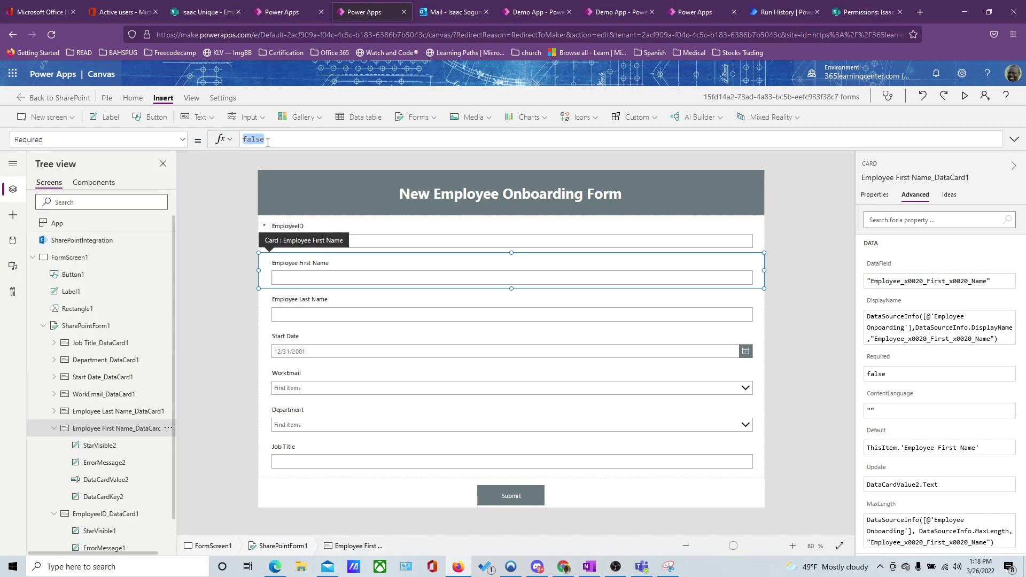
{"action": "type", "text": "true"}
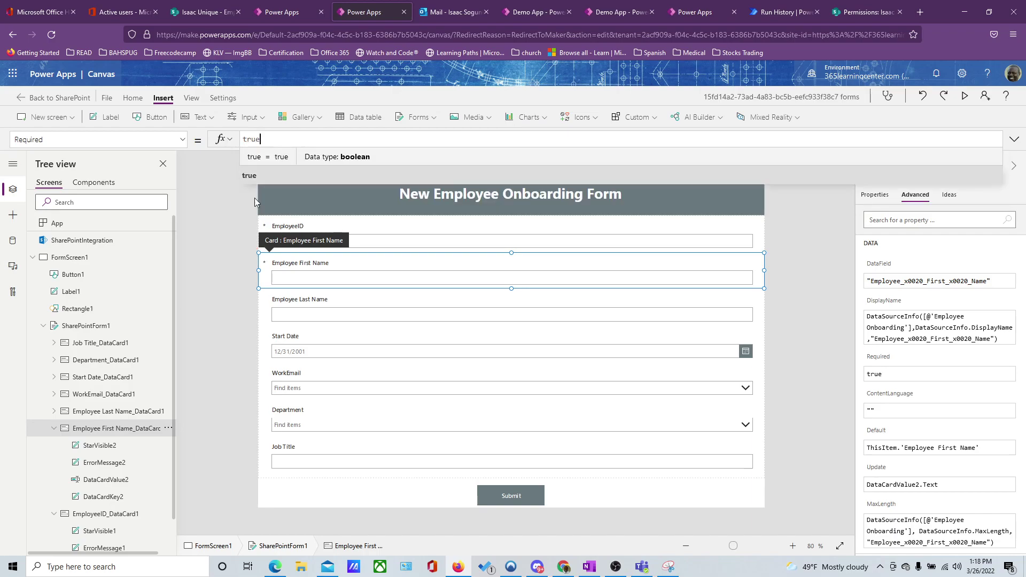
Unlock the Employee Last Name card's properties and set its Required property to true
{"action": "left_click", "coordinate": [302, 311]}
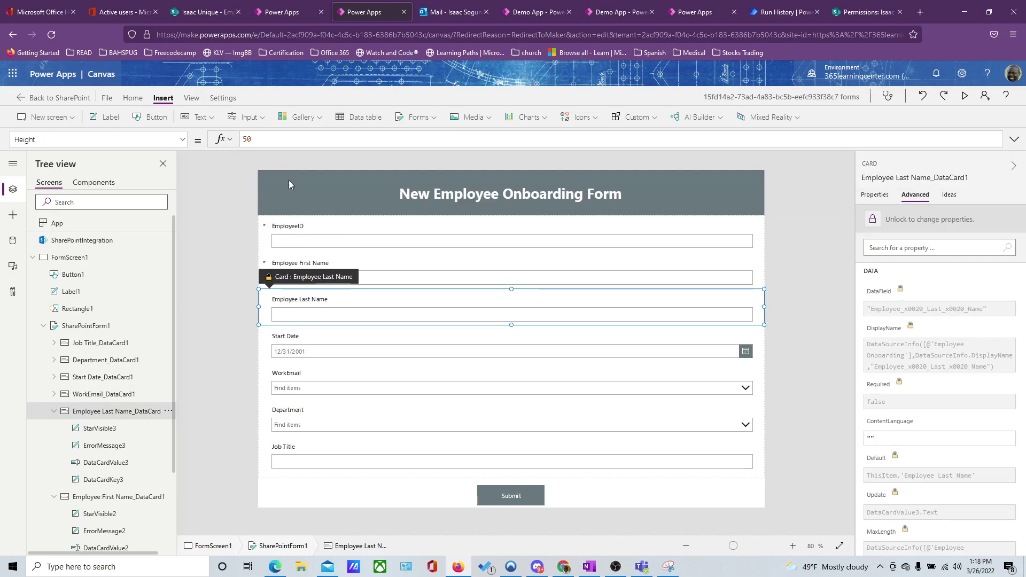
{"action": "left_click", "coordinate": [185, 140]}
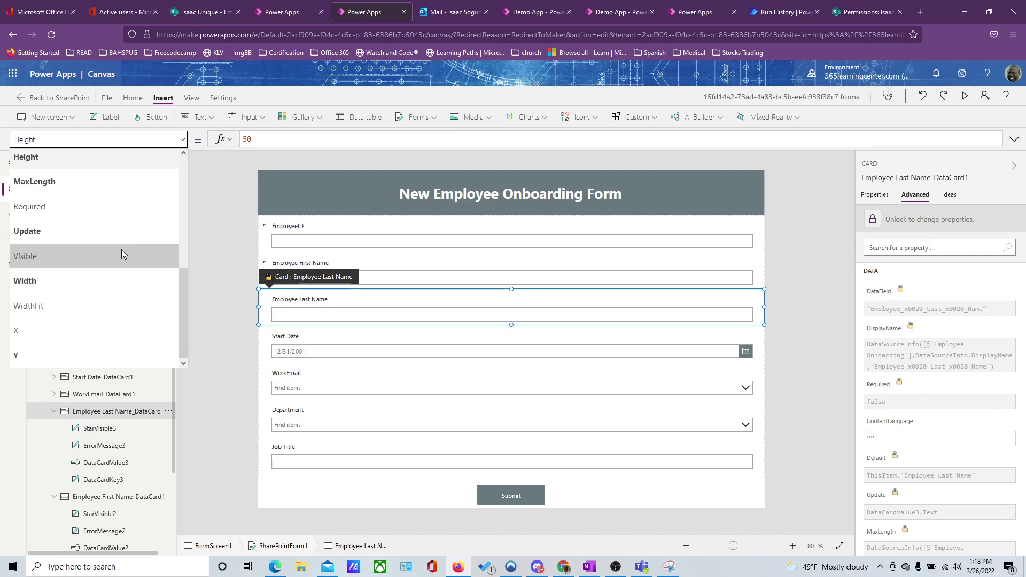
{"action": "left_click", "coordinate": [114, 206]}
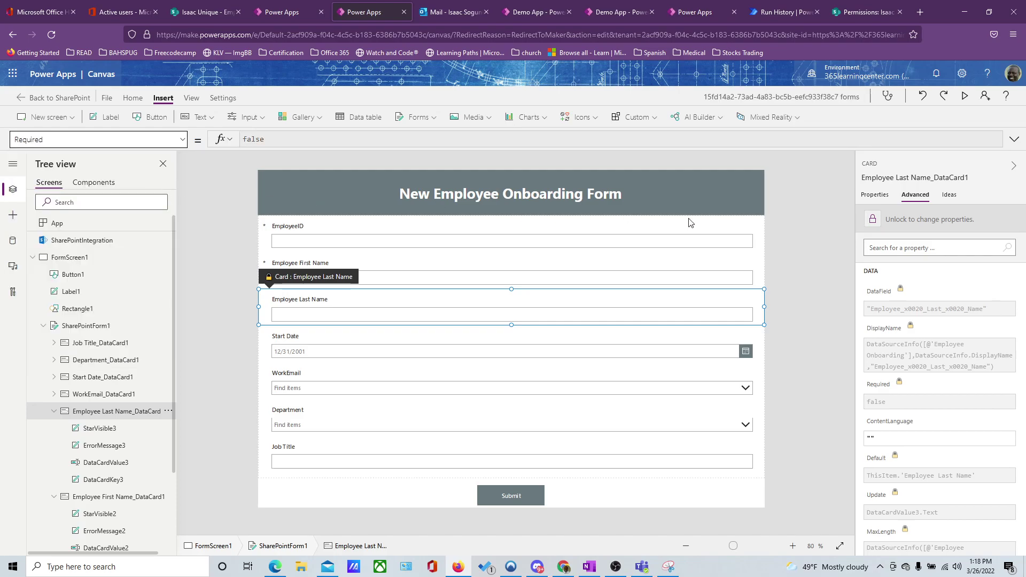
{"action": "left_click", "coordinate": [946, 224]}
{"action": "double_click", "coordinate": [293, 141]}
{"action": "type", "text": "true"}
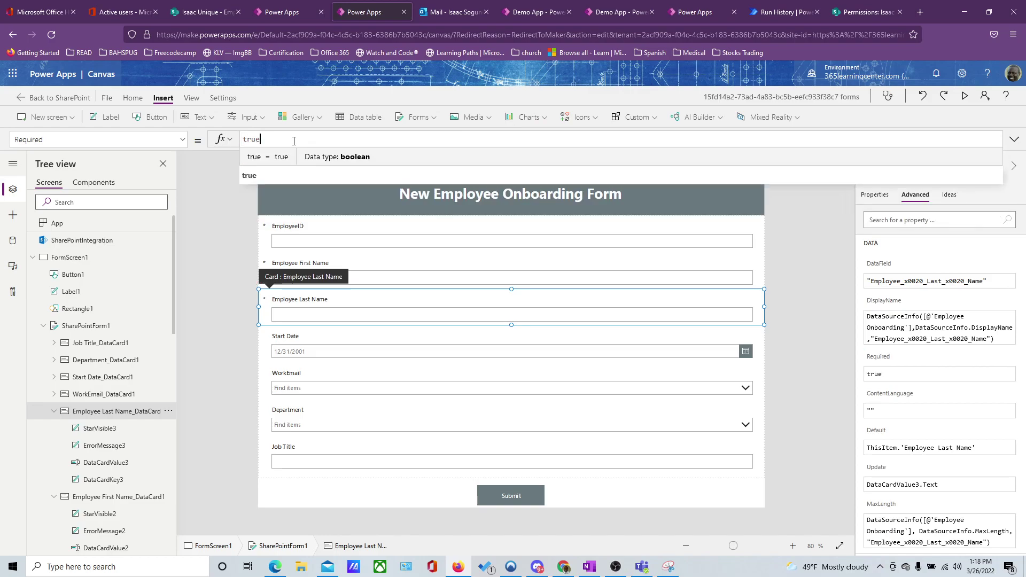
{"action": "left_click", "coordinate": [279, 175]}
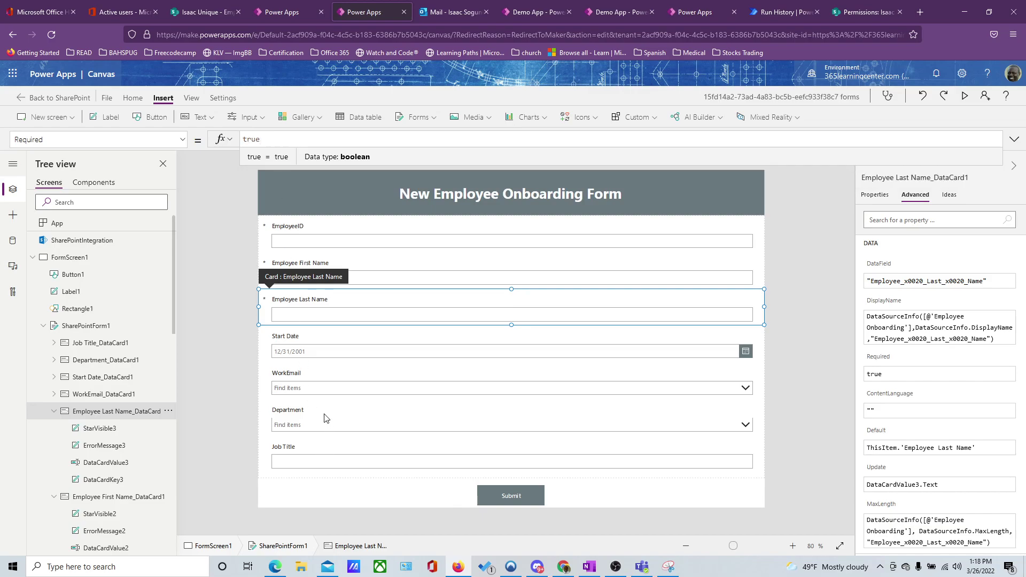
{"action": "left_click", "coordinate": [211, 367]}
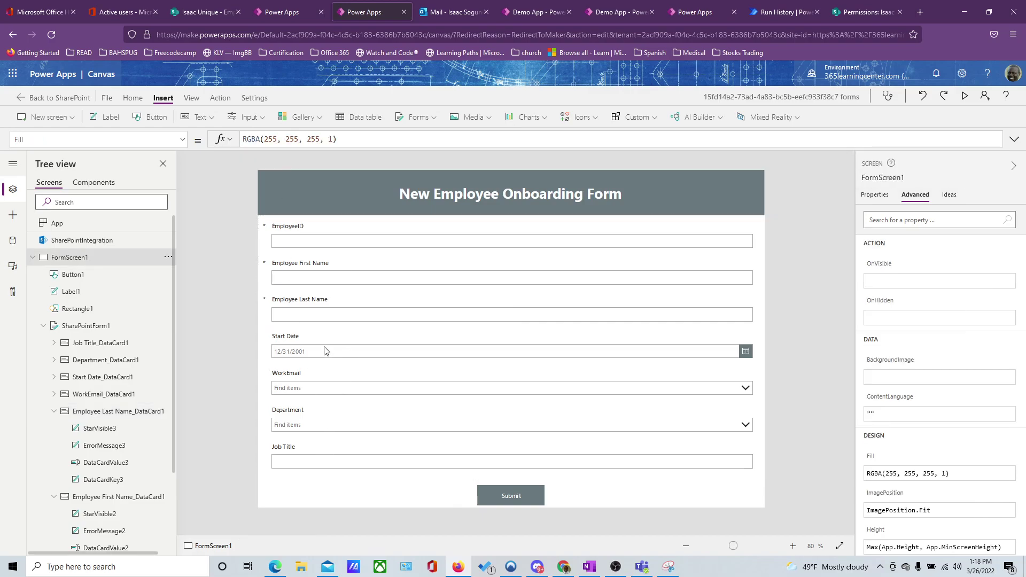
Unlock the Start Date card's properties and set its Required property to false
{"action": "left_click", "coordinate": [285, 350]}
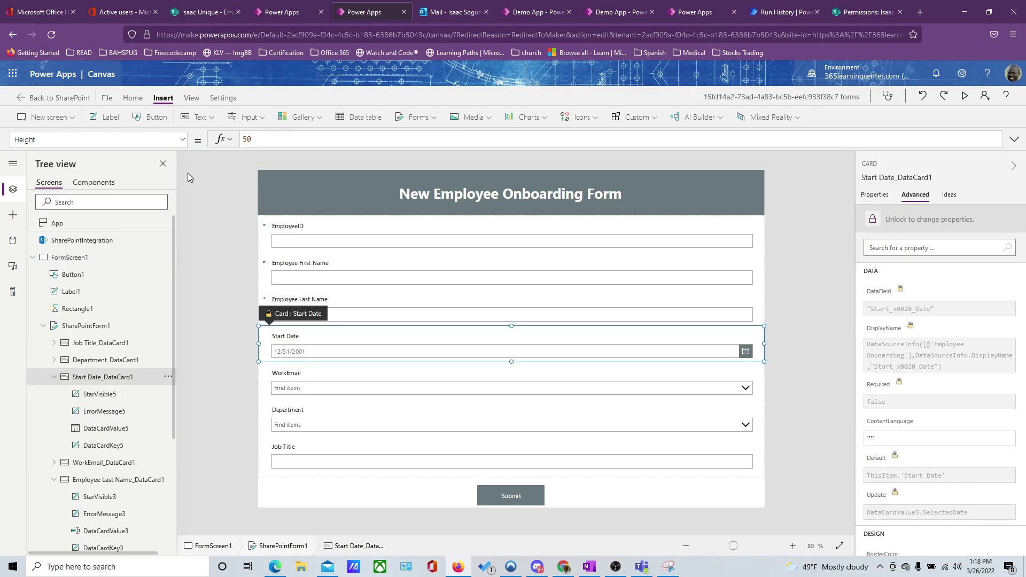
{"action": "left_click", "coordinate": [181, 140]}
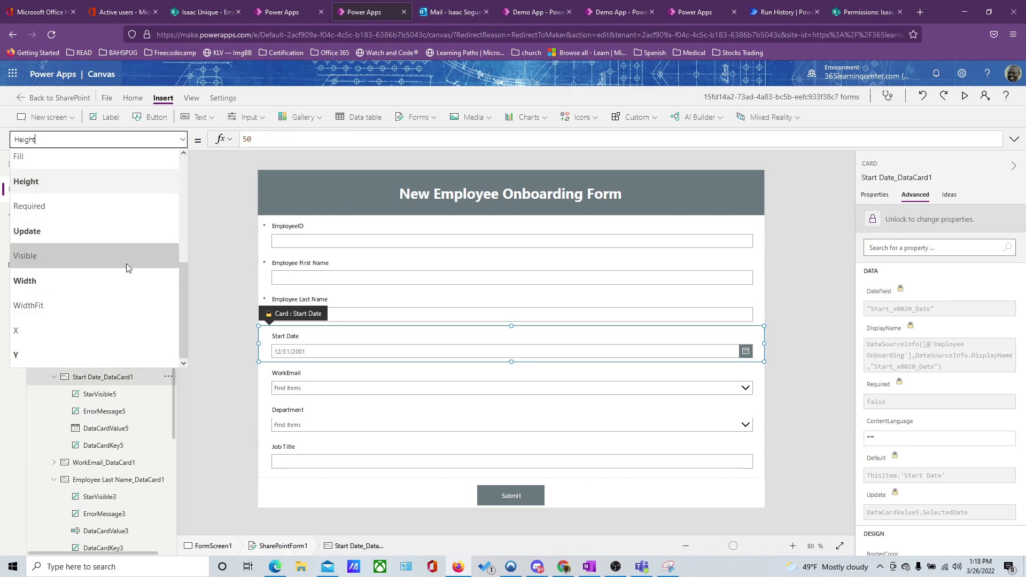
{"action": "left_click", "coordinate": [114, 206]}
{"action": "left_click", "coordinate": [911, 227]}
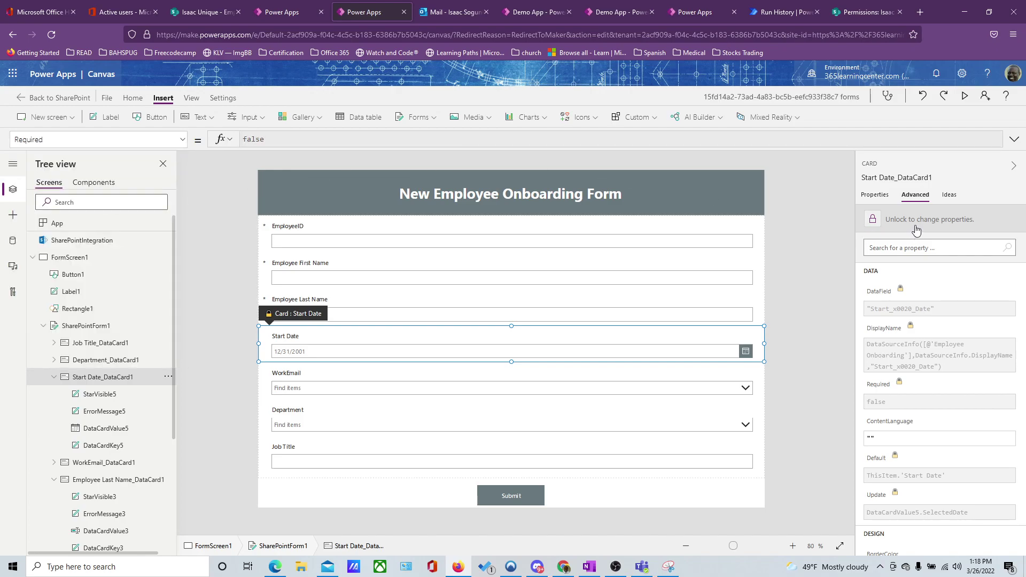
{"action": "left_click", "coordinate": [312, 137]}
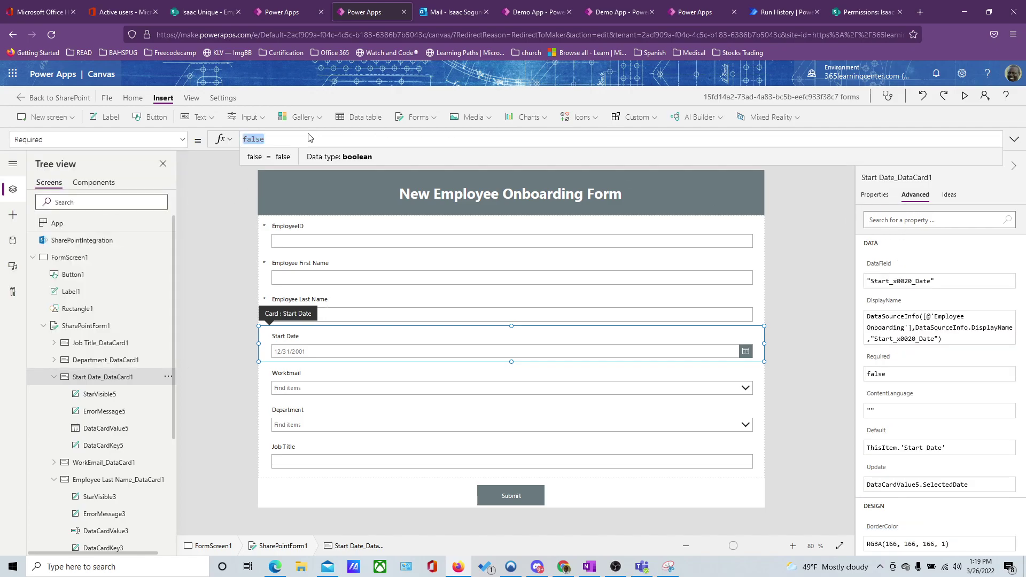
{"action": "type", "text": "true"}
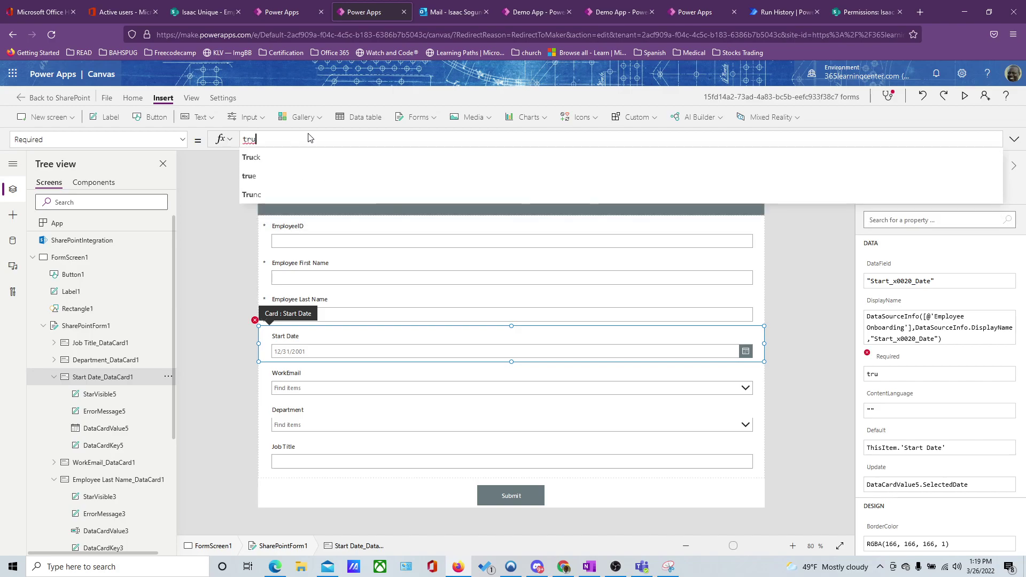
{"action": "key", "text": "BackSpace"}
{"action": "key", "text": "BackSpace"}
{"action": "type", "text": "fal"}
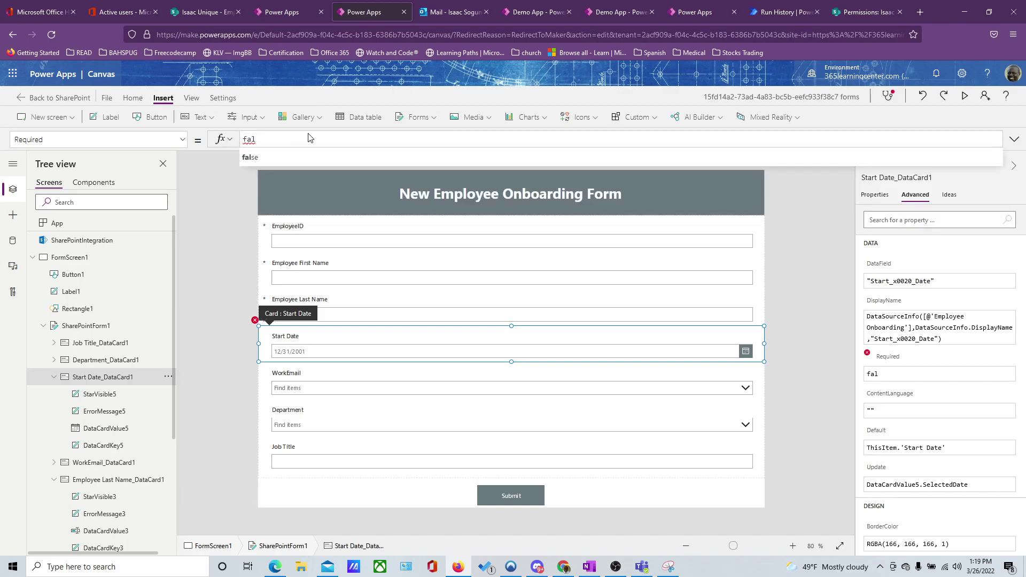
{"action": "left_click", "coordinate": [265, 156]}
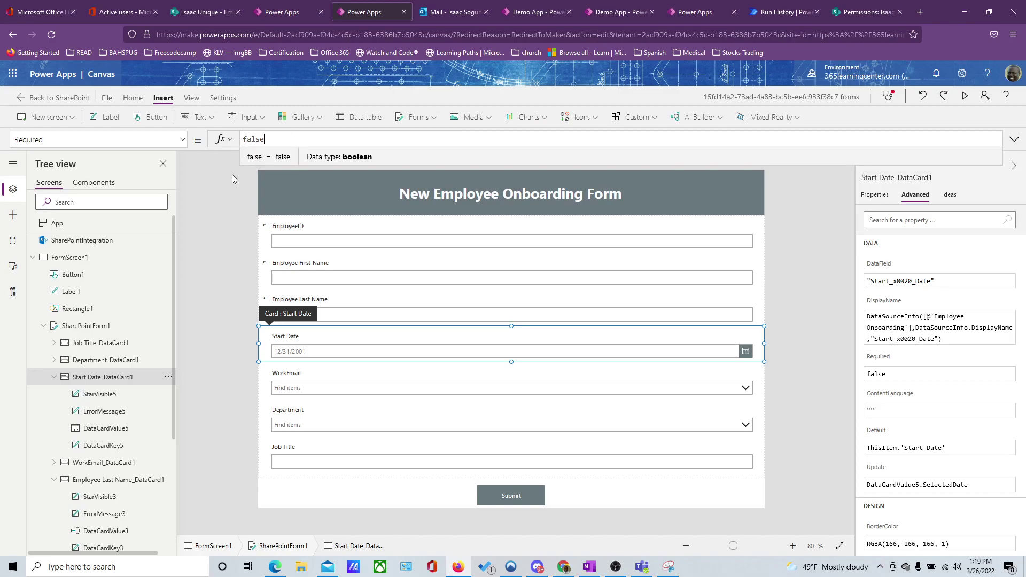
{"action": "left_click", "coordinate": [232, 177]}
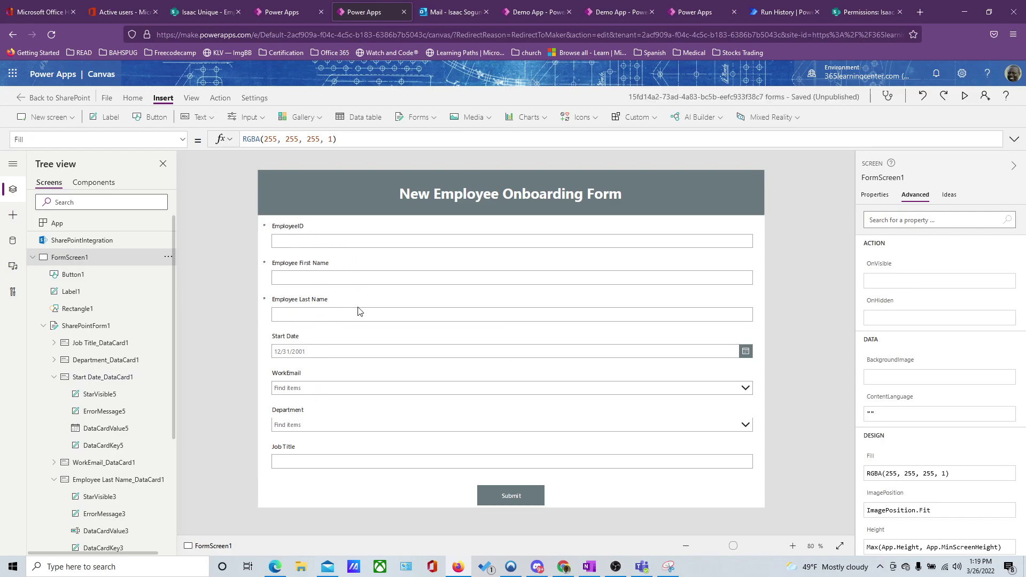
Preview the onboarding form, return to editing, and check the Submit button's OnSelect formula
{"action": "left_click", "coordinate": [517, 493]}
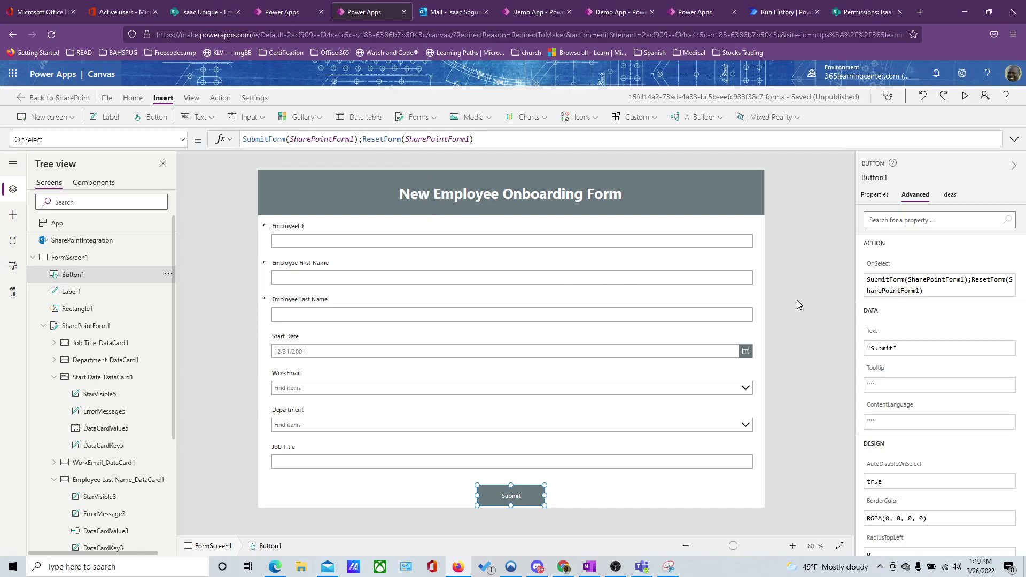
{"action": "left_click", "coordinate": [964, 95]}
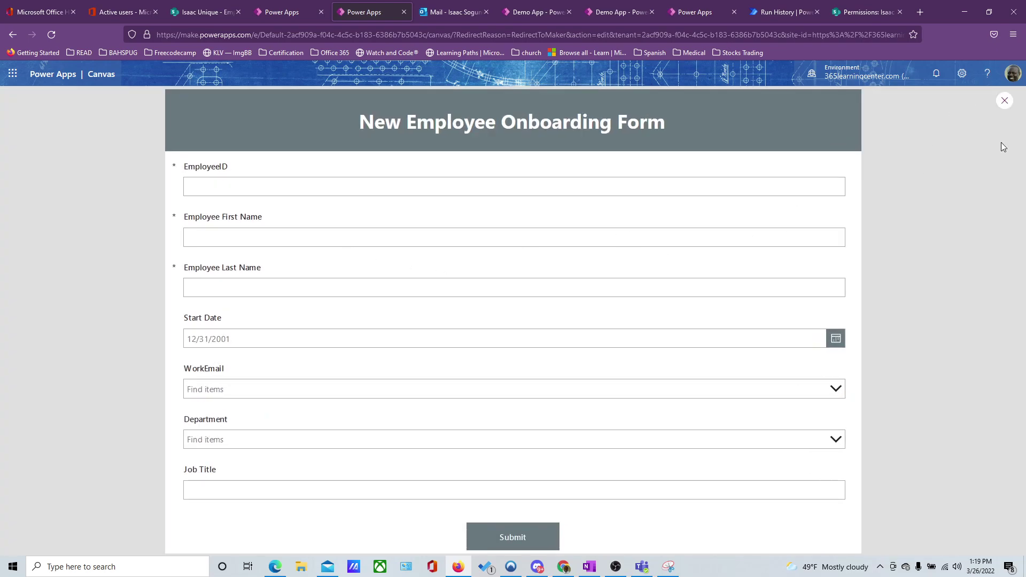
{"action": "left_click", "coordinate": [1005, 101]}
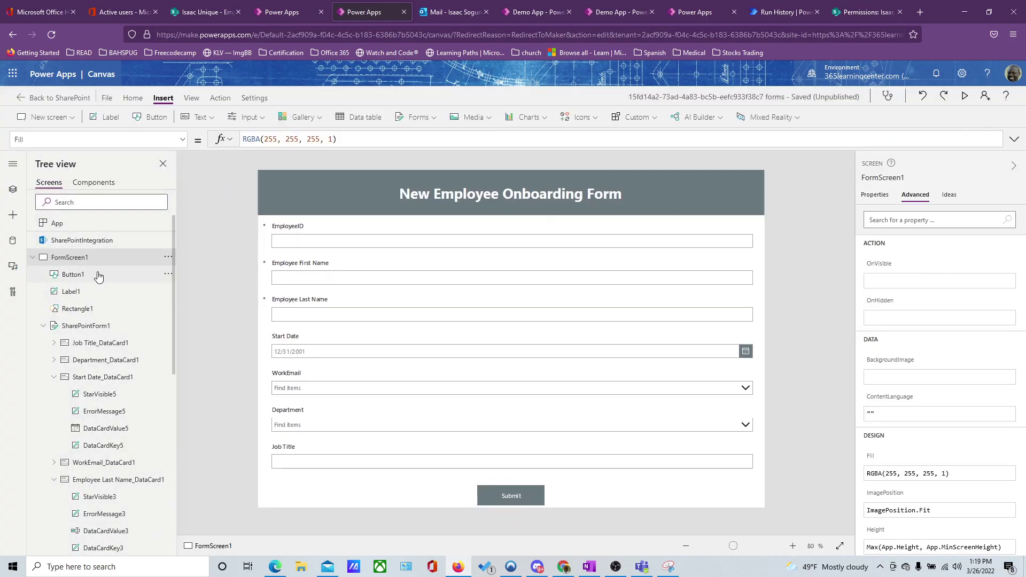
{"action": "scroll", "coordinate": [150, 315], "scroll_direction": "down", "scroll_amount": 5}
{"action": "scroll", "coordinate": [155, 320], "scroll_direction": "up", "scroll_amount": 5}
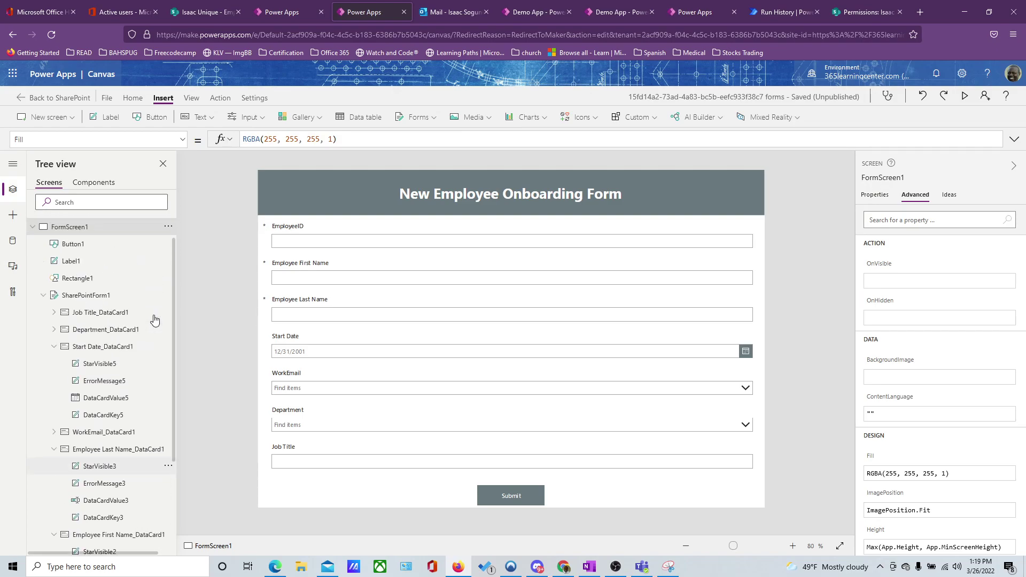
{"action": "left_click", "coordinate": [525, 493]}
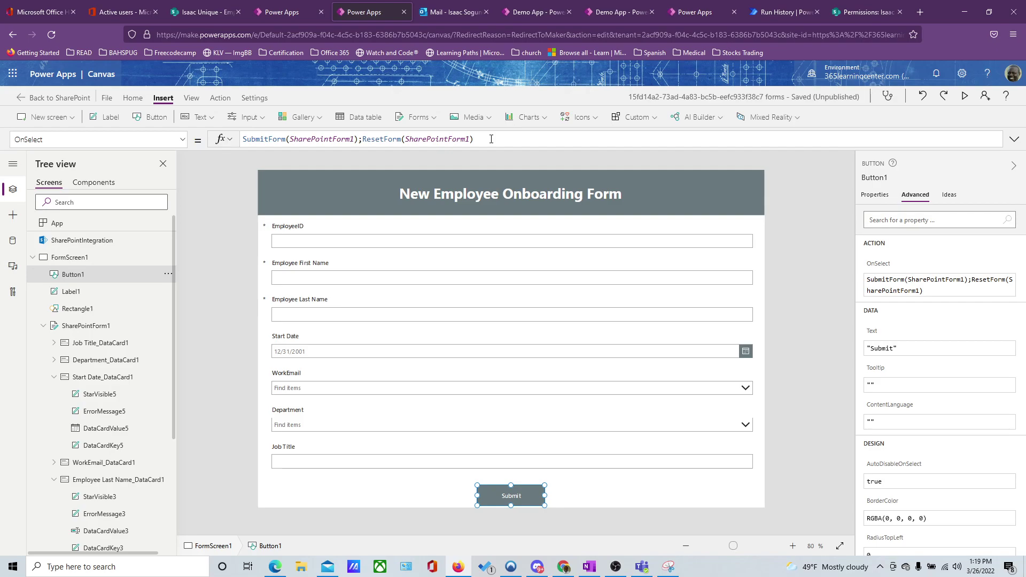
Collapse FormScreen1 and add a new screen based on the Success template
{"action": "left_click", "coordinate": [32, 257]}
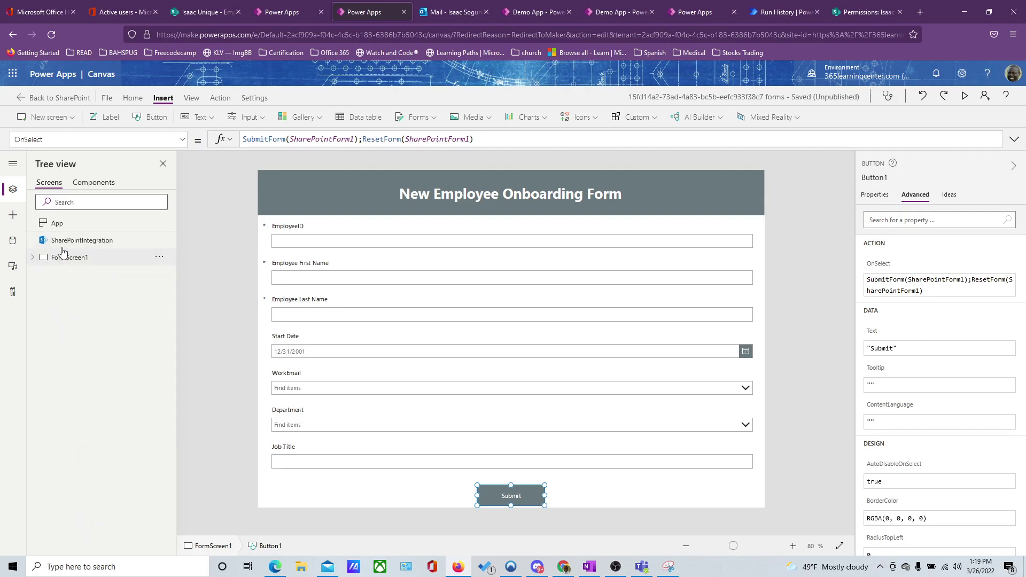
{"action": "left_click", "coordinate": [71, 117]}
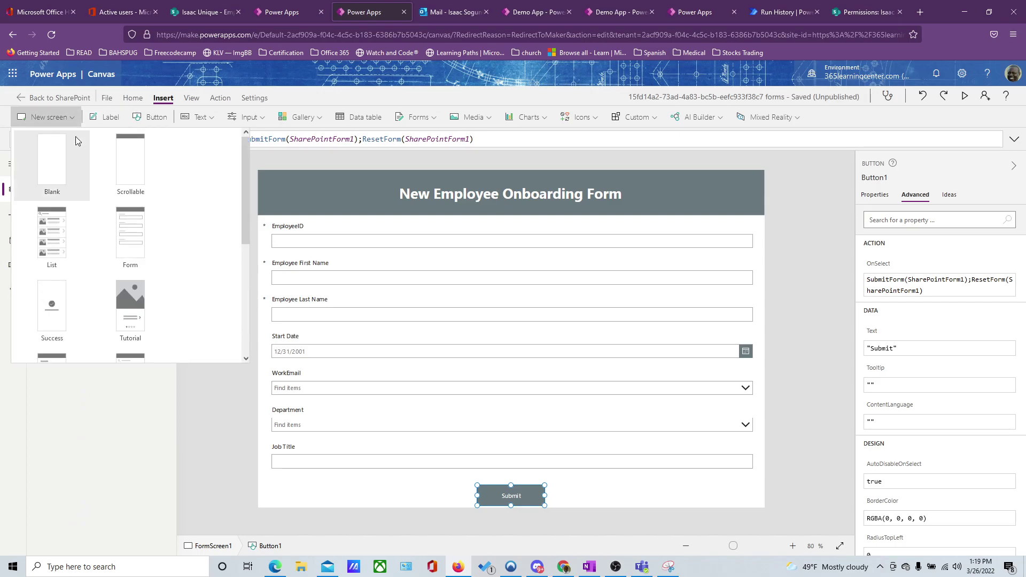
{"action": "scroll", "coordinate": [87, 212], "scroll_direction": "down", "scroll_amount": 5}
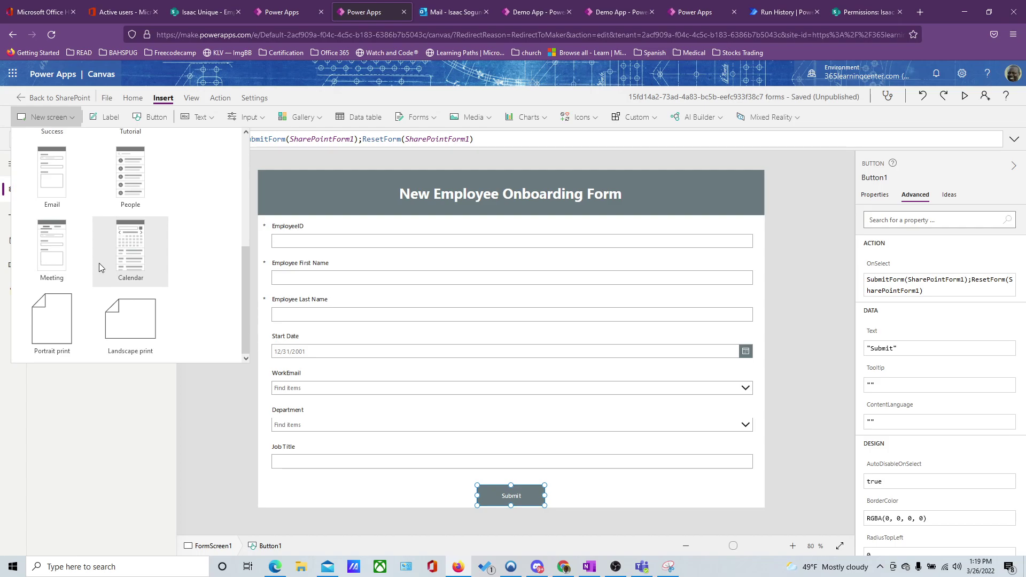
{"action": "scroll", "coordinate": [91, 263], "scroll_direction": "up", "scroll_amount": 5}
{"action": "left_click", "coordinate": [80, 267]}
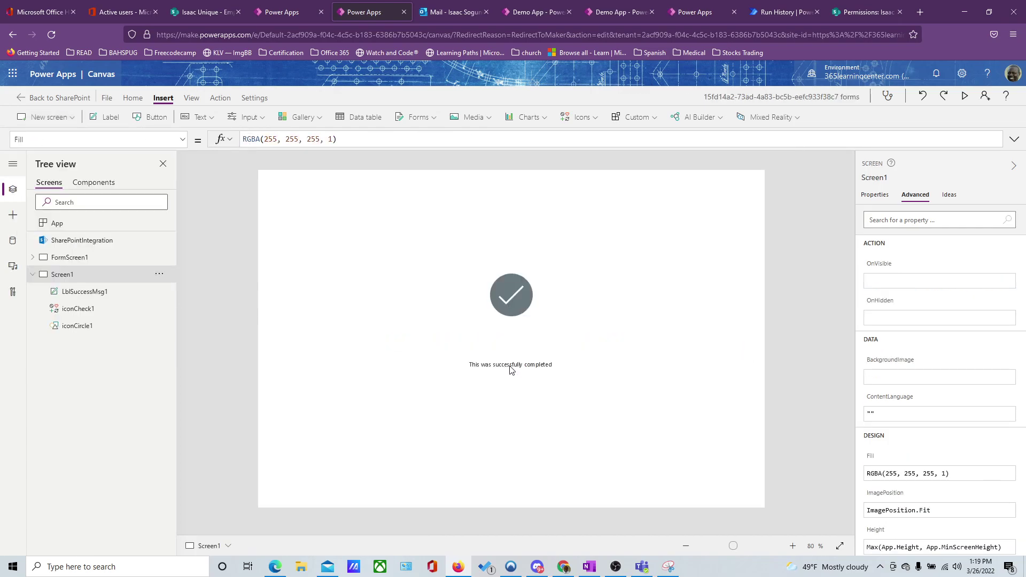
Set the text of the success message label on the new screen to "New employee added"
{"action": "left_click", "coordinate": [511, 370]}
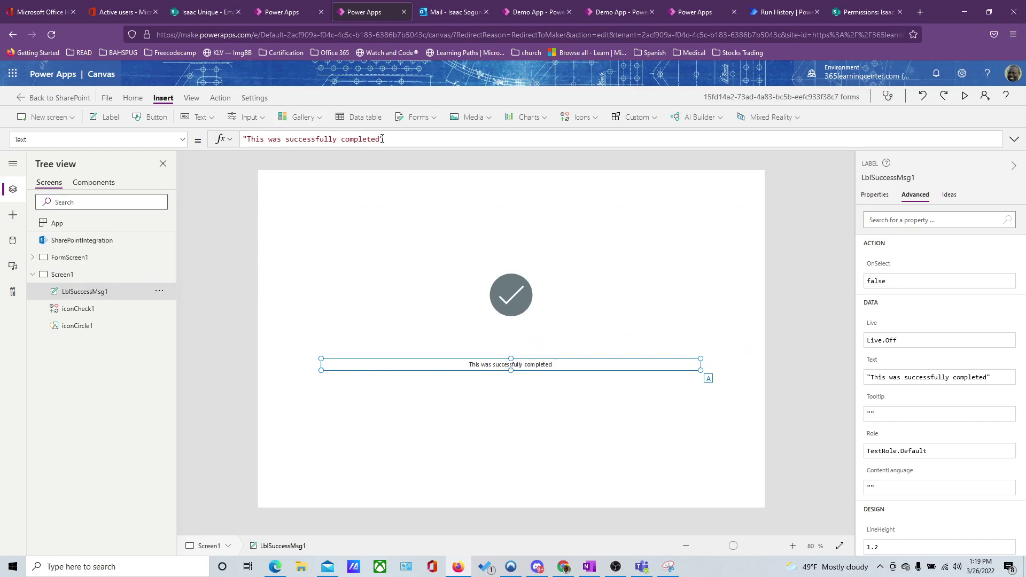
{"action": "left_click_drag", "start_coordinate": [380, 139], "coordinate": [244, 139]}
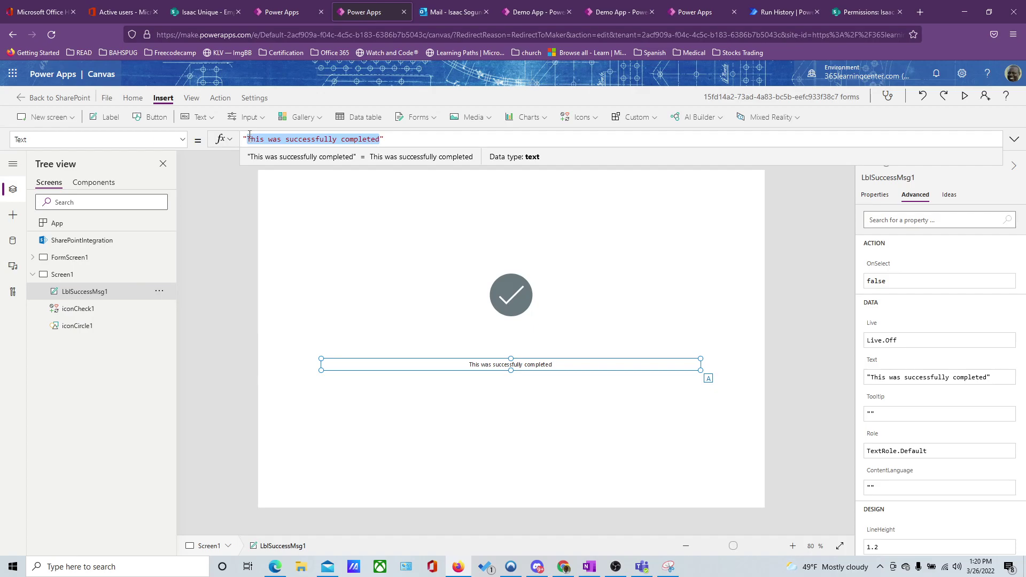
{"action": "type", "text": "New"}
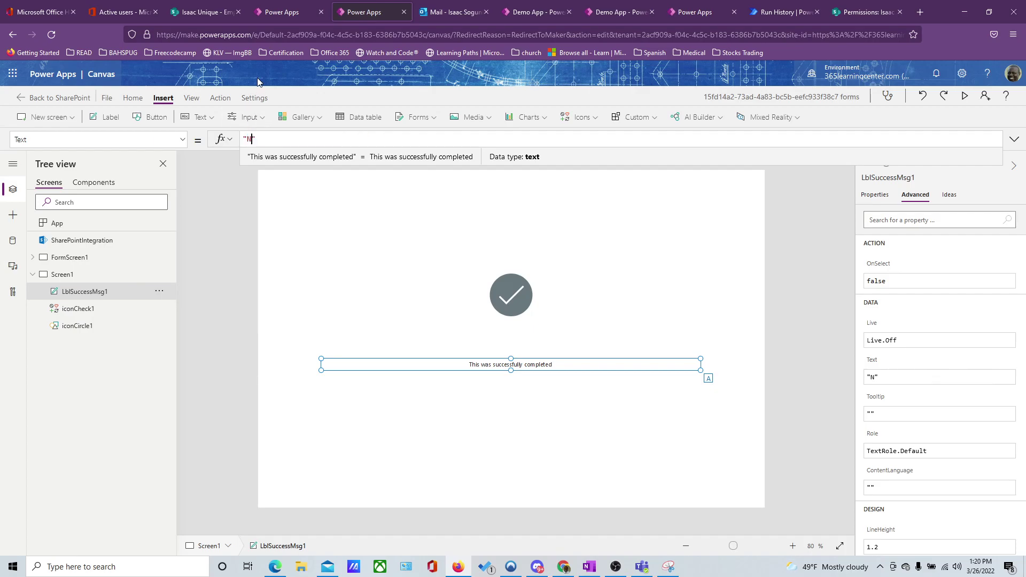
{"action": "type", "text": " Emplo"}
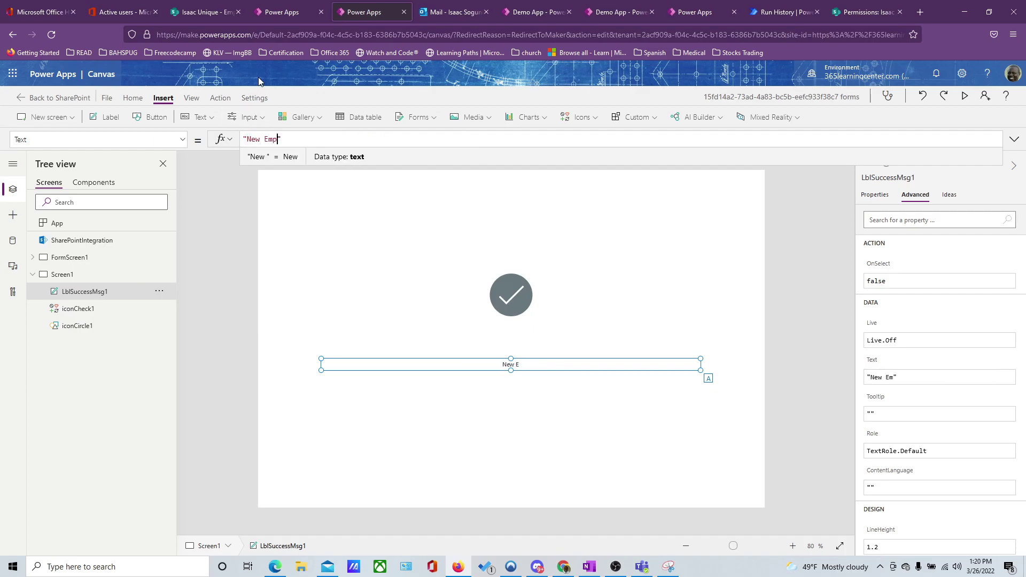
{"action": "key", "text": "BackSpace"}
{"action": "type", "text": "loyee add"}
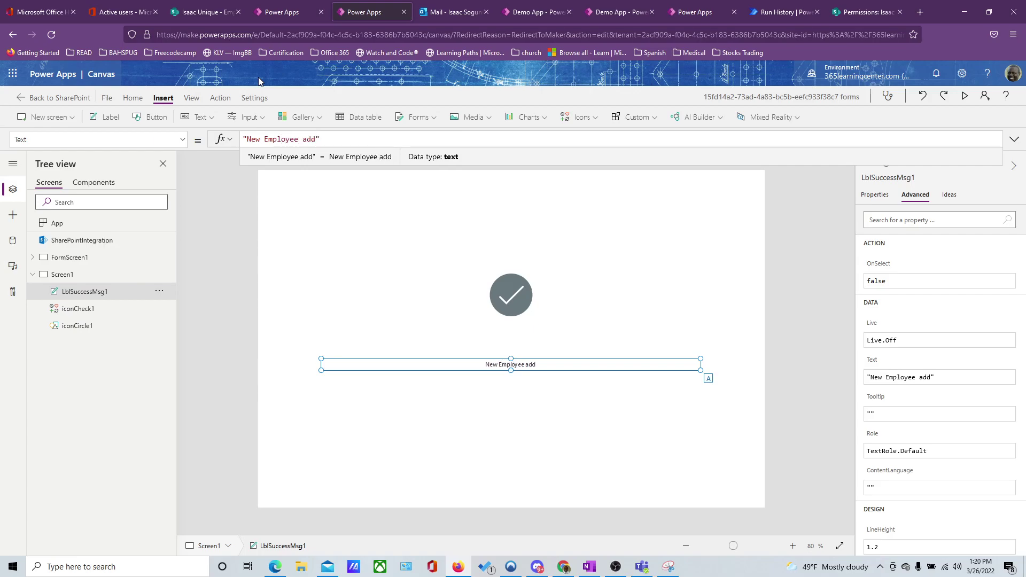
{"action": "type", "text": "ed"}
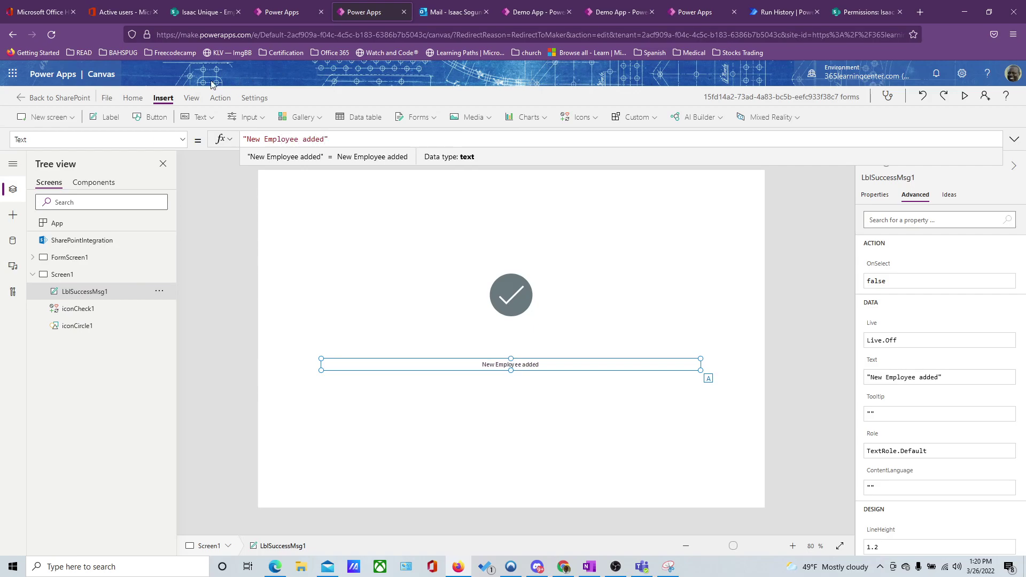
{"action": "double_click", "coordinate": [268, 140]}
{"action": "key", "text": "BackSpace"}
{"action": "type", "text": "e"}
{"action": "left_click", "coordinate": [223, 216]}
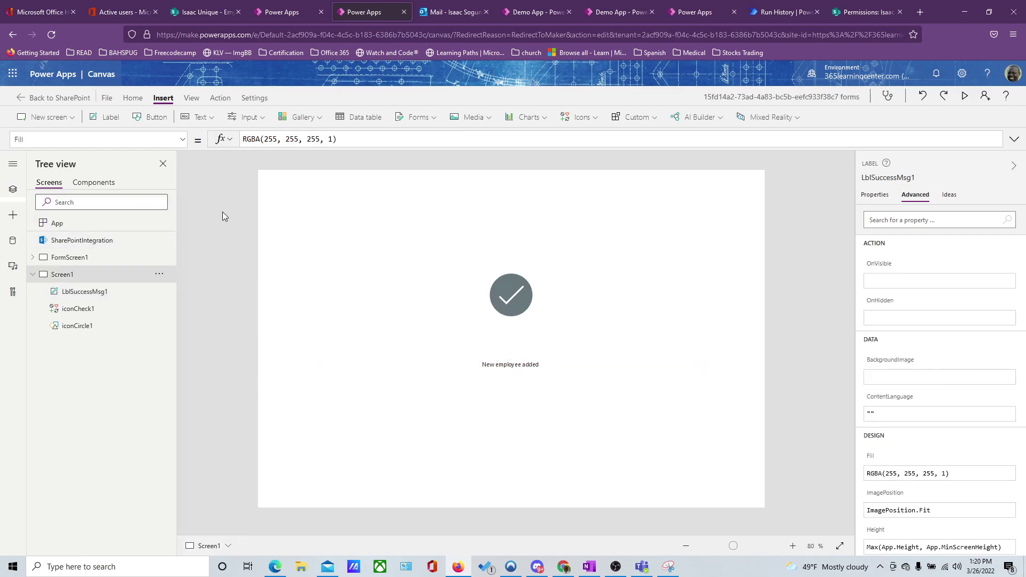
Rename the new success screen as ThankYou
{"action": "left_click", "coordinate": [72, 258]}
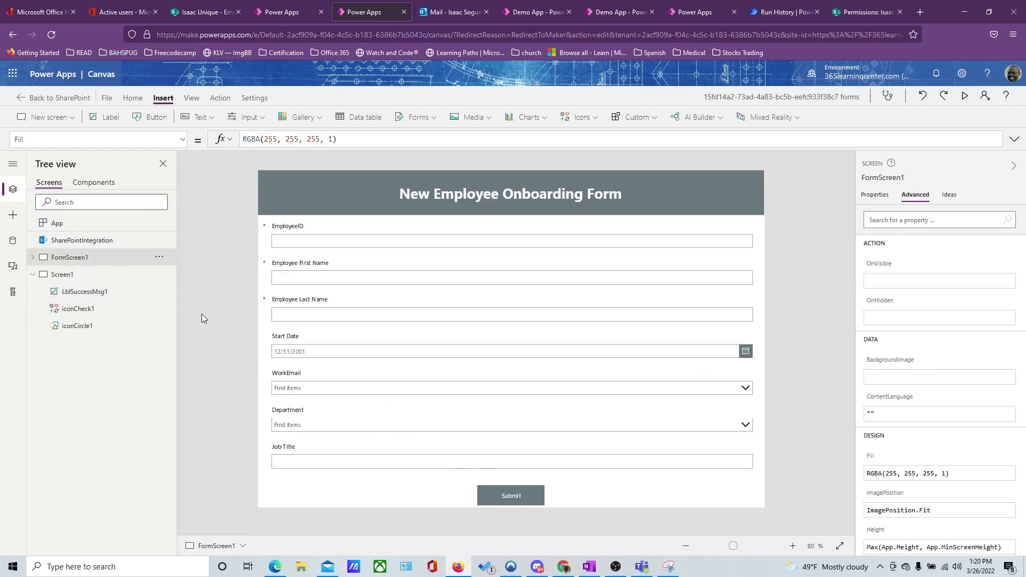
{"action": "left_click", "coordinate": [159, 273]}
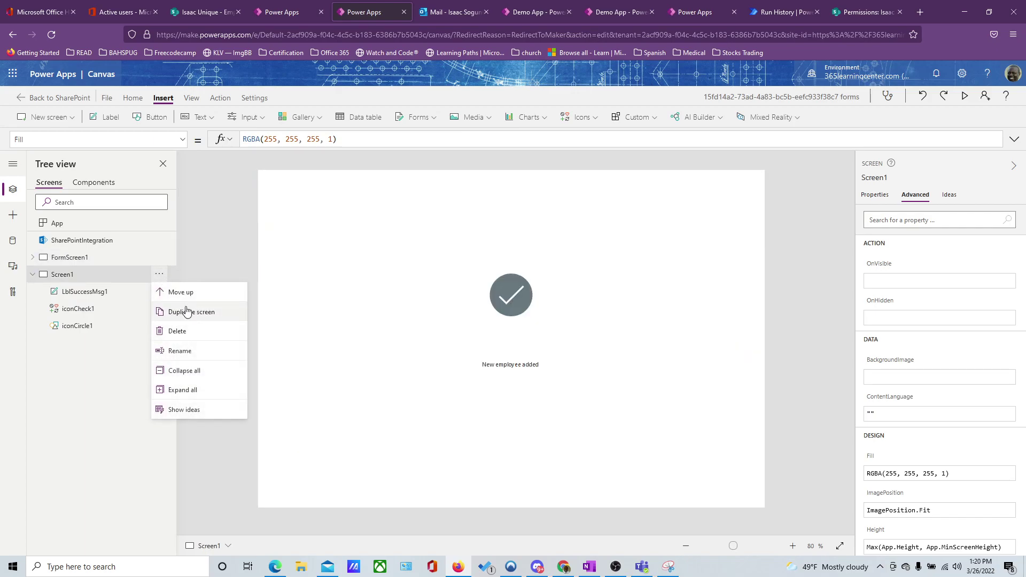
{"action": "left_click", "coordinate": [189, 349]}
{"action": "type", "text": "ThankYou"}
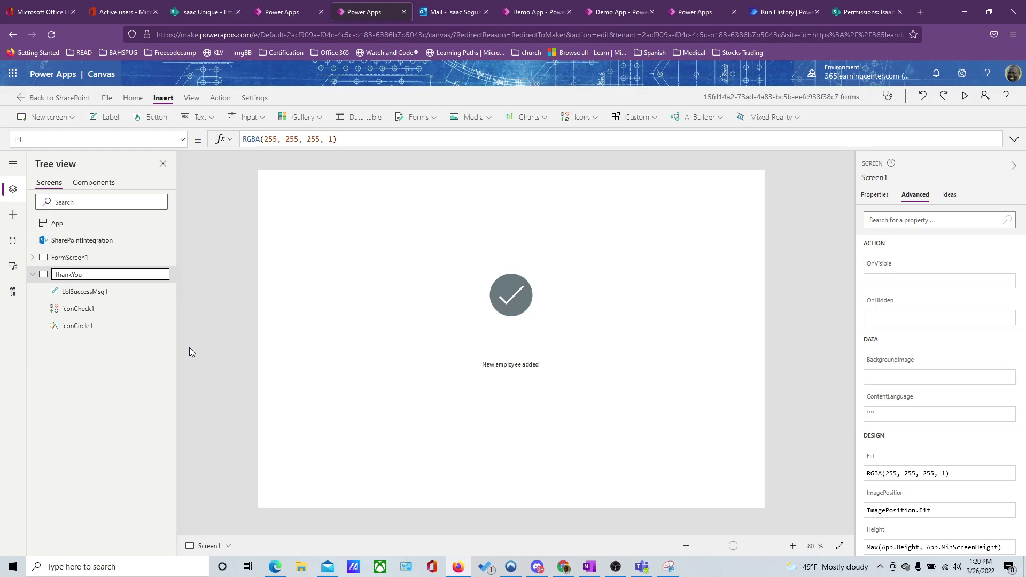
{"action": "key", "text": "Return"}
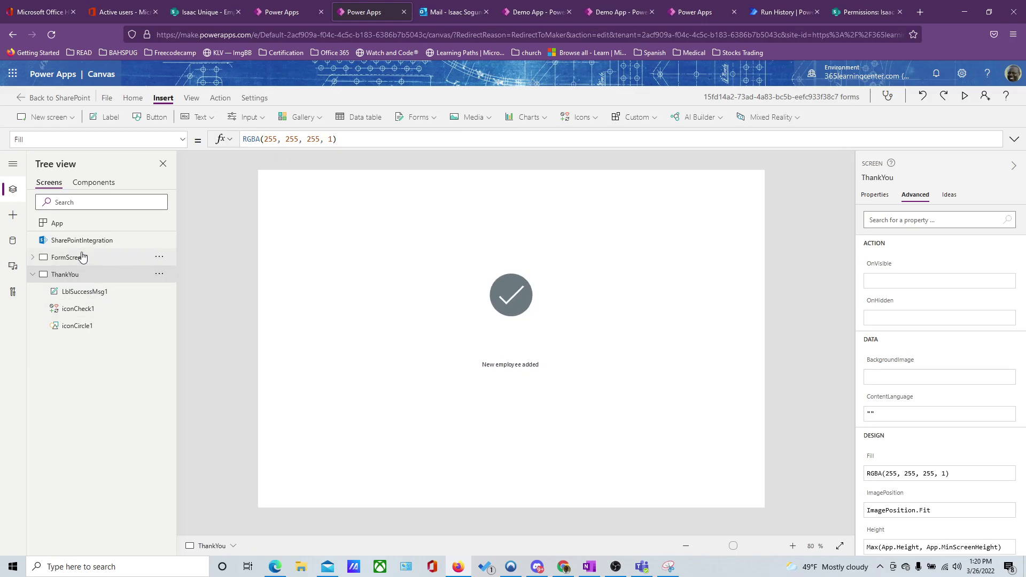
Append ;Navigate(ThankYou) to the OnSelect formula of the Submit button on FormScreen1
{"action": "left_click", "coordinate": [80, 257]}
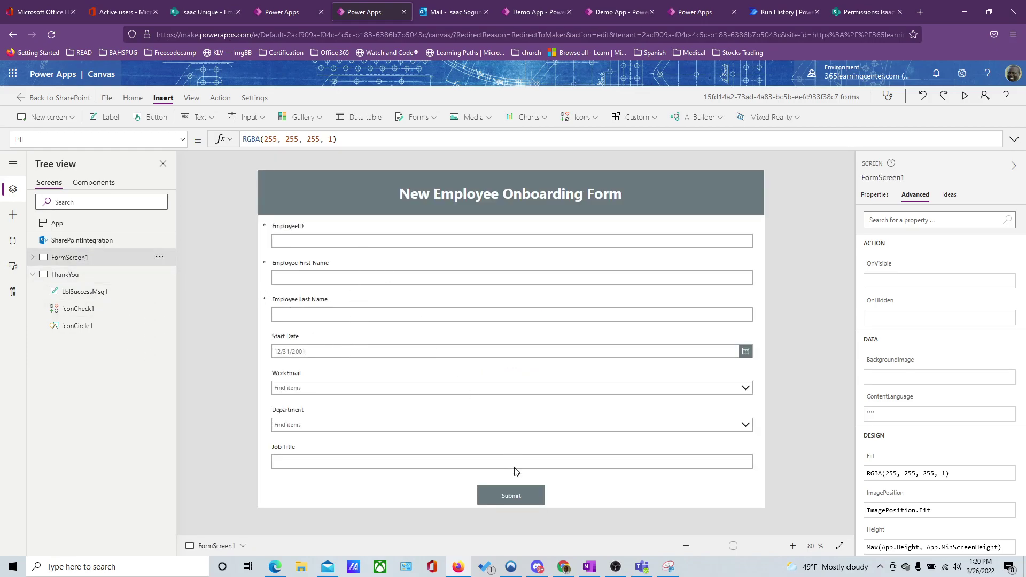
{"action": "left_click", "coordinate": [520, 497]}
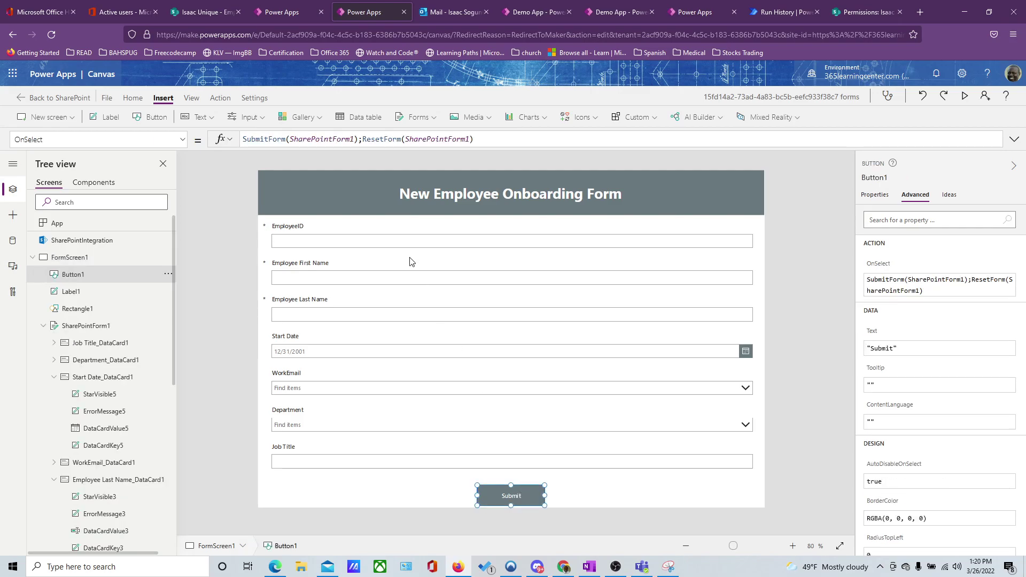
{"action": "left_click", "coordinate": [498, 138]}
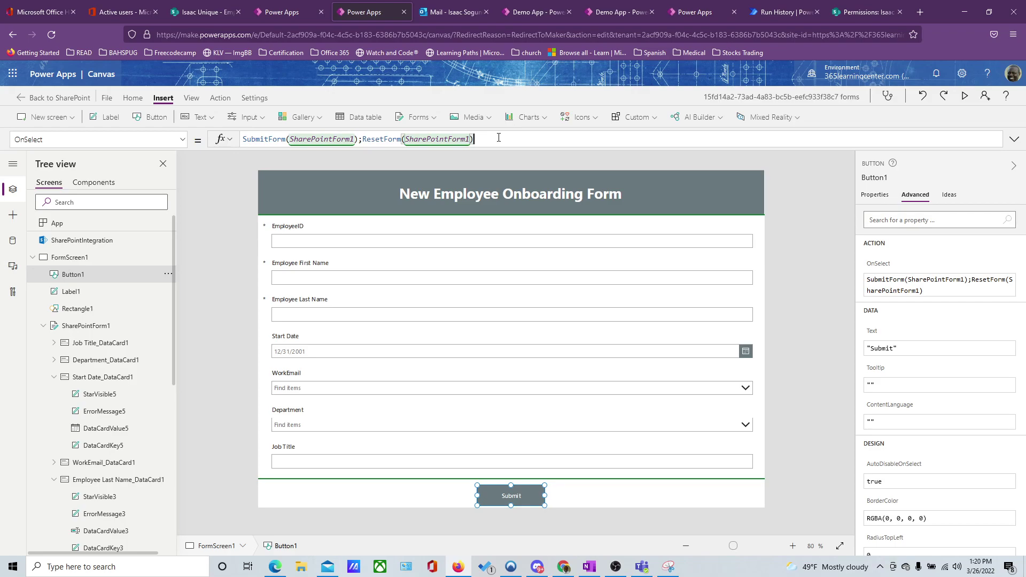
{"action": "type", "text": ";Navigate"}
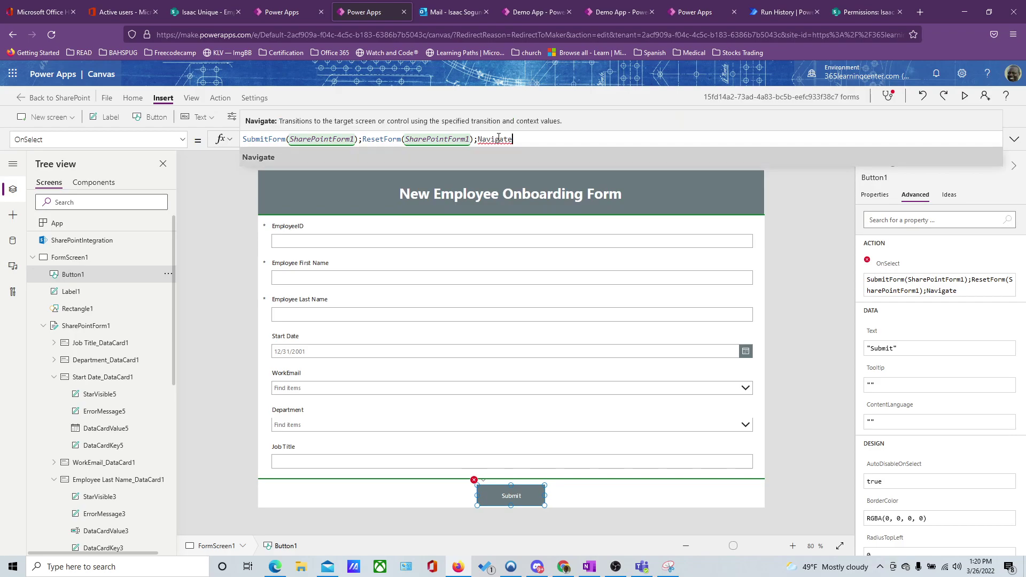
{"action": "type", "text": "("}
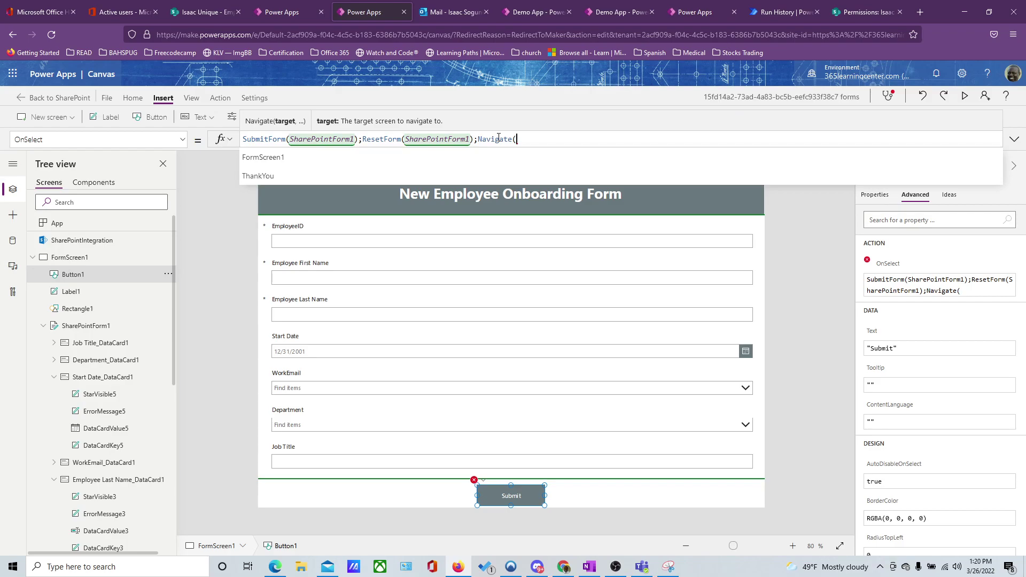
{"action": "left_click", "coordinate": [486, 174]}
{"action": "type", "text": ")"}
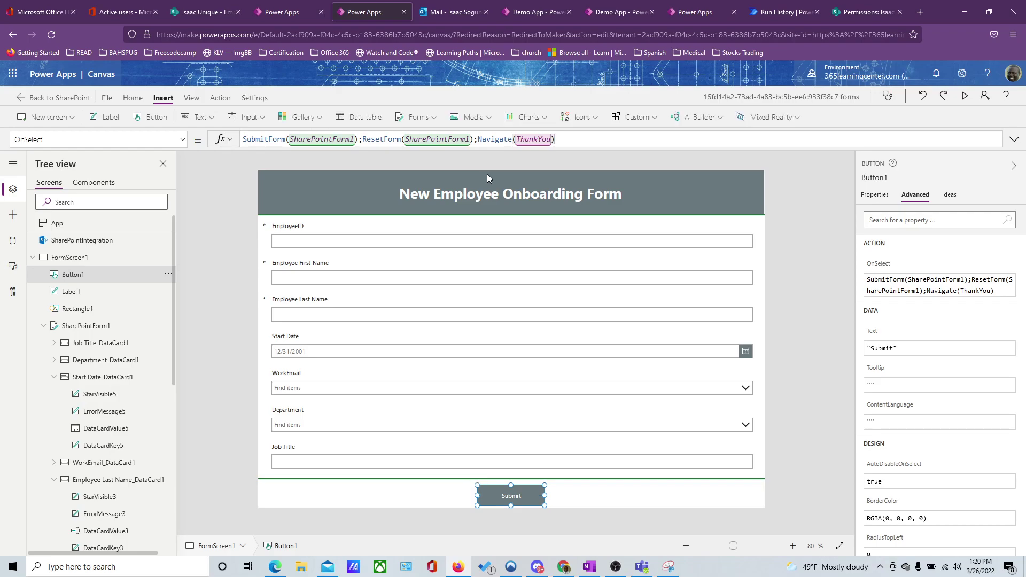
Add a Left icon to the ThankYou screen and place it near the screen's upper-left corner
{"action": "left_click", "coordinate": [33, 257]}
{"action": "left_click", "coordinate": [63, 275]}
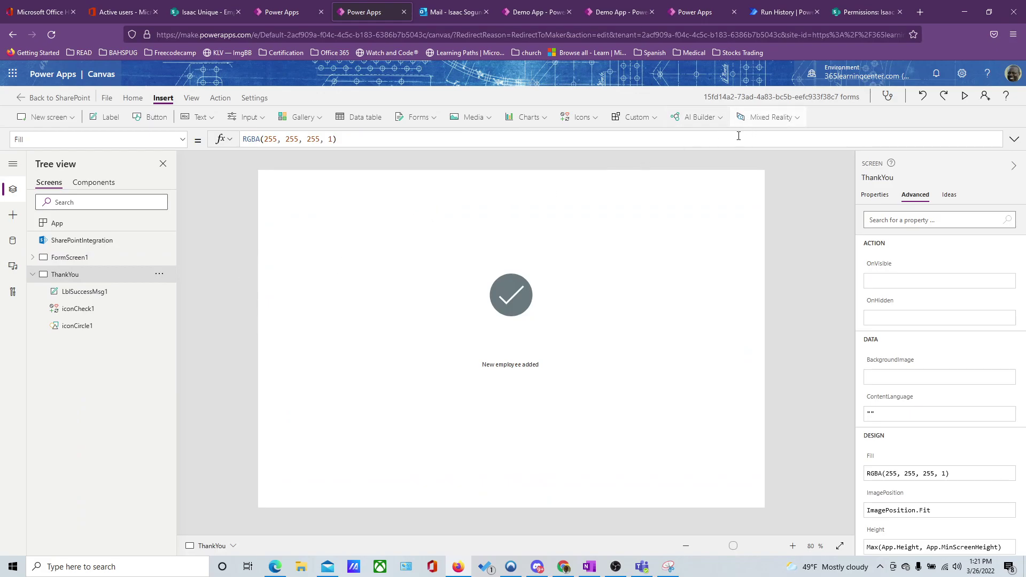
{"action": "left_click", "coordinate": [583, 120]}
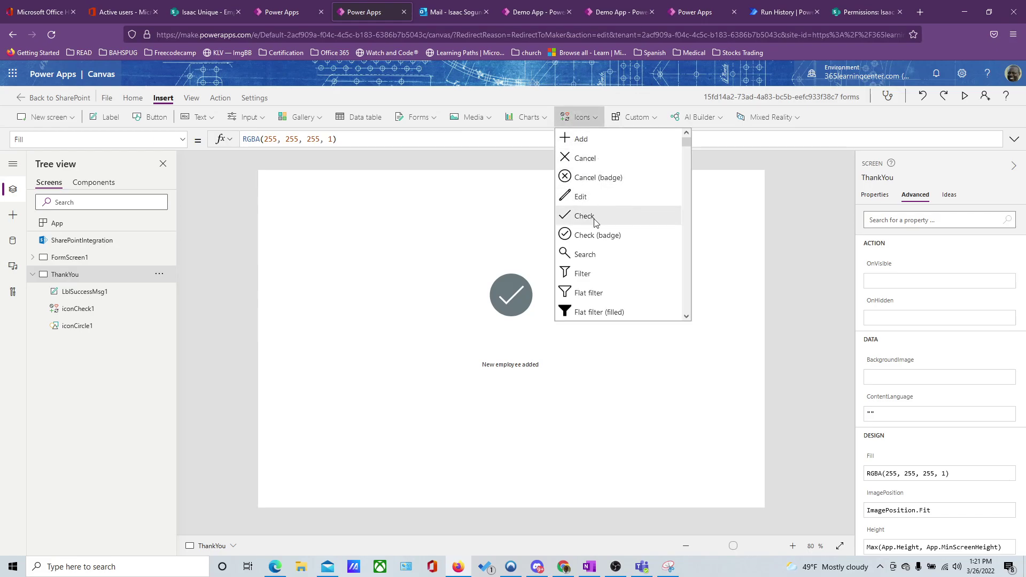
{"action": "scroll", "coordinate": [599, 235], "scroll_direction": "down", "scroll_amount": 3}
{"action": "scroll", "coordinate": [599, 243], "scroll_direction": "down", "scroll_amount": 10}
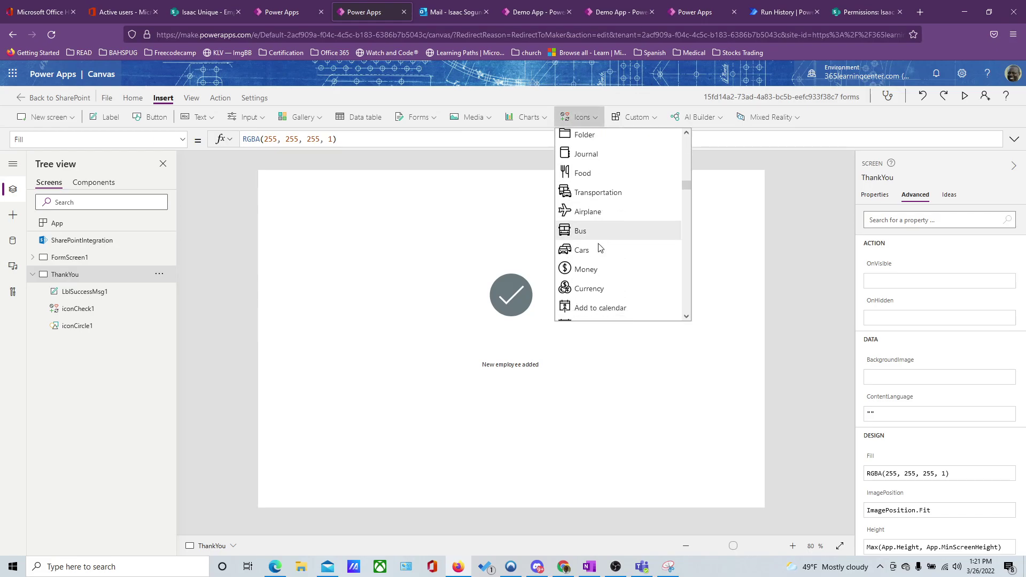
{"action": "scroll", "coordinate": [598, 252], "scroll_direction": "down", "scroll_amount": 15}
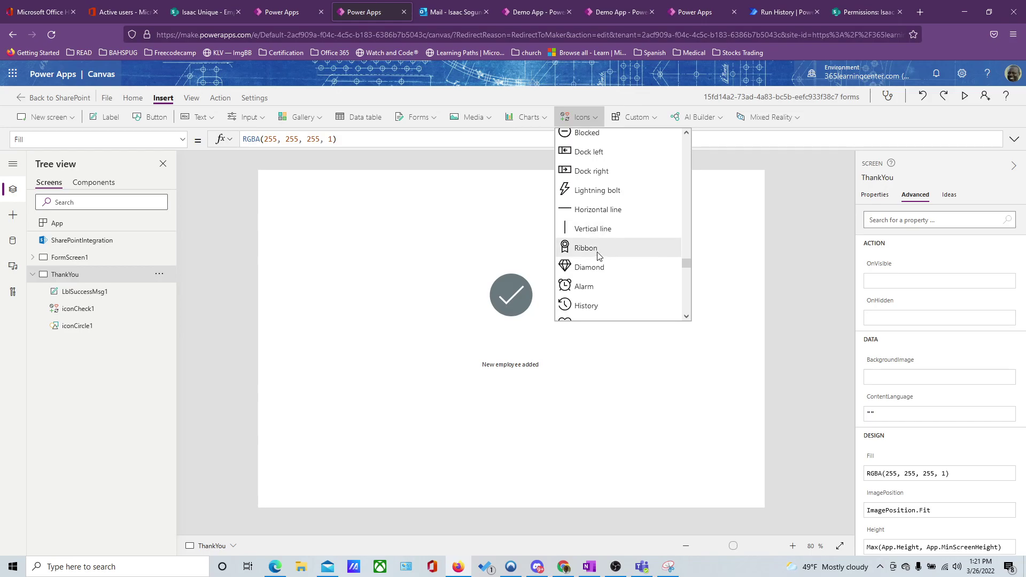
{"action": "left_click_drag", "start_coordinate": [679, 287], "coordinate": [696, 178]}
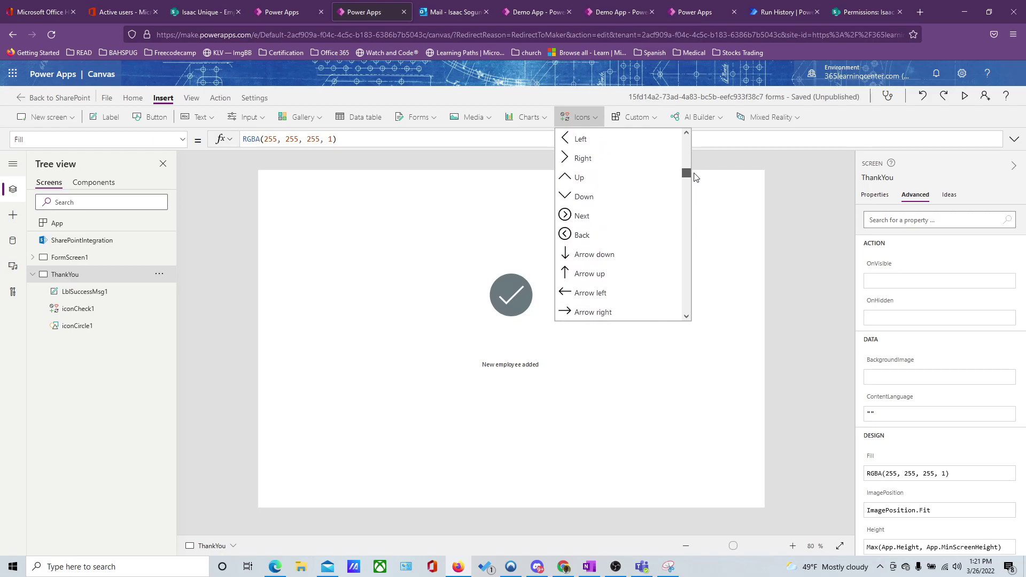
{"action": "left_click", "coordinate": [580, 140]}
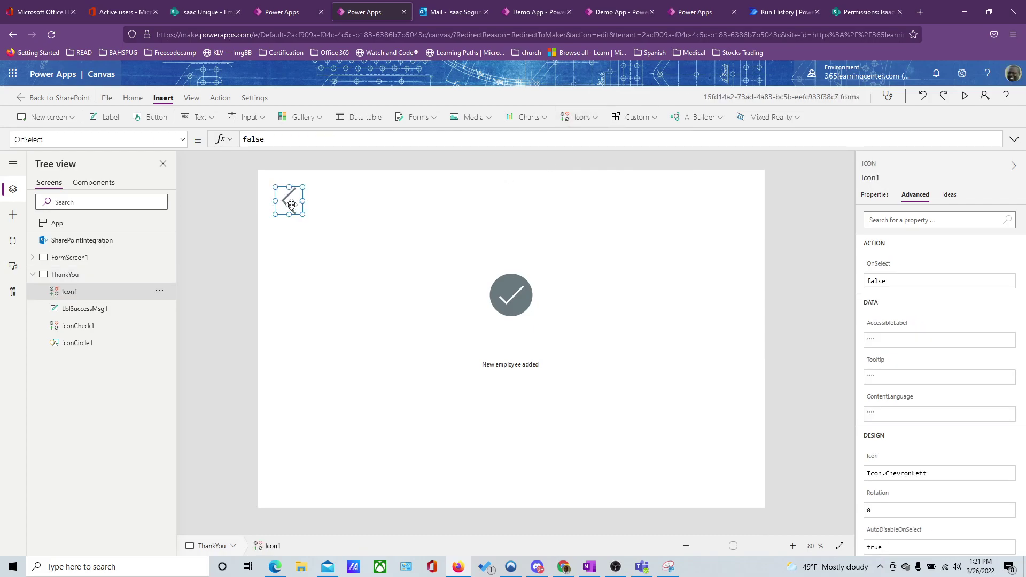
{"action": "left_click_drag", "start_coordinate": [291, 203], "coordinate": [286, 195]}
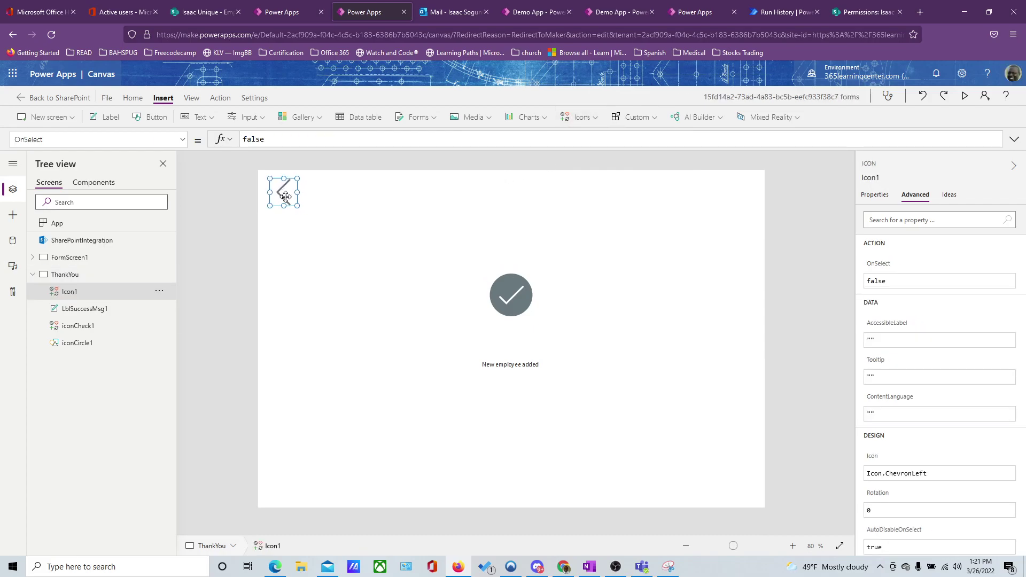
Add a Back icon to the ThankYou screen below the Left icon, and delete the Left icon
{"action": "left_click", "coordinate": [580, 118]}
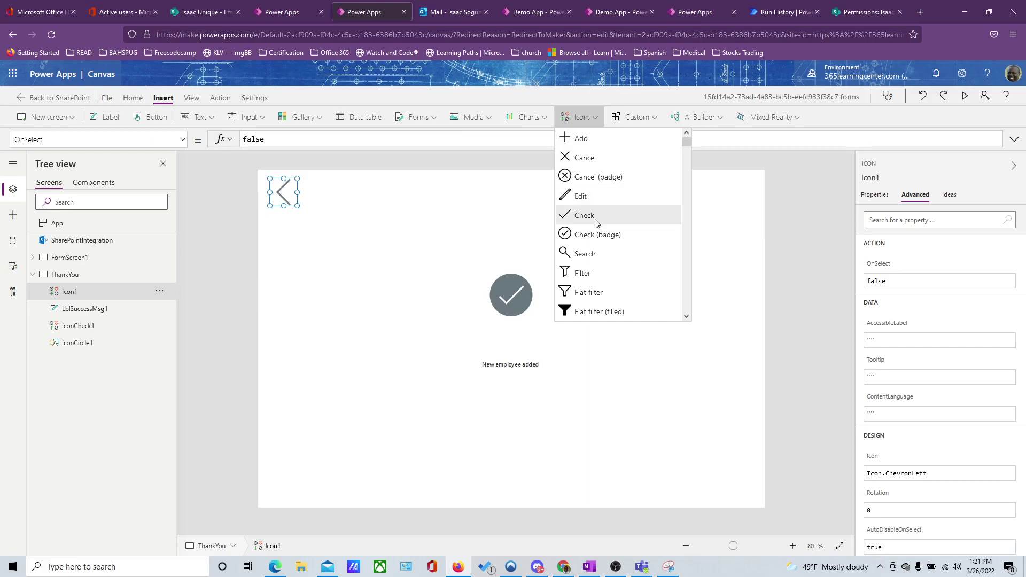
{"action": "scroll", "coordinate": [597, 216], "scroll_direction": "down", "scroll_amount": 5}
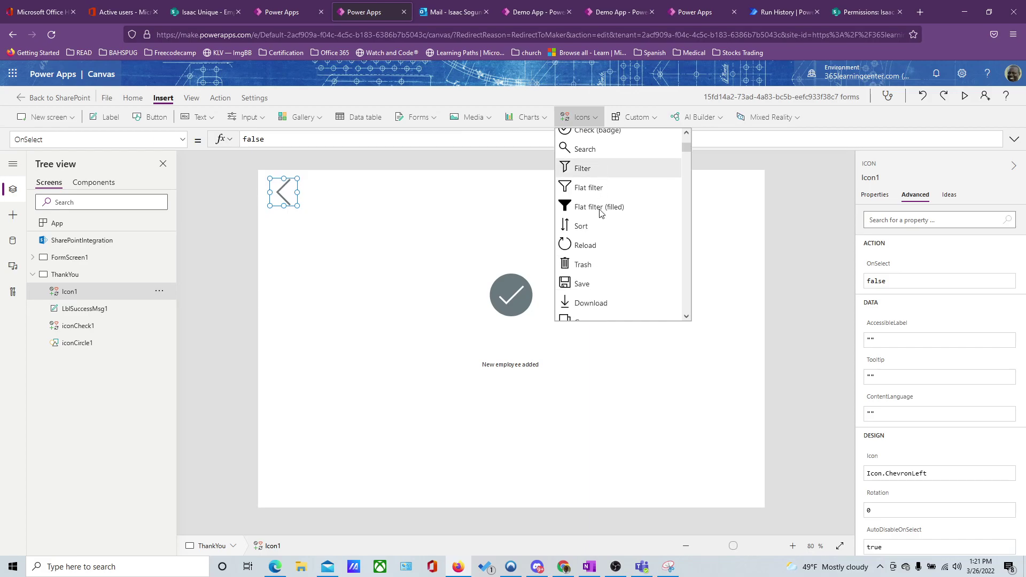
{"action": "scroll", "coordinate": [601, 214], "scroll_direction": "down", "scroll_amount": 8}
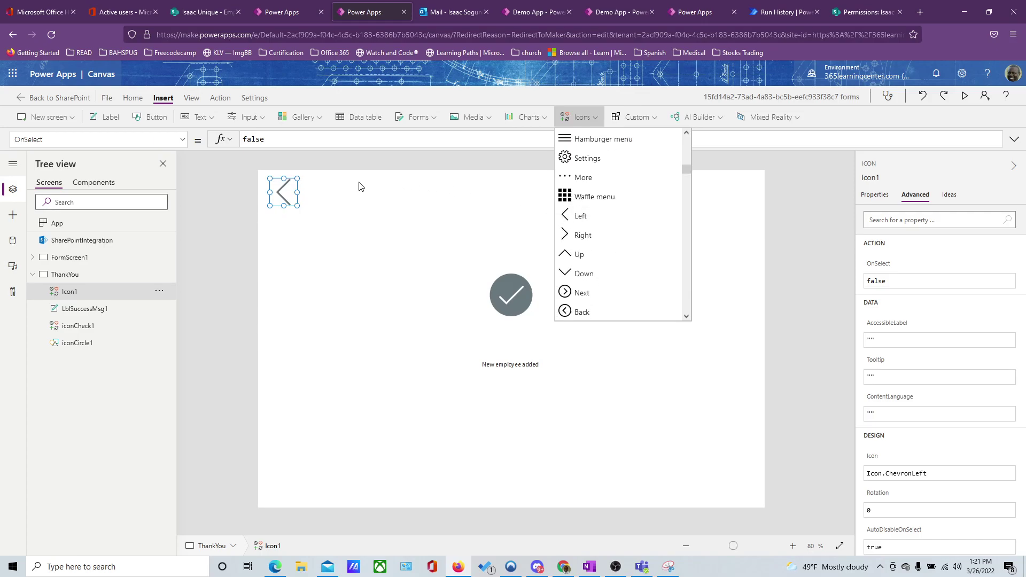
{"action": "left_click", "coordinate": [569, 311]}
{"action": "left_click_drag", "start_coordinate": [288, 202], "coordinate": [292, 236]}
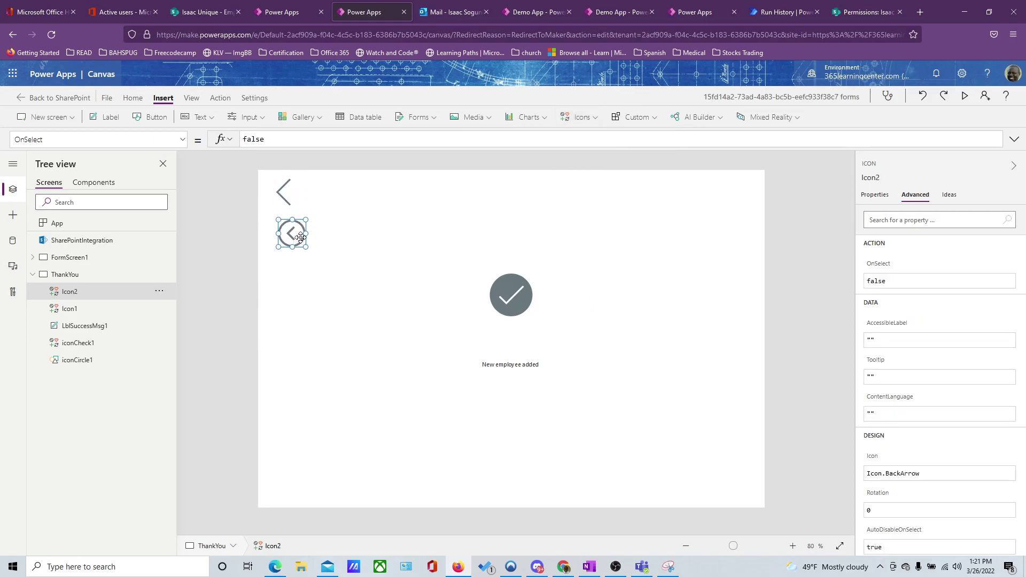
{"action": "left_click", "coordinate": [286, 197]}
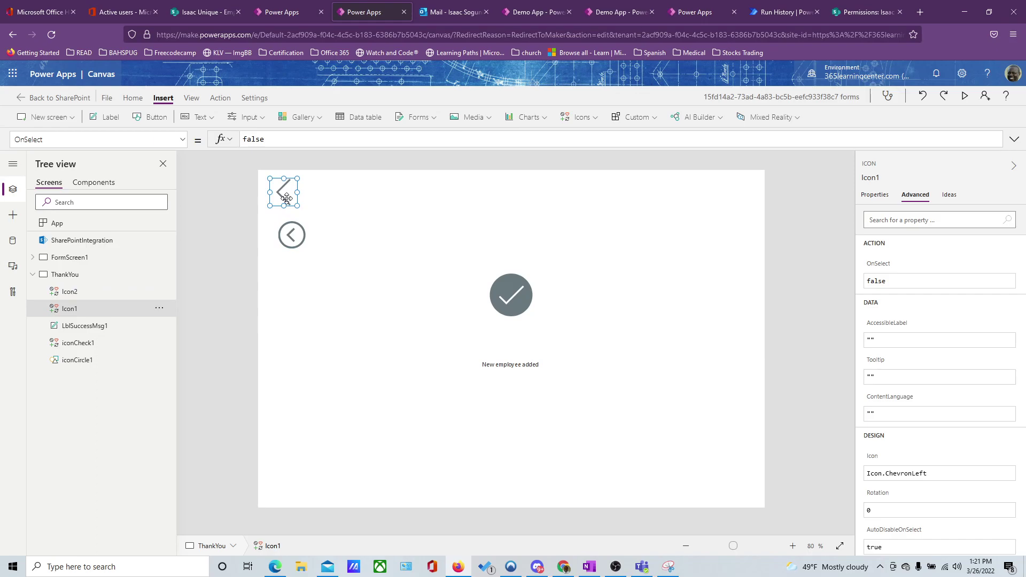
{"action": "key", "text": "Delete"}
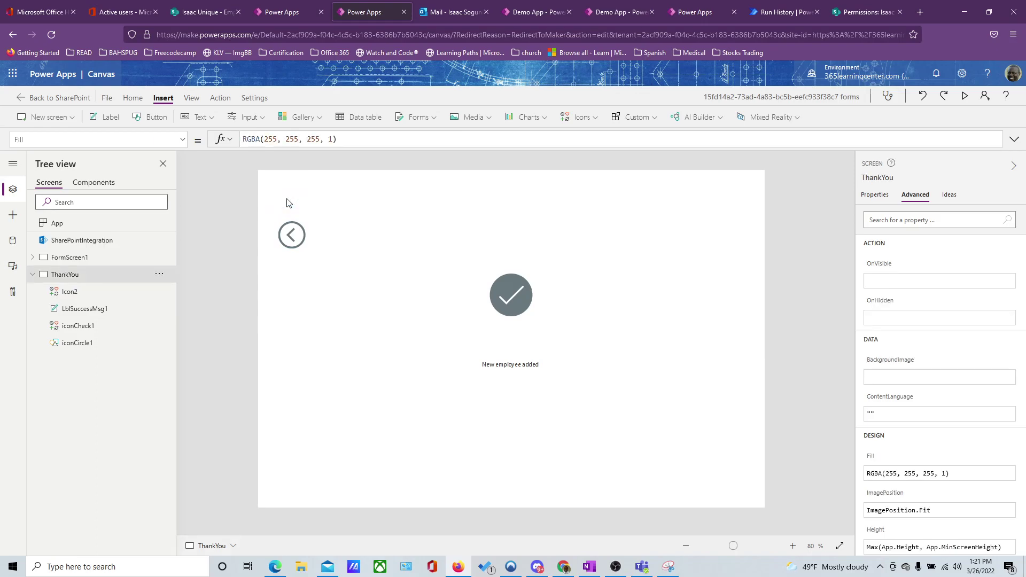
Rename the Back icon as backButton and move it into the upper-left corner of the ThankYou screen
{"action": "left_click", "coordinate": [158, 292]}
{"action": "left_click", "coordinate": [181, 363]}
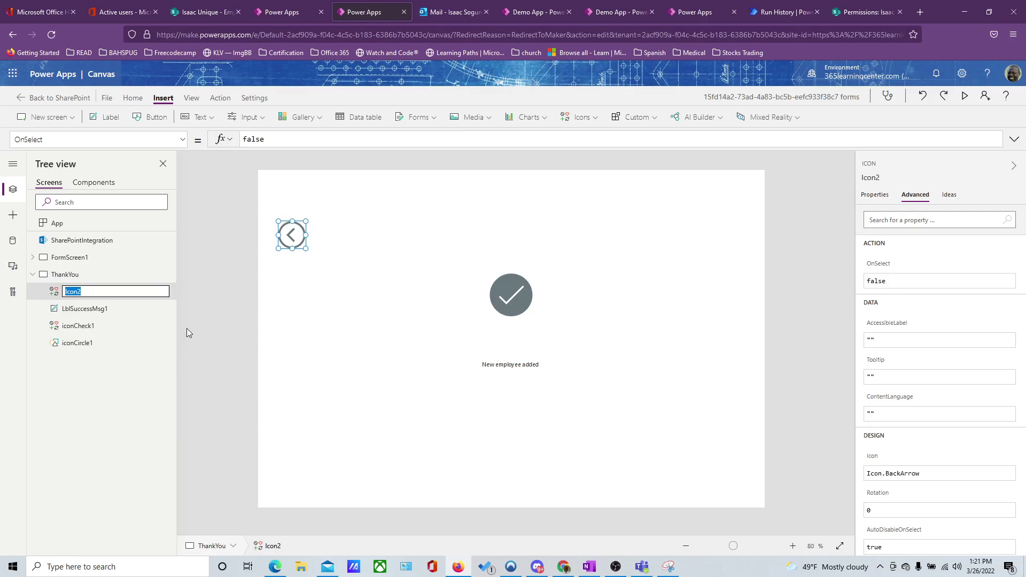
{"action": "type", "text": "backButton"}
{"action": "left_click", "coordinate": [307, 329]}
{"action": "left_click", "coordinate": [290, 238]}
{"action": "left_click_drag", "start_coordinate": [290, 238], "coordinate": [270, 185]}
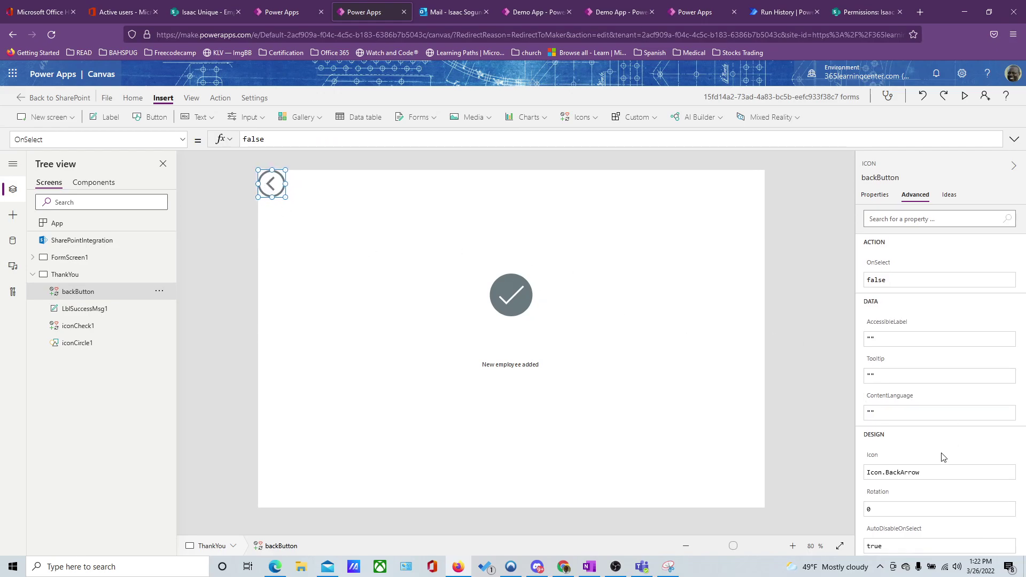
Set the tooltip of backButton to "Go back"
{"action": "scroll", "coordinate": [945, 455], "scroll_direction": "down", "scroll_amount": 5}
{"action": "left_click", "coordinate": [874, 195]}
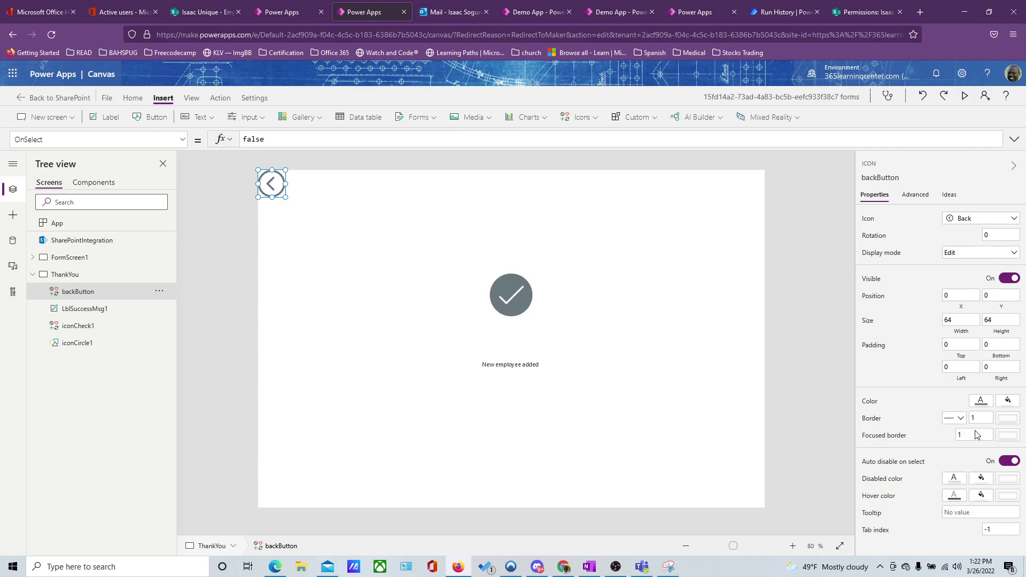
{"action": "left_click", "coordinate": [986, 515]}
{"action": "type", "text": "Bac"}
{"action": "key", "text": "BackSpace"}
{"action": "key", "text": "BackSpace"}
{"action": "key", "text": "BackSpace"}
{"action": "type", "text": "G"}
{"action": "left_click", "coordinate": [353, 240]}
Set the OnSelect formula of backButton to Back(ScreenTransition.CoverRight)
{"action": "left_click", "coordinate": [269, 191]}
{"action": "double_click", "coordinate": [258, 140]}
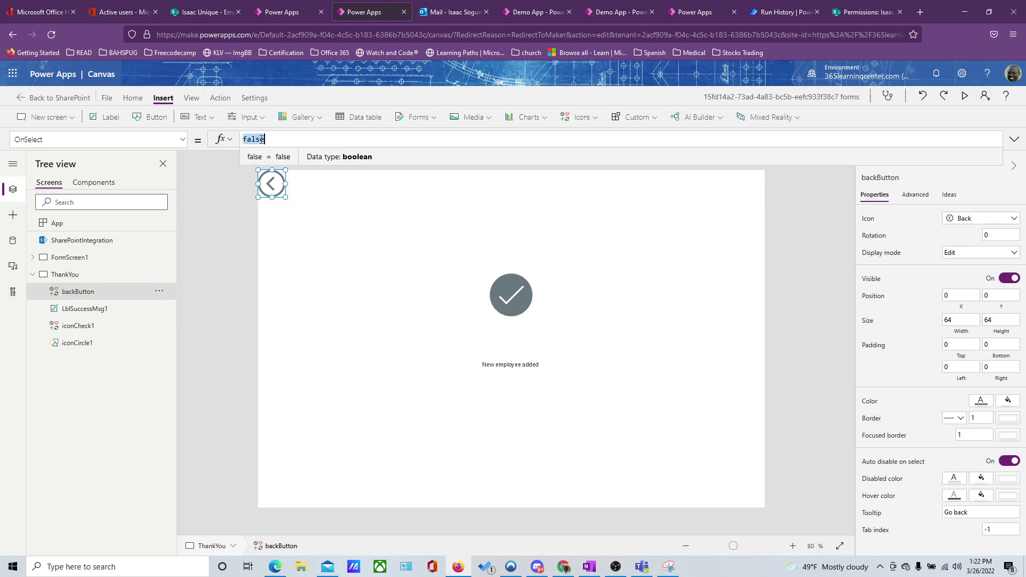
{"action": "type", "text": "Back"}
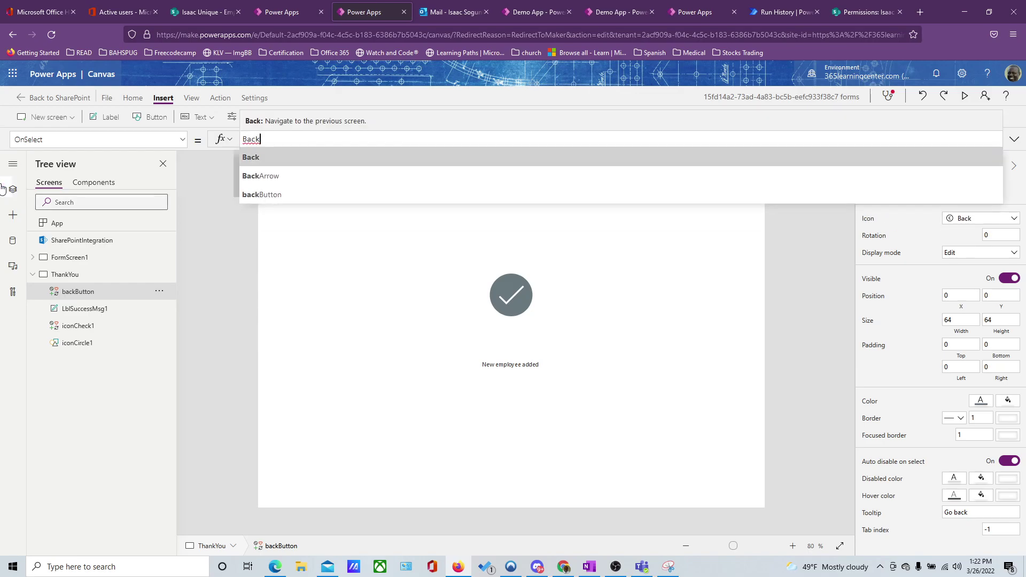
{"action": "type", "text": "()"}
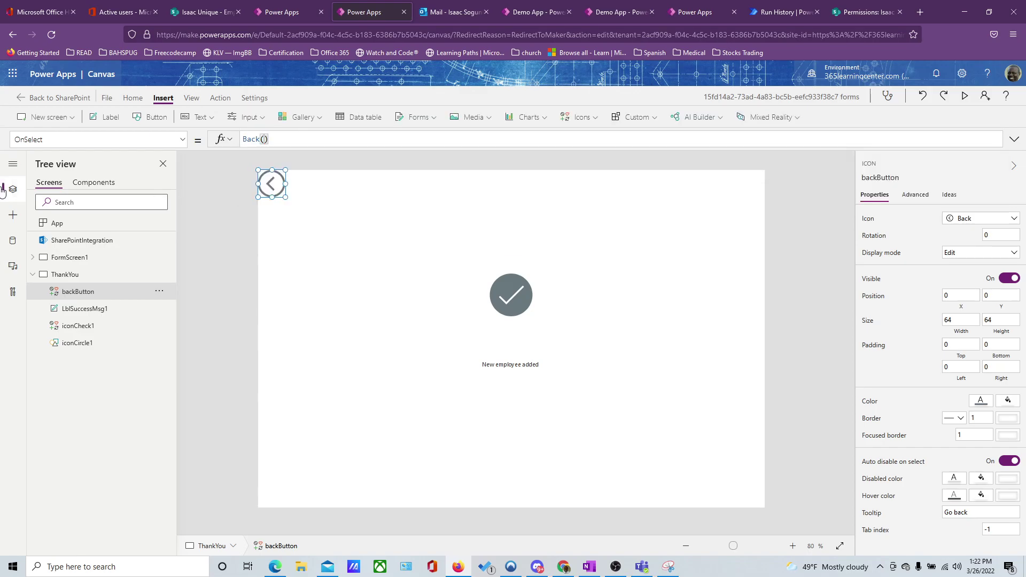
{"action": "key", "text": "BackSpace"}
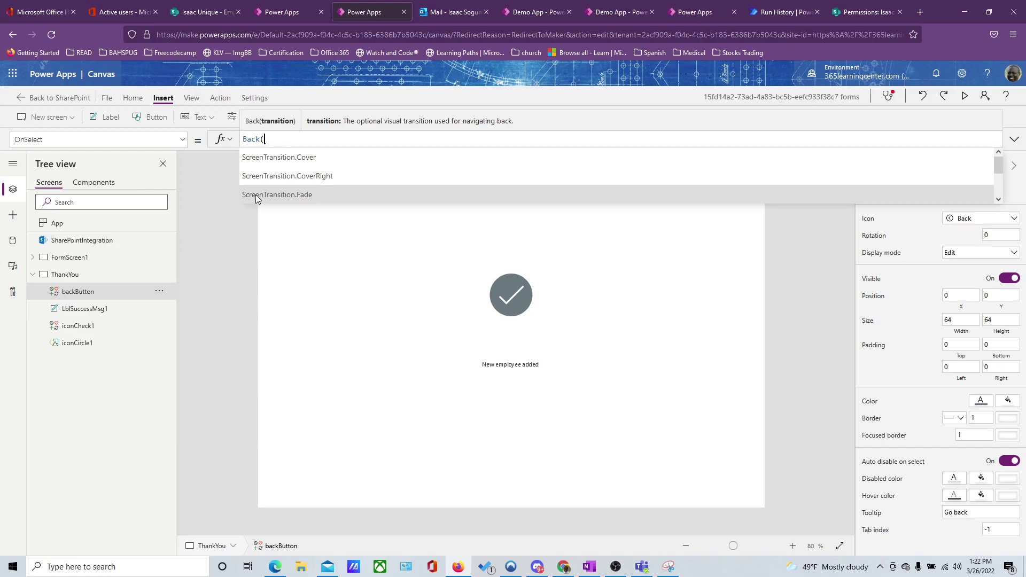
{"action": "left_click", "coordinate": [300, 179]}
{"action": "left_click", "coordinate": [299, 180]}
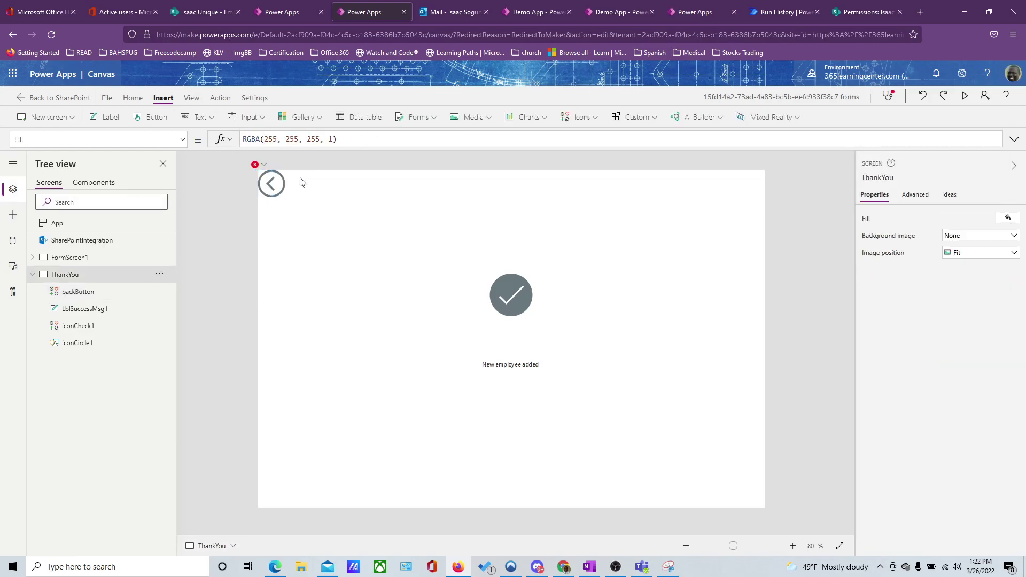
{"action": "left_click", "coordinate": [272, 187]}
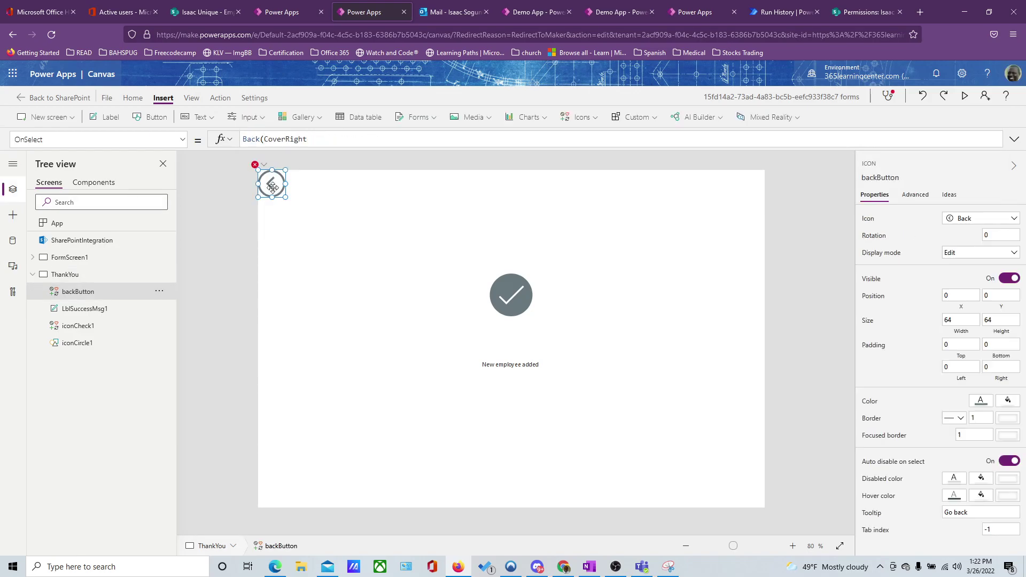
{"action": "left_click", "coordinate": [319, 141]}
{"action": "type", "text": ","}
{"action": "key", "text": "BackSpace"}
{"action": "type", "text": ")"}
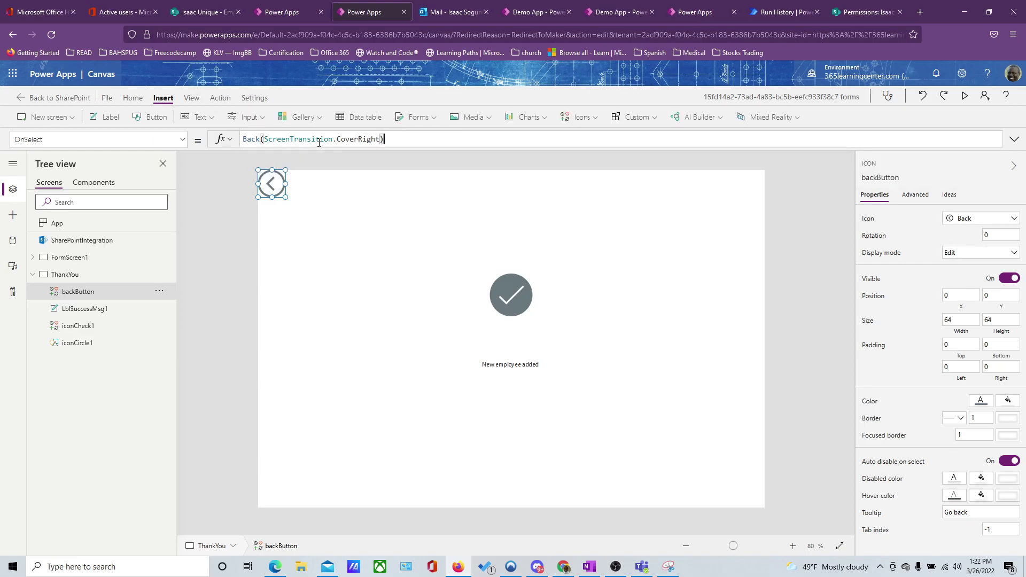
{"action": "left_click", "coordinate": [83, 242]}
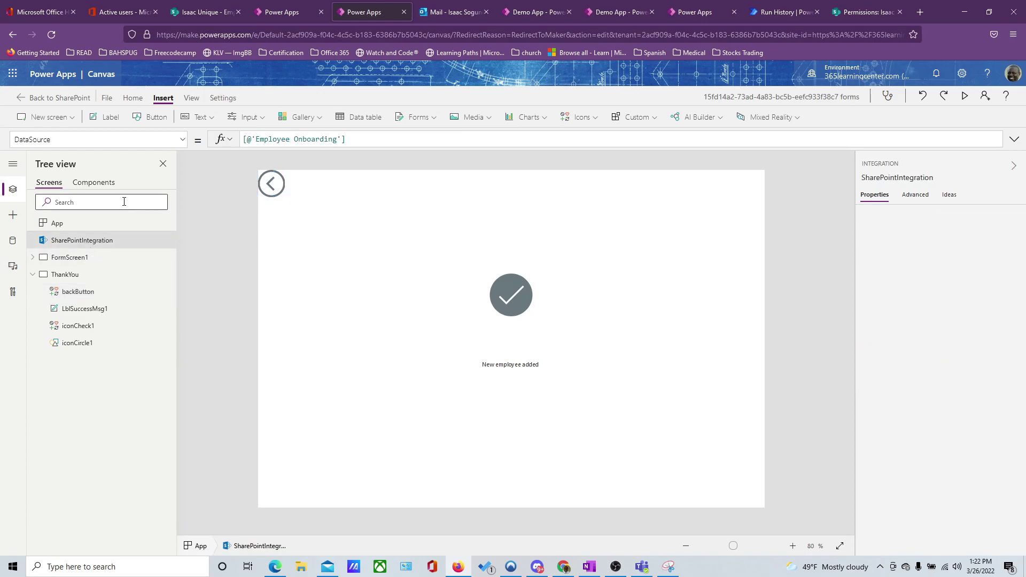
{"action": "left_click", "coordinate": [181, 140]}
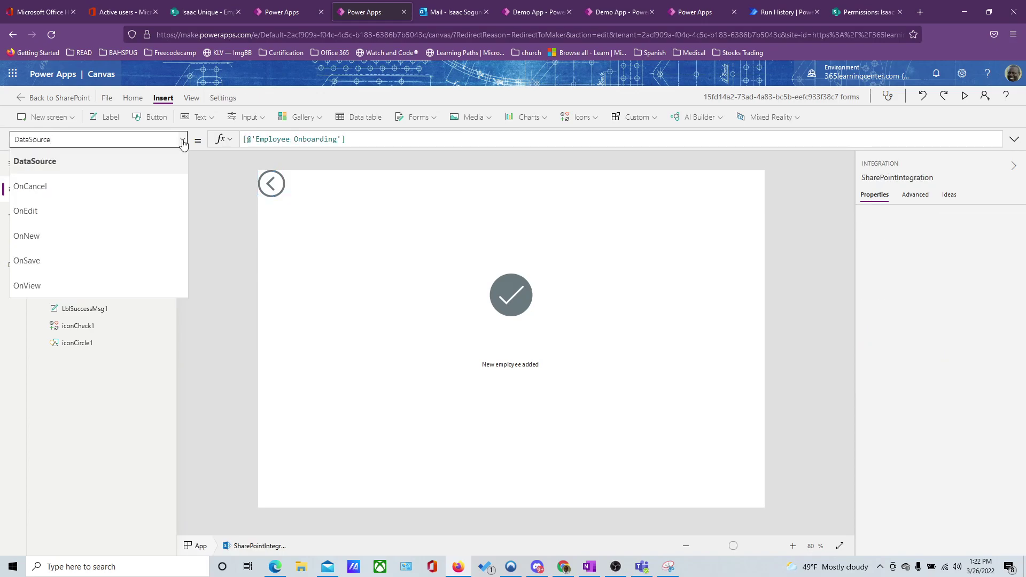
{"action": "left_click", "coordinate": [185, 211]}
{"action": "left_click", "coordinate": [185, 211]}
Append ;Notify("New Employee Added",NotificationType.Success) to the OnSuccess formula of SharePointForm1 on FormScreen1
{"action": "left_click", "coordinate": [35, 258]}
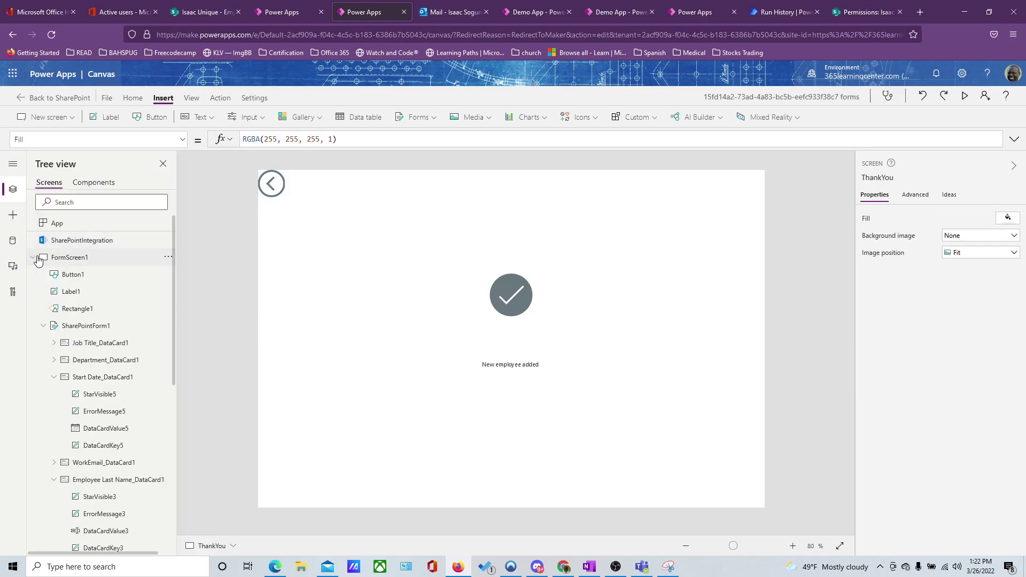
{"action": "left_click", "coordinate": [88, 326]}
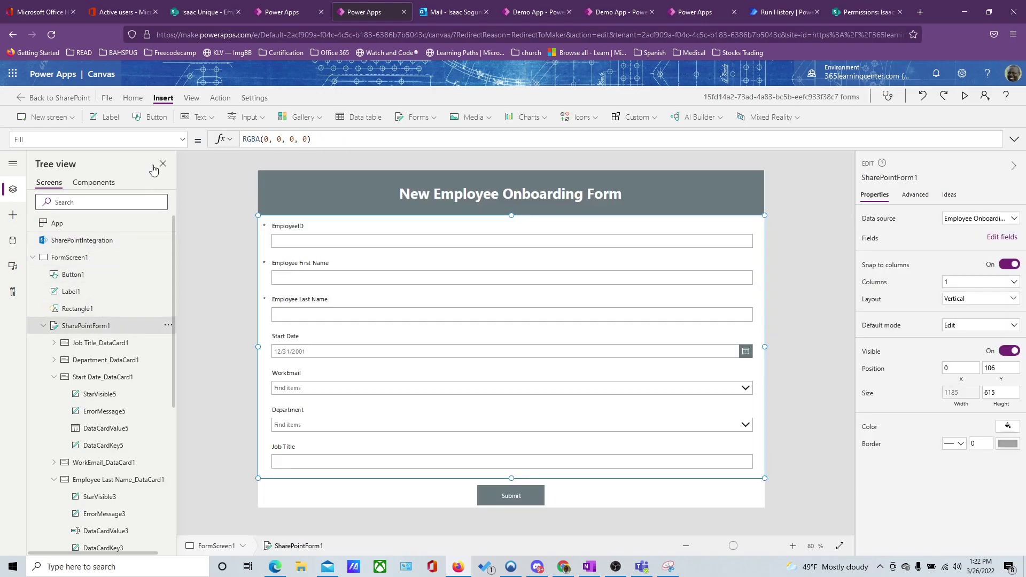
{"action": "left_click", "coordinate": [182, 139]}
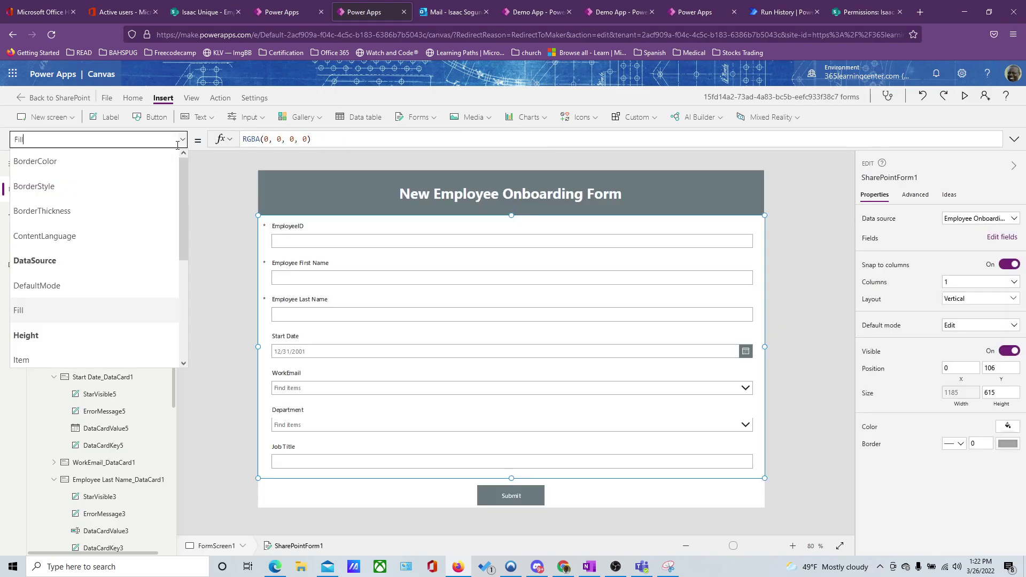
{"action": "scroll", "coordinate": [82, 243], "scroll_direction": "down", "scroll_amount": 3}
{"action": "left_click", "coordinate": [81, 248]}
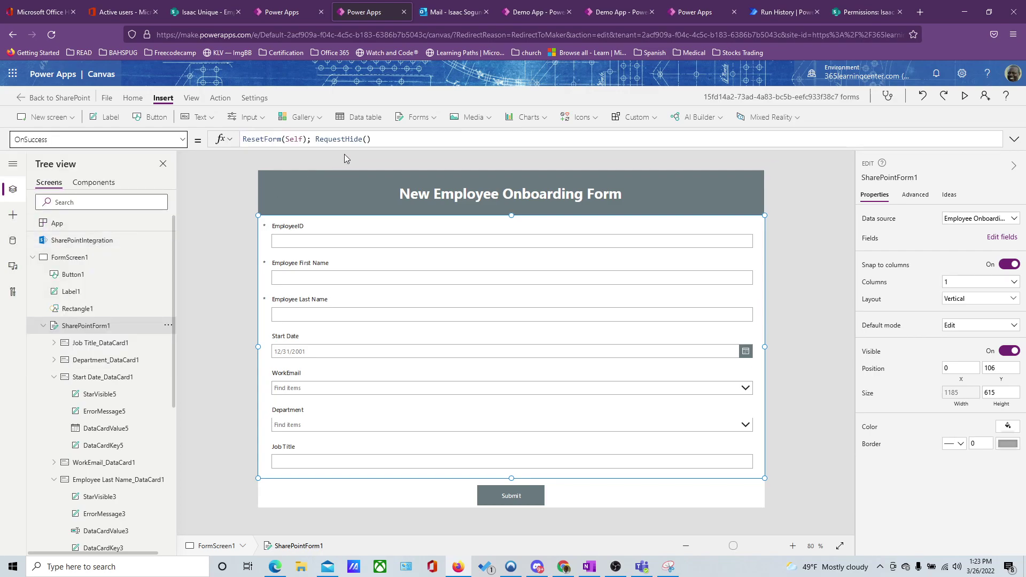
{"action": "left_click", "coordinate": [383, 139]}
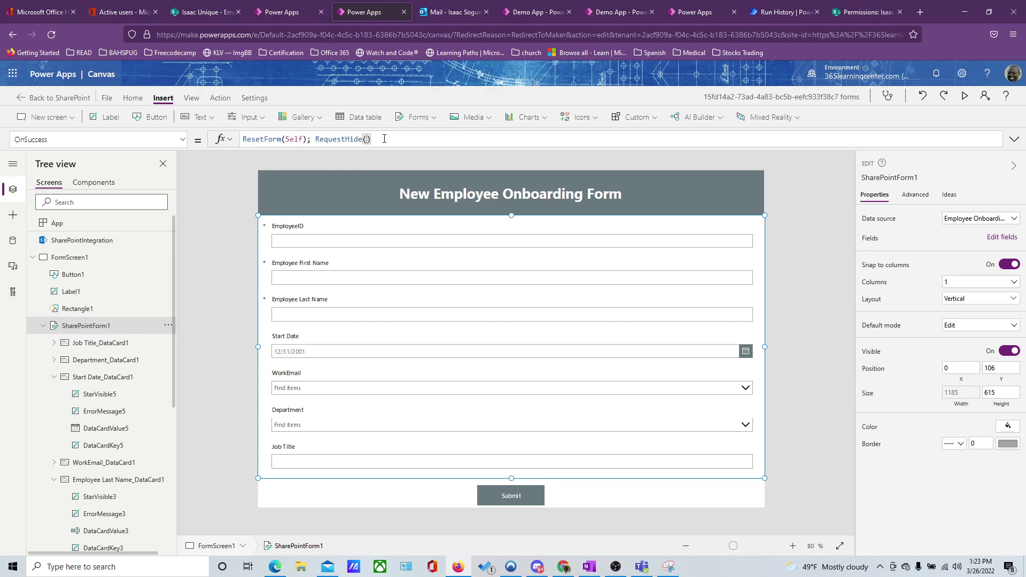
{"action": "type", "text": ";Notify(\""}
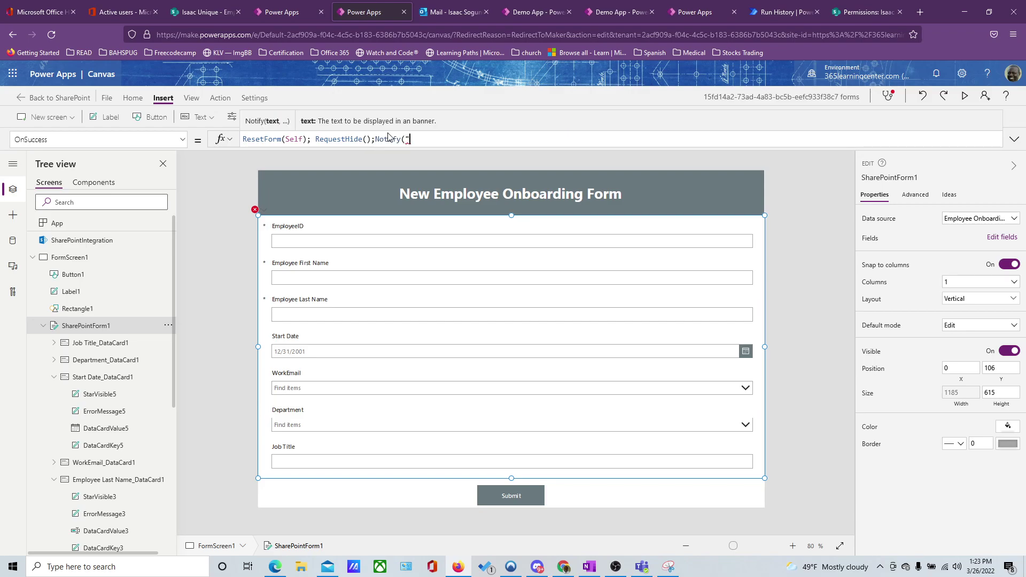
{"action": "type", "text": "New"}
{"action": "type", "text": " Empo"}
{"action": "type", "text": "loyee "}
{"action": "type", "text": "Added\""}
{"action": "type", "text": ","}
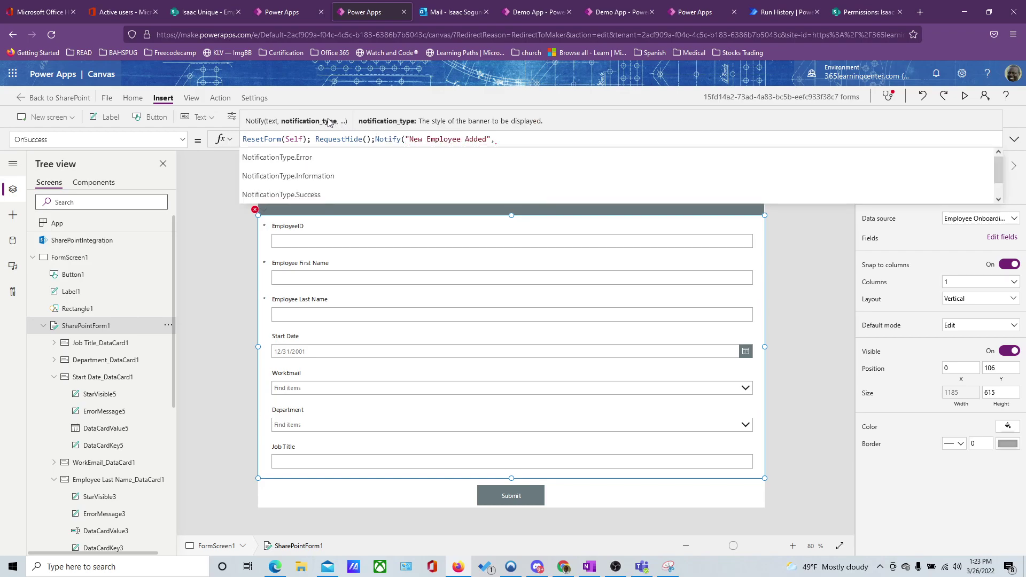
{"action": "left_click", "coordinate": [309, 195]}
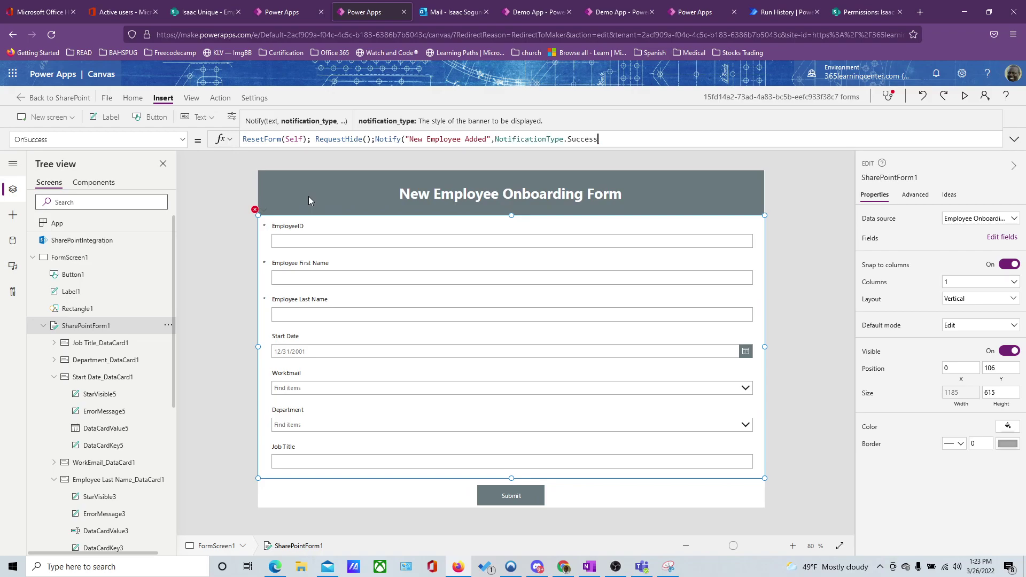
{"action": "type", "text": ")"}
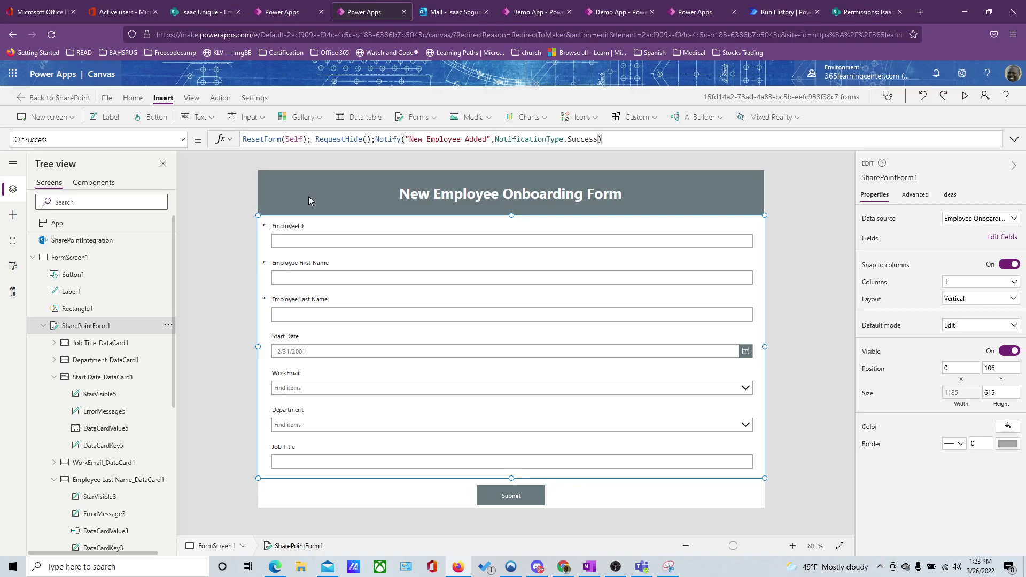
Remove ResetForm(SharePointForm1) from the OnSelect formula of the Submit button on FormScreen1
{"action": "left_click", "coordinate": [516, 504]}
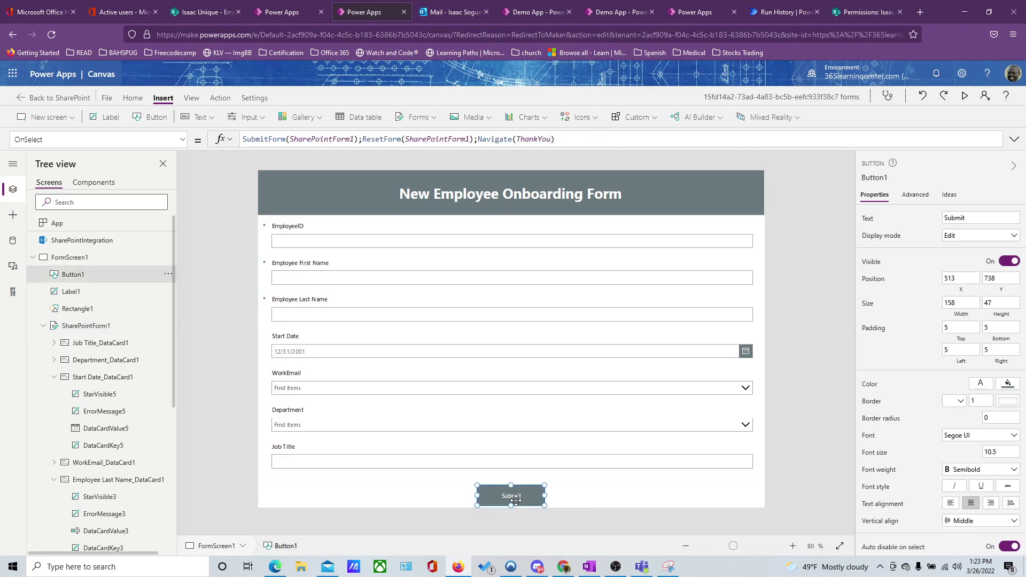
{"action": "left_click_drag", "start_coordinate": [473, 139], "coordinate": [358, 139]}
{"action": "key", "text": "Delete"}
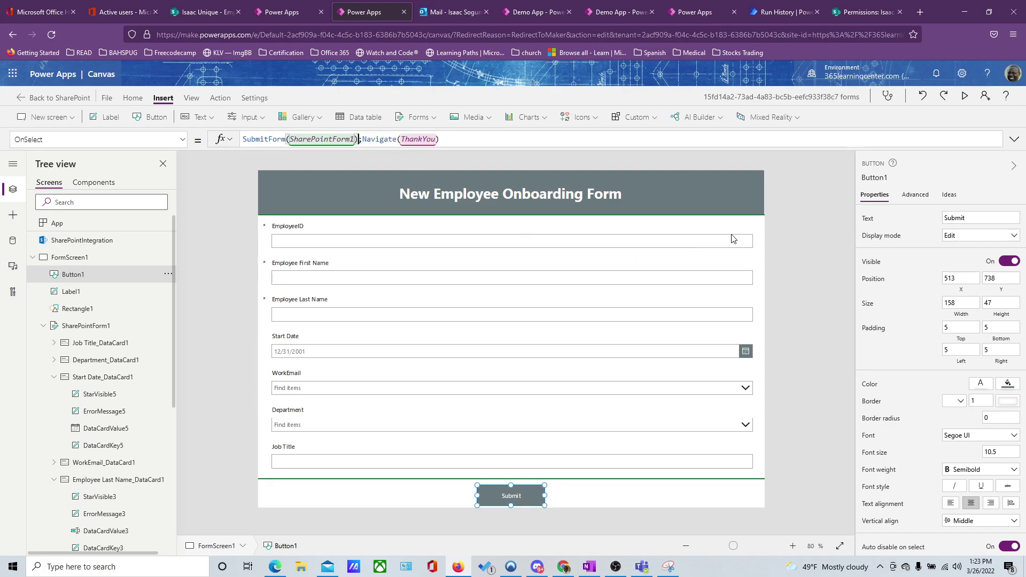
{"action": "left_click", "coordinate": [761, 239]}
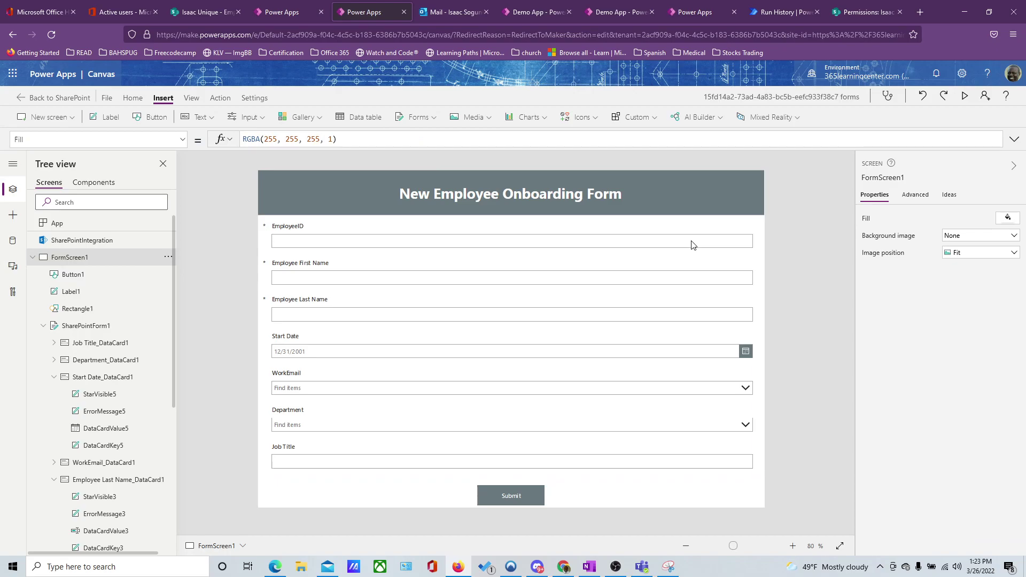
Preview the app and fill in the employee ID, first name and last name in the onboarding form
{"action": "left_click", "coordinate": [964, 95]}
{"action": "left_click", "coordinate": [345, 188]}
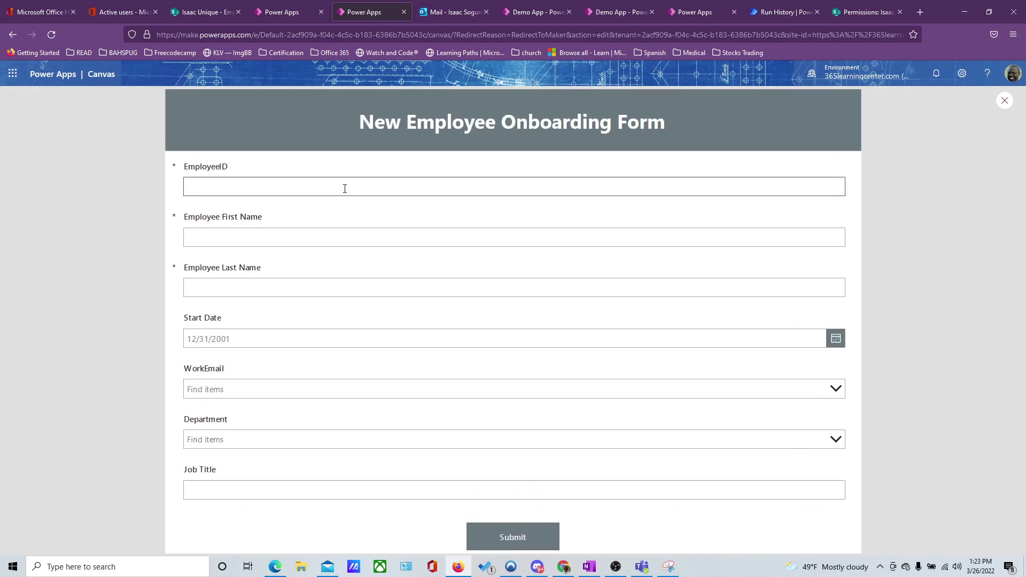
{"action": "type", "text": "7890"}
{"action": "type", "text": "tyhy"}
{"action": "type", "text": "Peter"}
{"action": "key", "text": "Tab"}
{"action": "left_click", "coordinate": [318, 280]}
{"action": "type", "text": "Parker"}
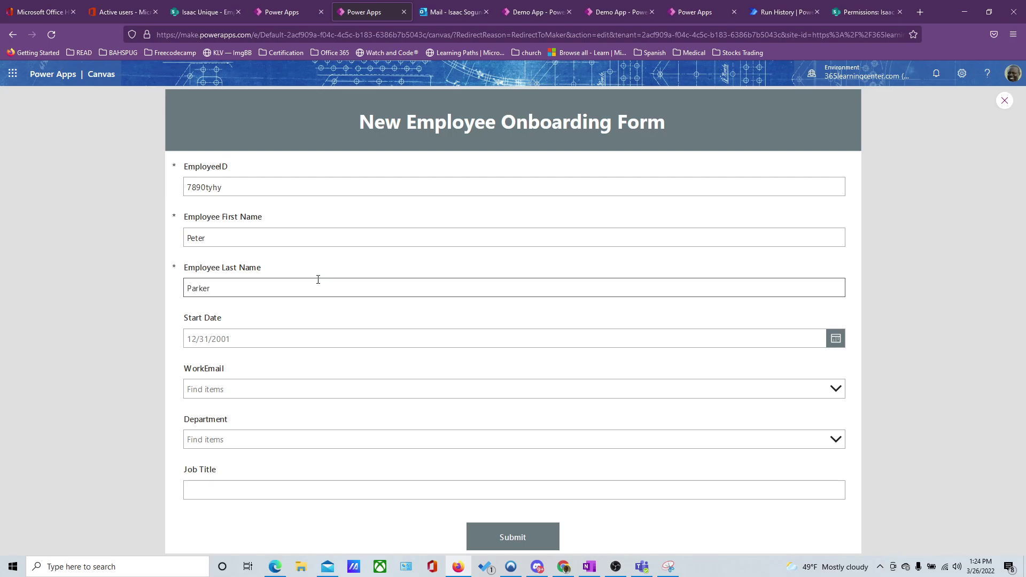
Set the Start Date to 3/15/2022 in the previewed onboarding form
{"action": "left_click", "coordinate": [835, 341]}
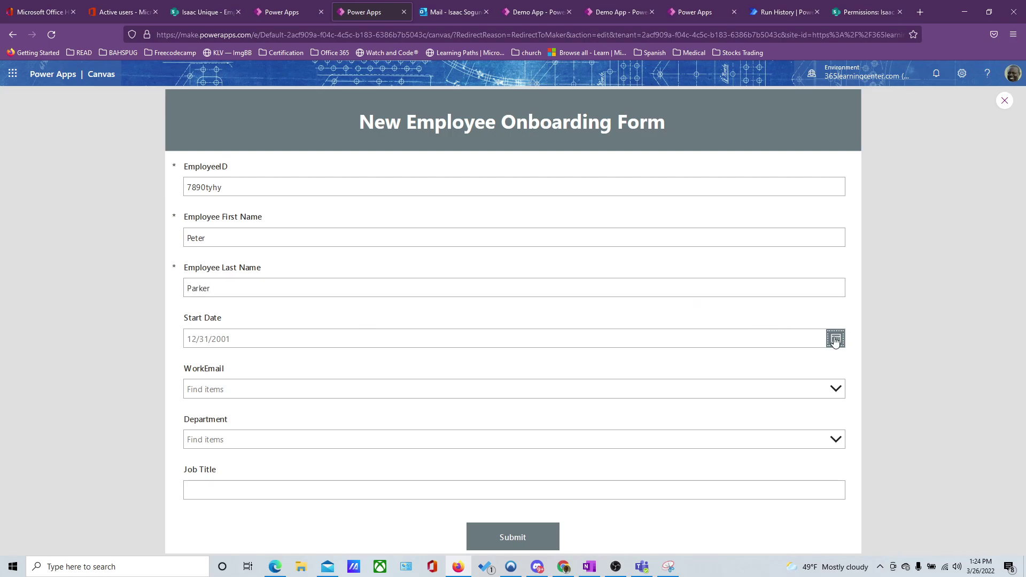
{"action": "left_click", "coordinate": [258, 453]}
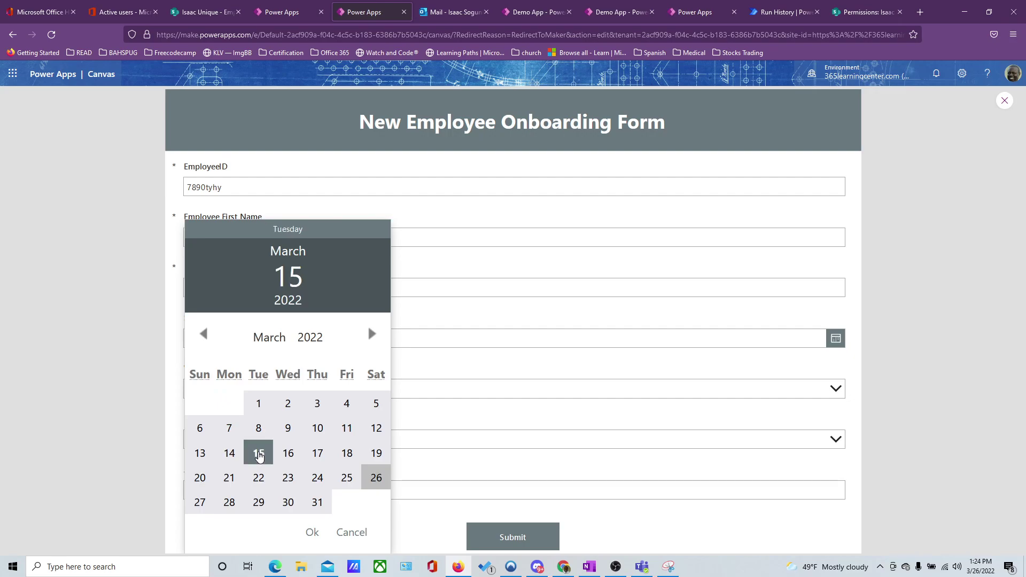
{"action": "left_click", "coordinate": [313, 533]}
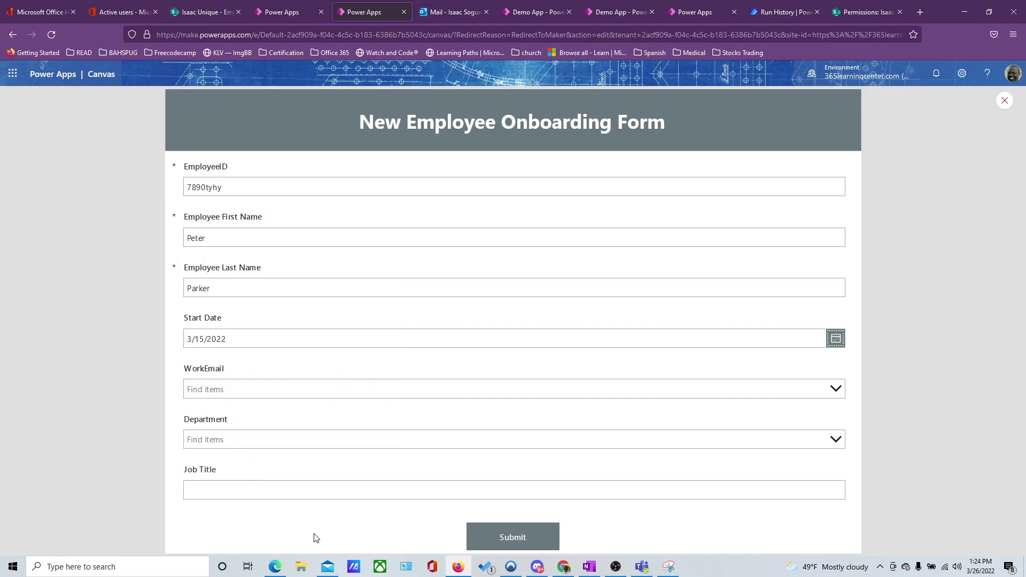
Submit the test entry, return from the ThankYou screen with its back button, and close the notification and preview
{"action": "left_click", "coordinate": [512, 537]}
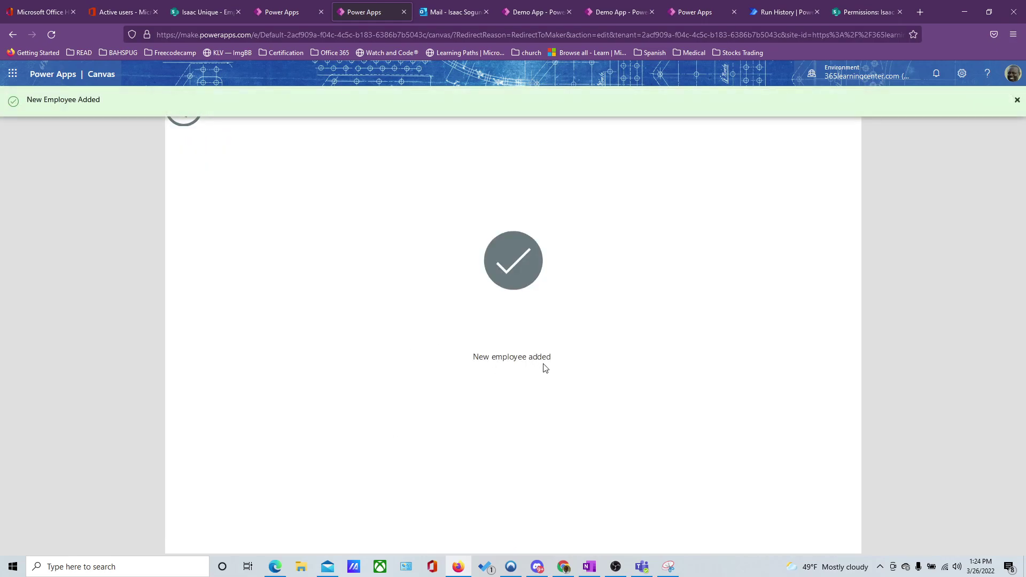
{"action": "left_click", "coordinate": [184, 126]}
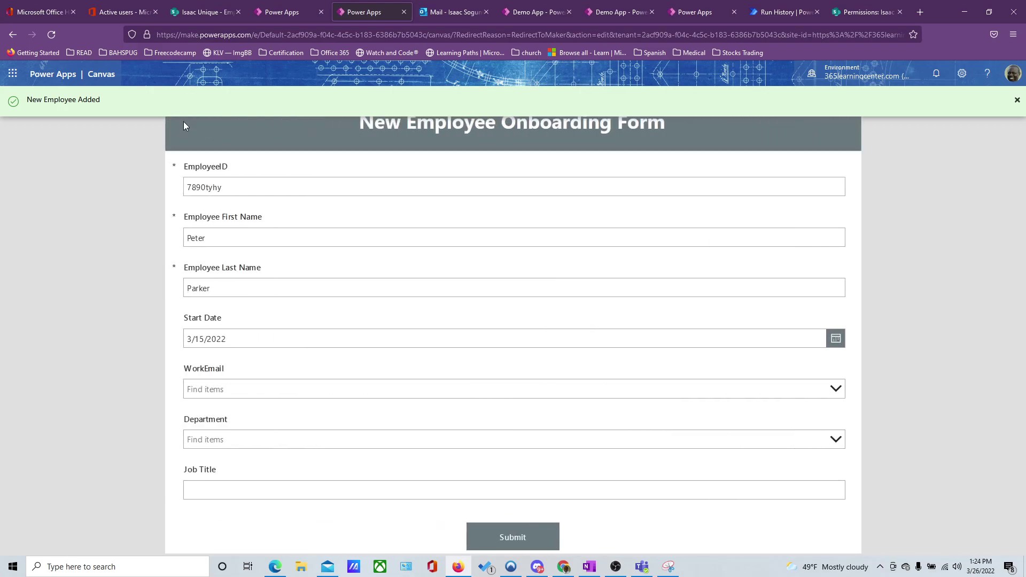
{"action": "left_click", "coordinate": [1016, 101]}
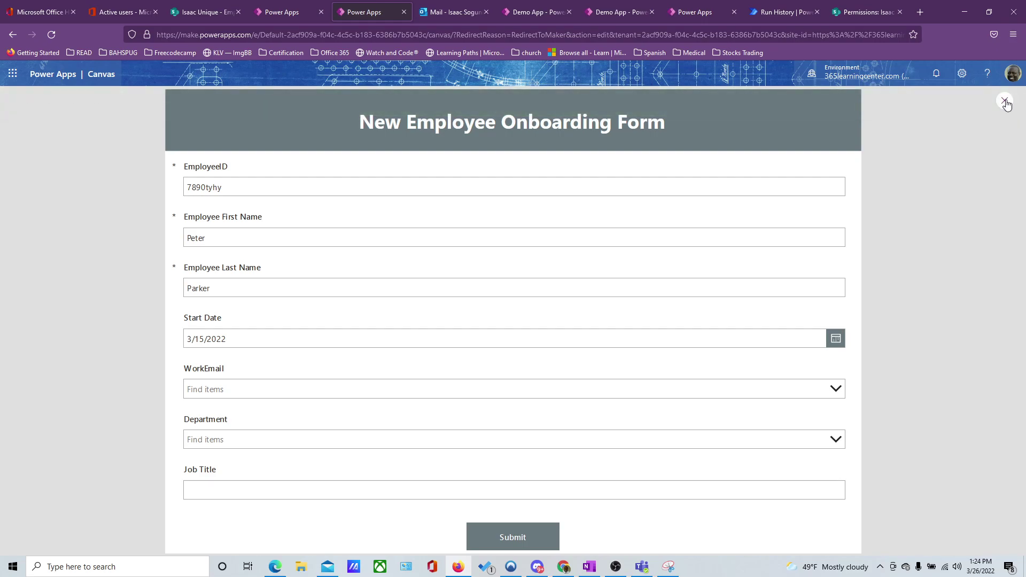
{"action": "left_click", "coordinate": [1005, 103]}
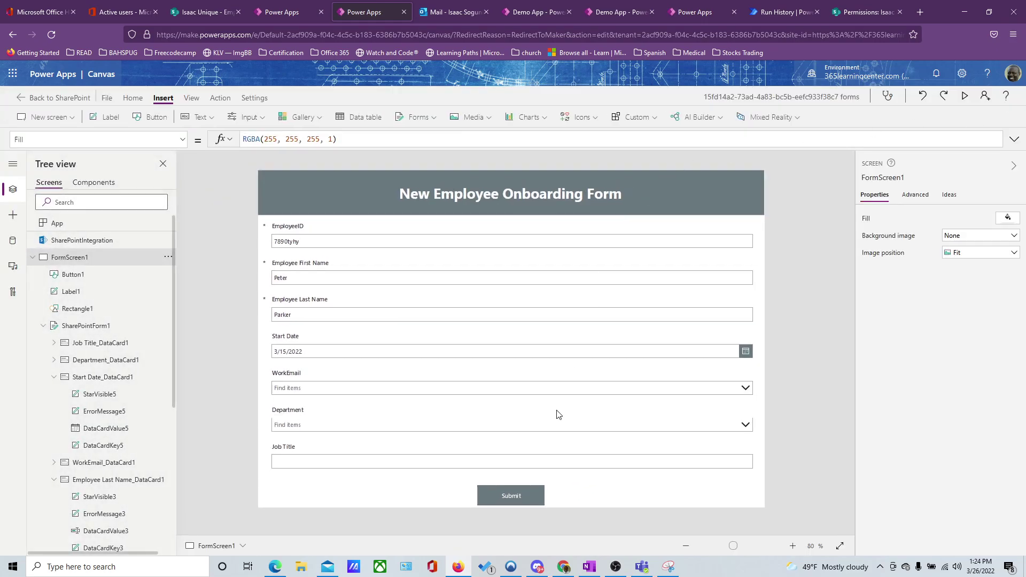
Insert ResetForm(SharePointForm1); before Navigate(ThankYou) in the Submit button's OnSelect formula
{"action": "left_click", "coordinate": [523, 490]}
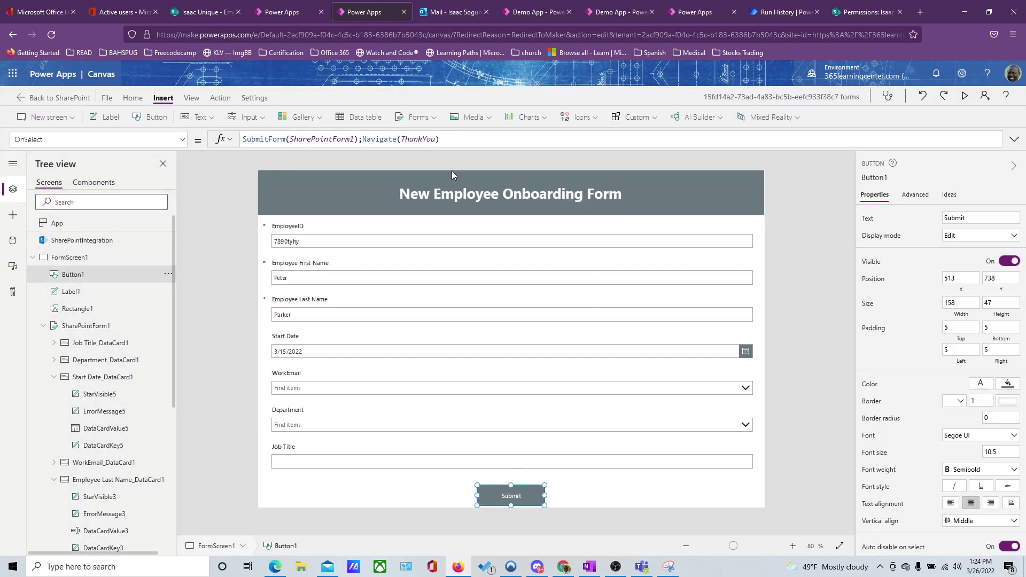
{"action": "left_click", "coordinate": [452, 138]}
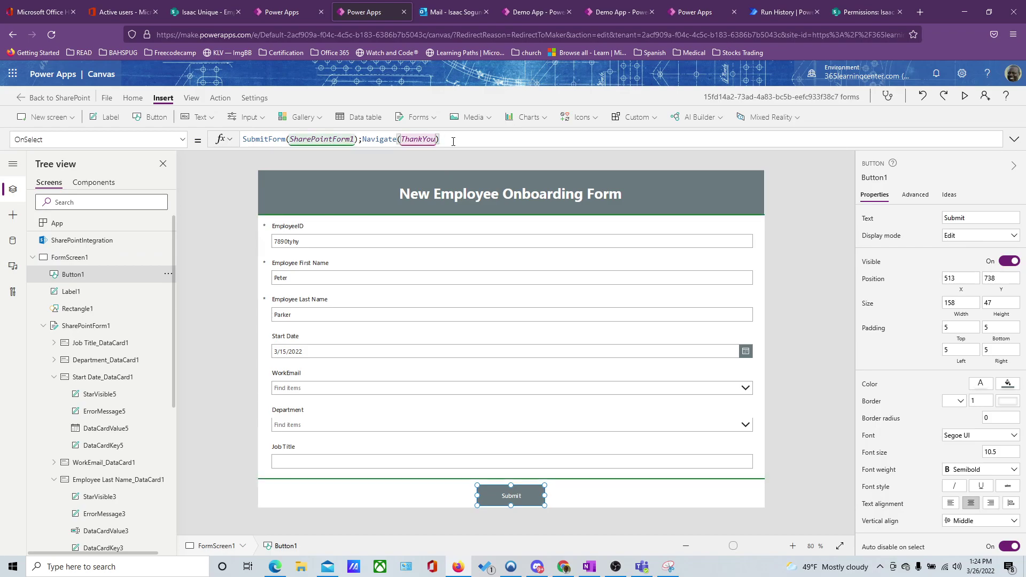
{"action": "left_click", "coordinate": [362, 139]}
{"action": "type", "text": "Reset"}
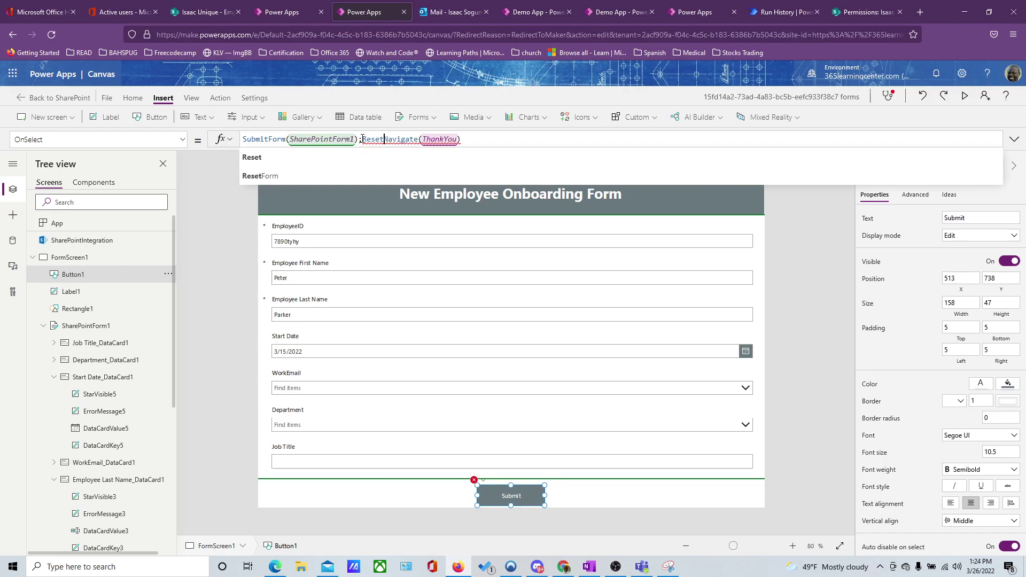
{"action": "left_click", "coordinate": [337, 179]}
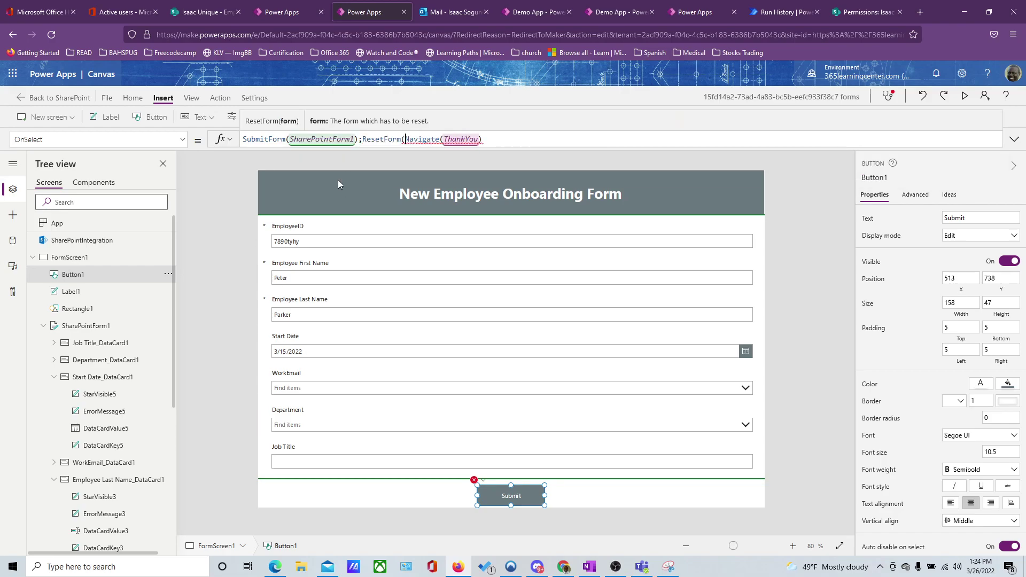
{"action": "type", "text": "SharePoint"}
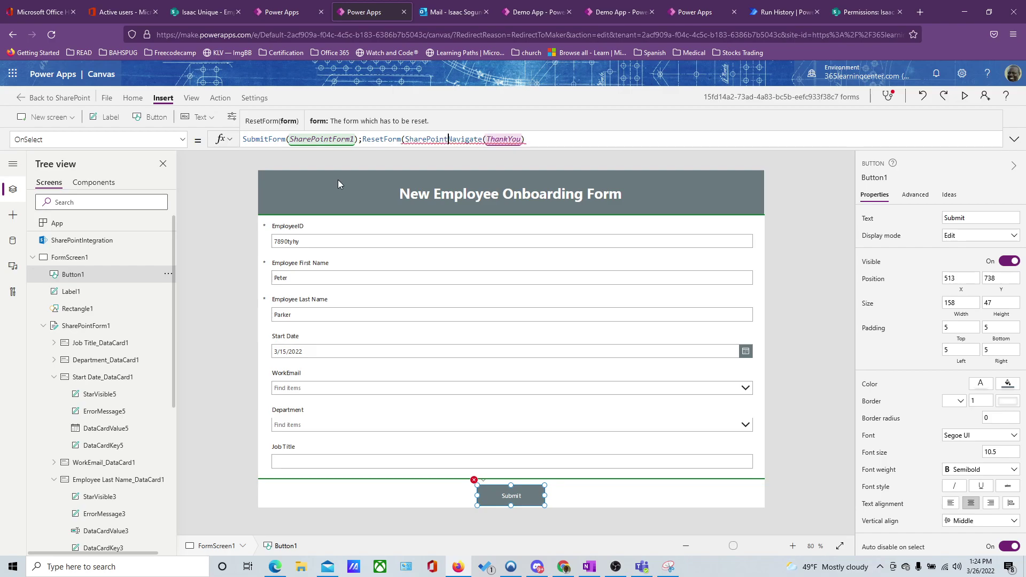
{"action": "type", "text": "Form1"}
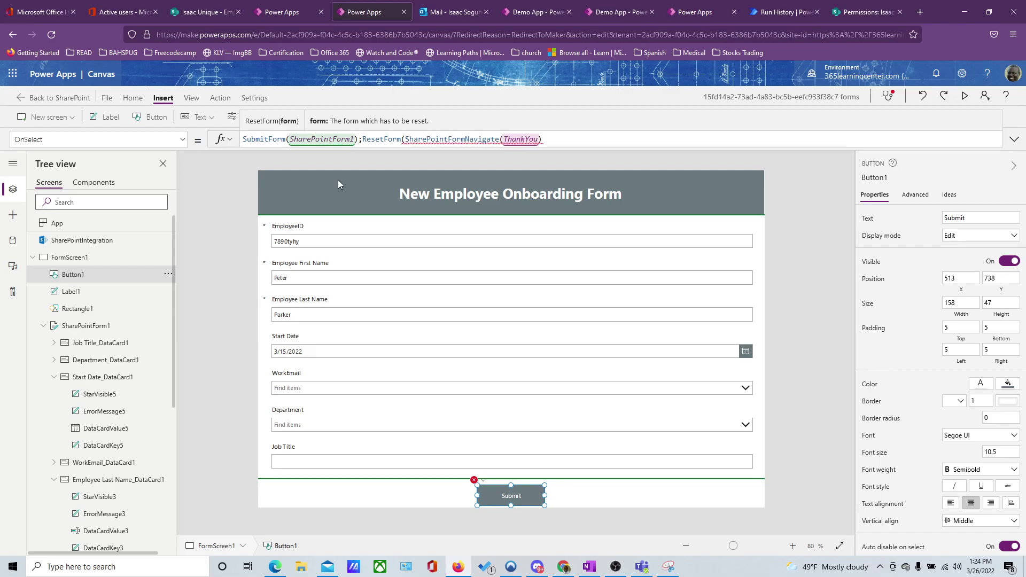
{"action": "type", "text": ");"}
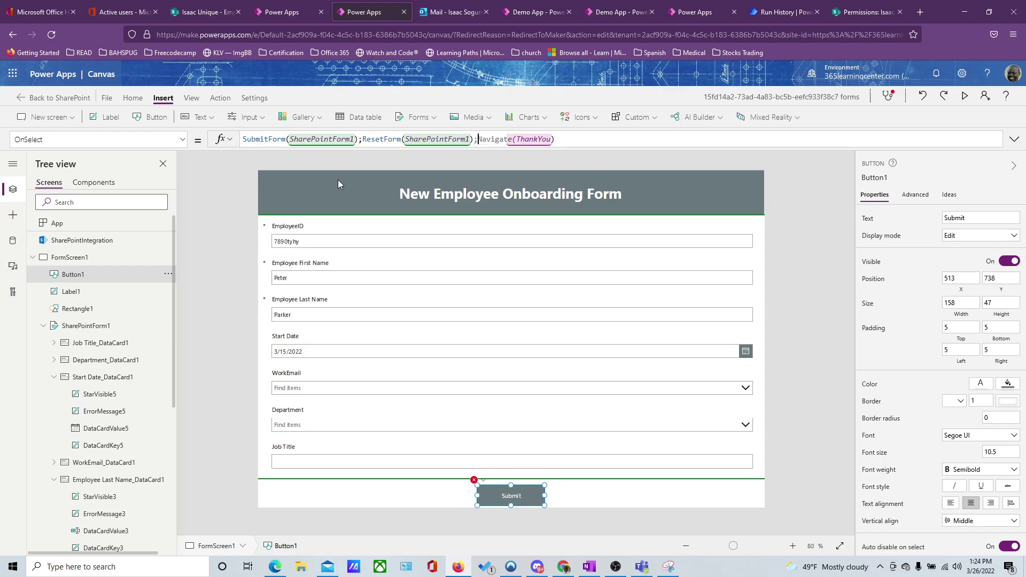
{"action": "left_click", "coordinate": [807, 202]}
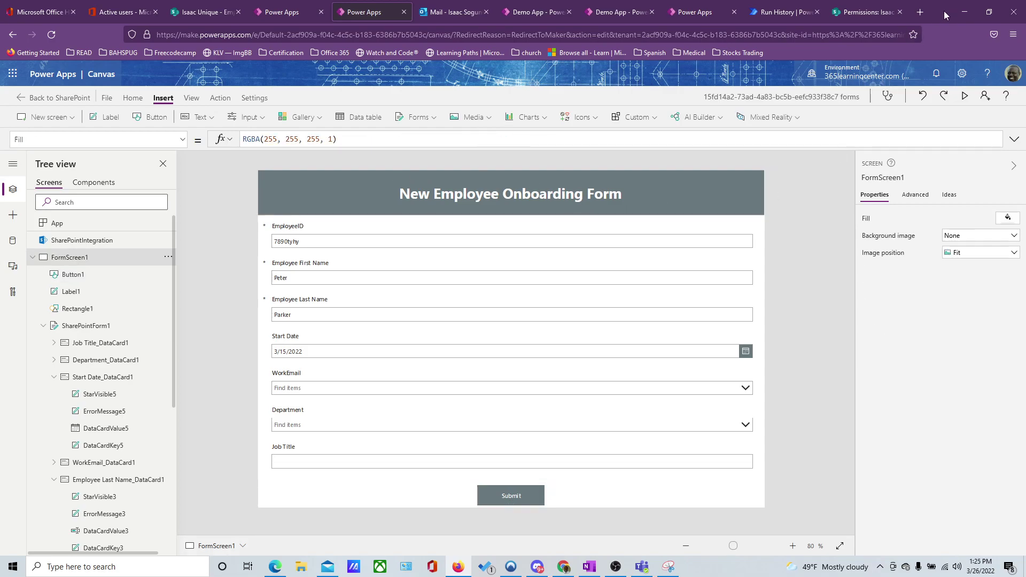
Preview the form again, append 23 to the employee ID, and replace the employee's first and last names
{"action": "left_click", "coordinate": [965, 96]}
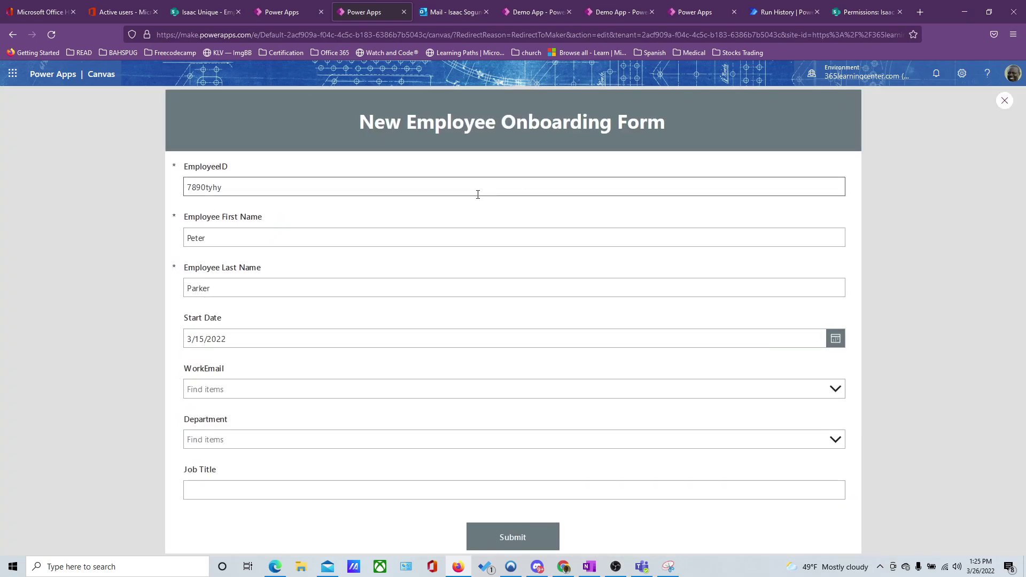
{"action": "type", "text": "23"}
{"action": "double_click", "coordinate": [283, 240]}
{"action": "type", "text": "Bruce"}
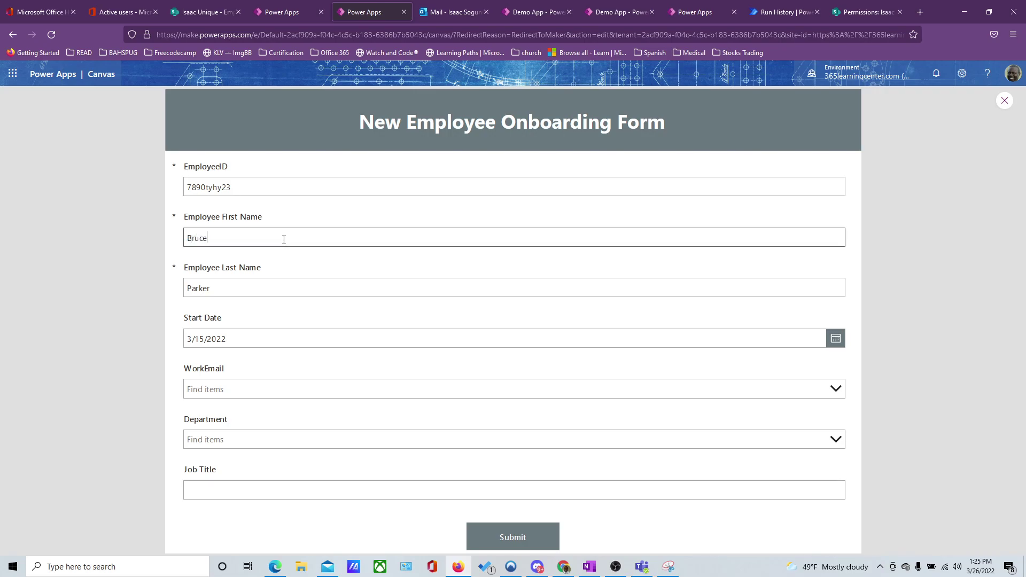
{"action": "key", "text": "Tab"}
{"action": "type", "text": "Banner"}
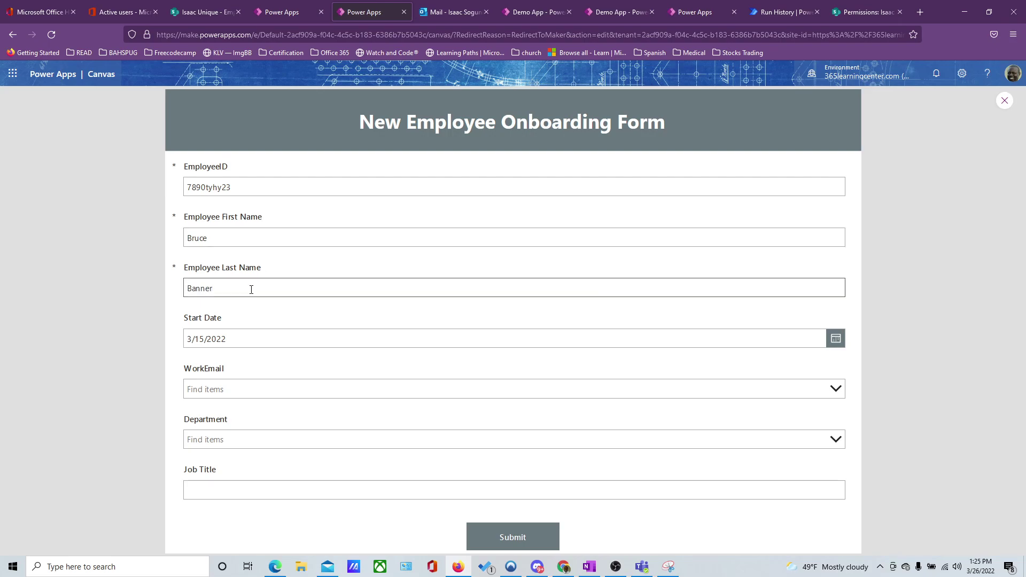
Submit the edited test entry, go back from the ThankYou screen to the form, and close the preview
{"action": "left_click", "coordinate": [519, 533]}
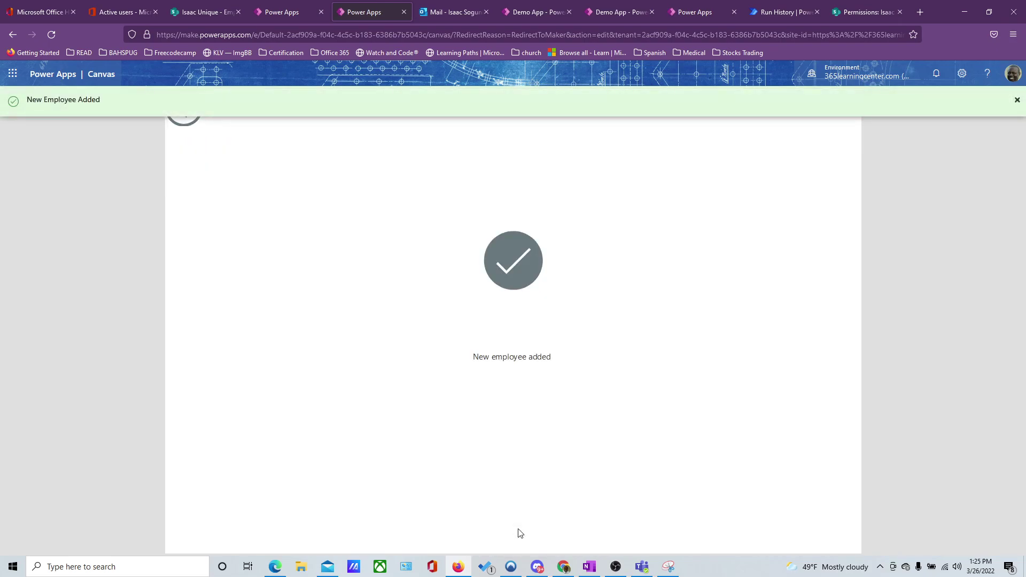
{"action": "left_click", "coordinate": [195, 124]}
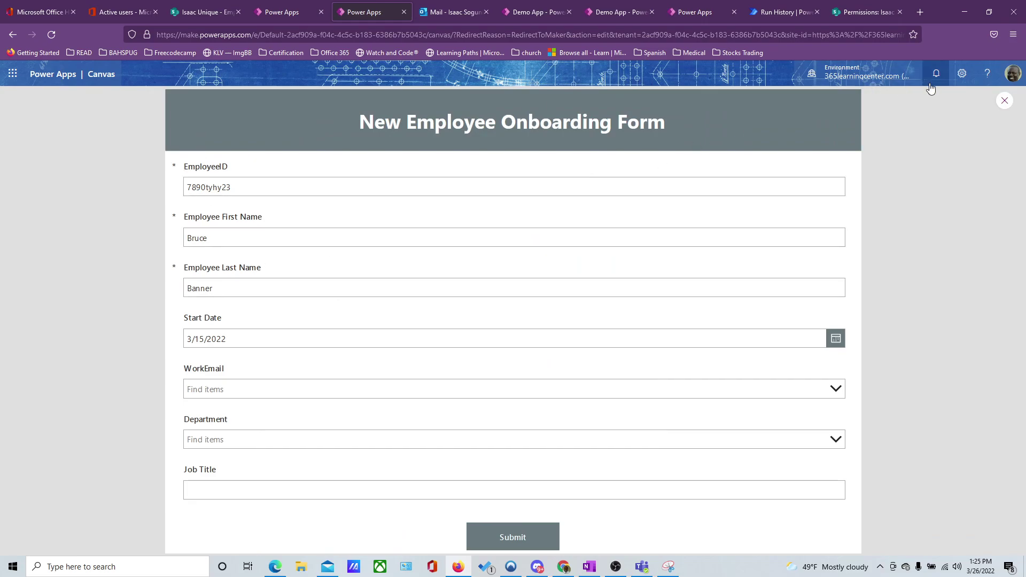
{"action": "left_click", "coordinate": [1004, 102]}
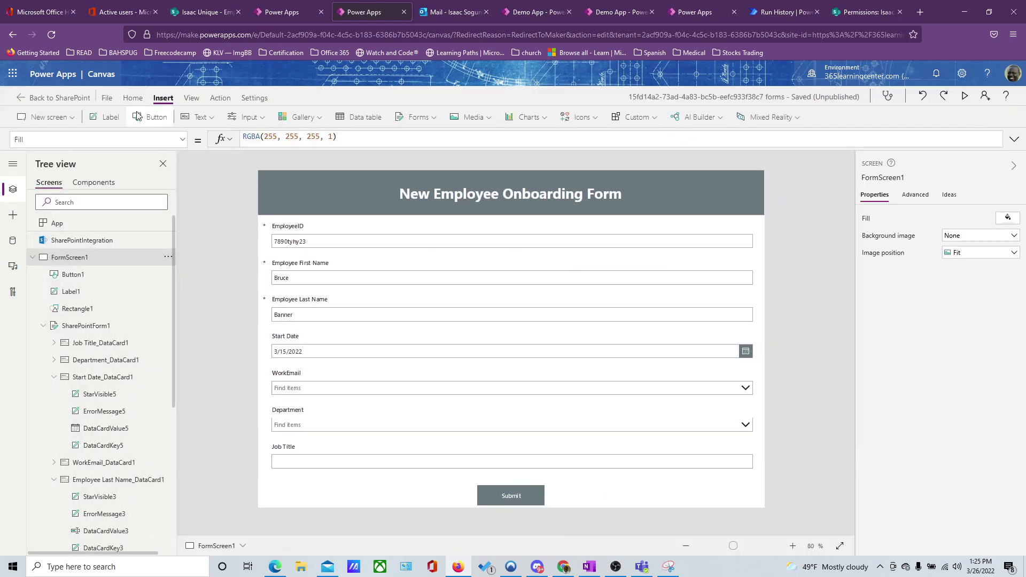
Save the customized form and publish it to SharePoint
{"action": "left_click", "coordinate": [108, 98]}
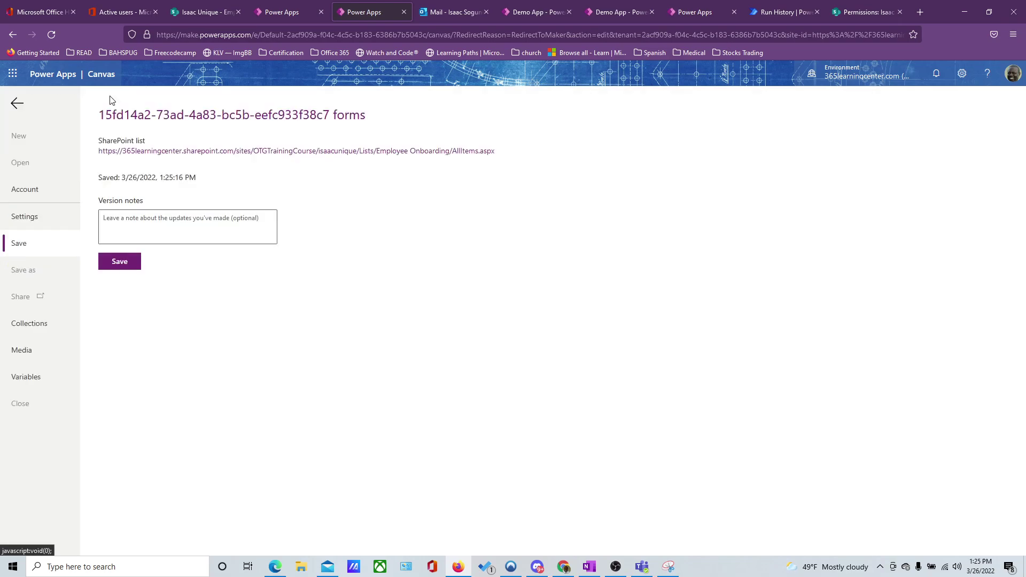
{"action": "left_click", "coordinate": [127, 269]}
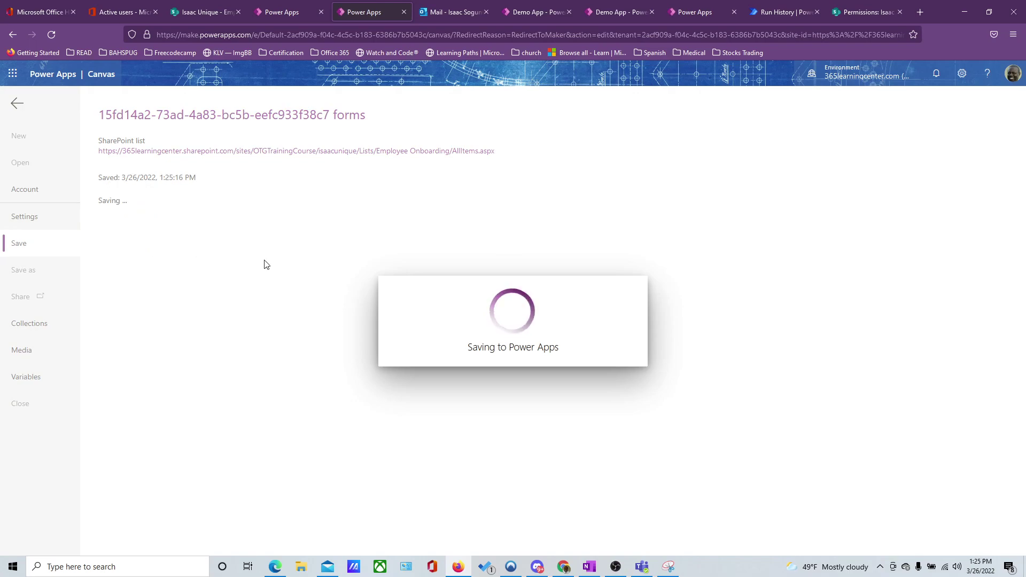
{"action": "left_click", "coordinate": [135, 255]}
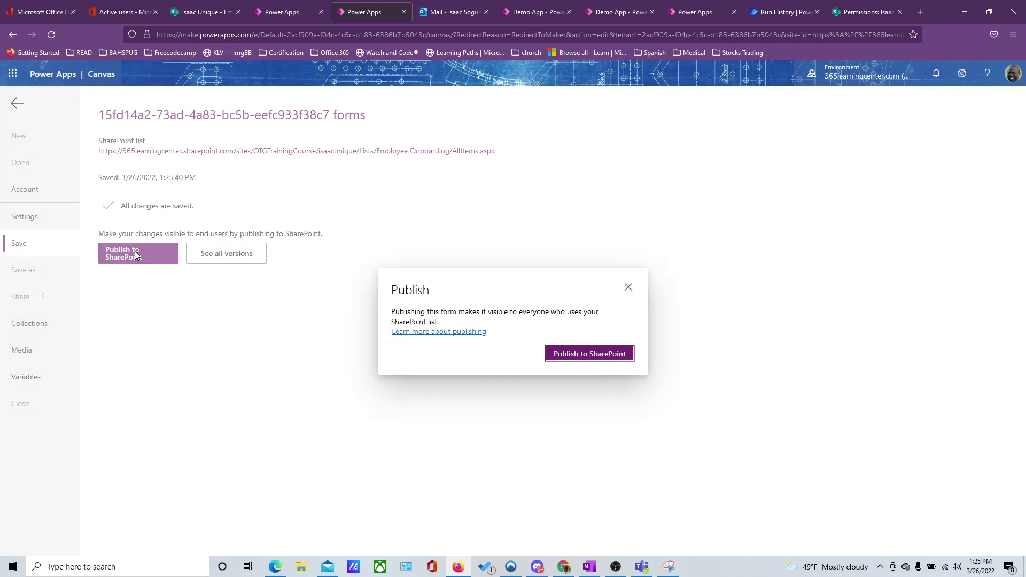
{"action": "left_click", "coordinate": [595, 357]}
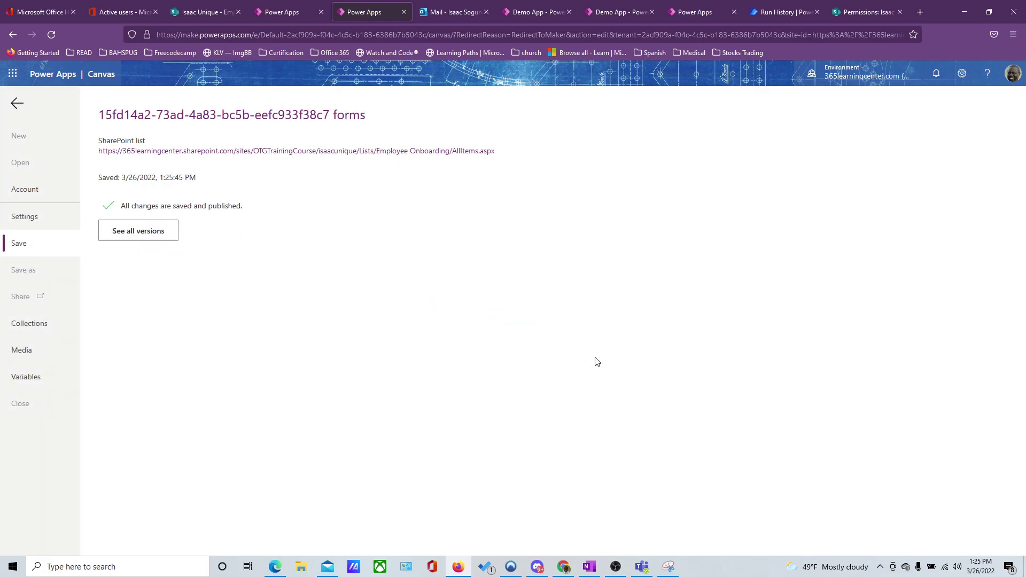
Open the linked Employee Onboarding list to check its new-item form, and reload the list in a duplicate tab
{"action": "left_click", "coordinate": [245, 154]}
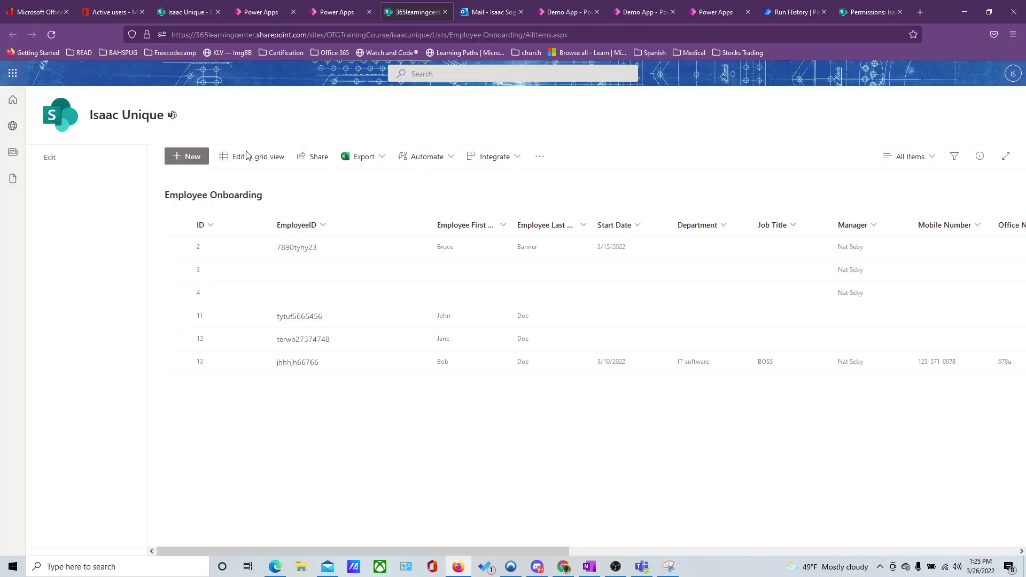
{"action": "left_click", "coordinate": [188, 161]}
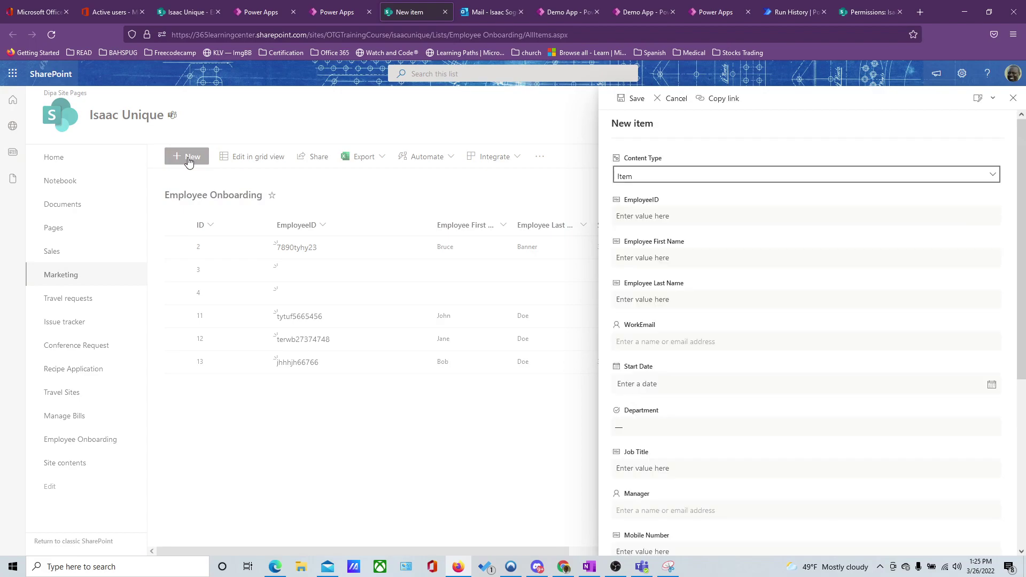
{"action": "middle_click", "coordinate": [53, 33]}
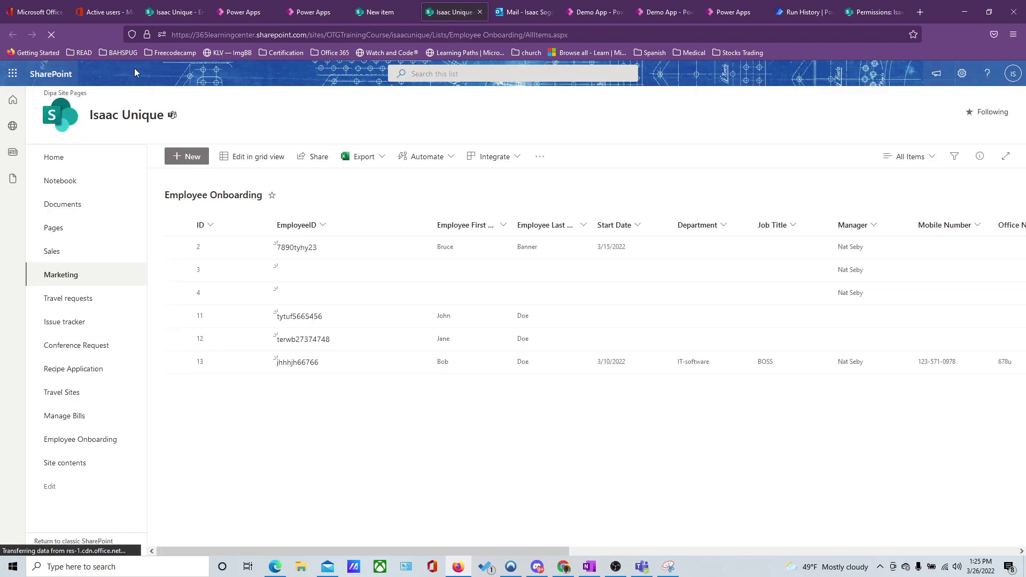
Start a new Employee Onboarding item and enter the employee ID and the employee's first and last names
{"action": "left_click", "coordinate": [187, 158]}
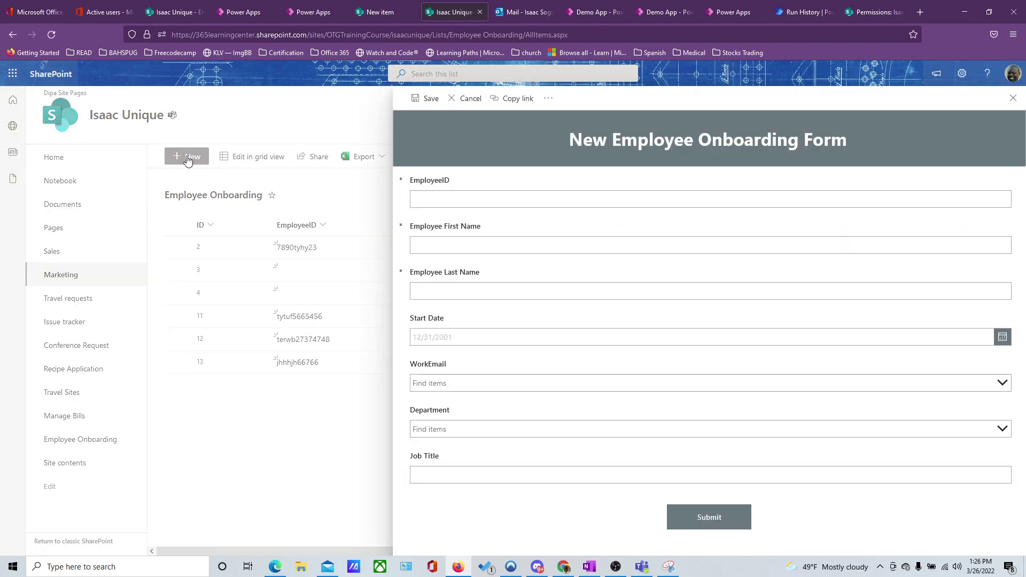
{"action": "left_click", "coordinate": [609, 196]}
{"action": "type", "text": "vb2y22"}
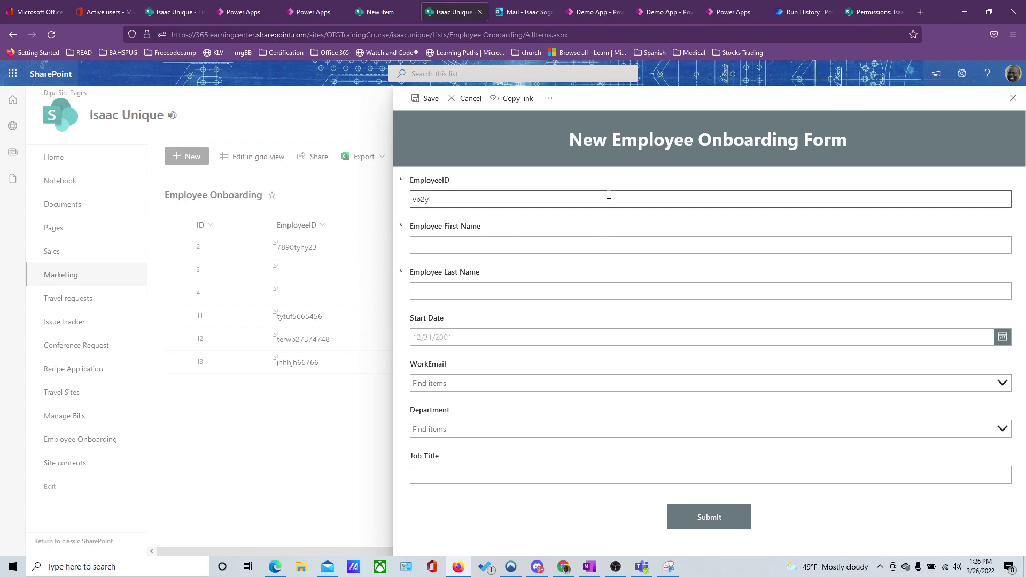
{"action": "left_click", "coordinate": [563, 242]}
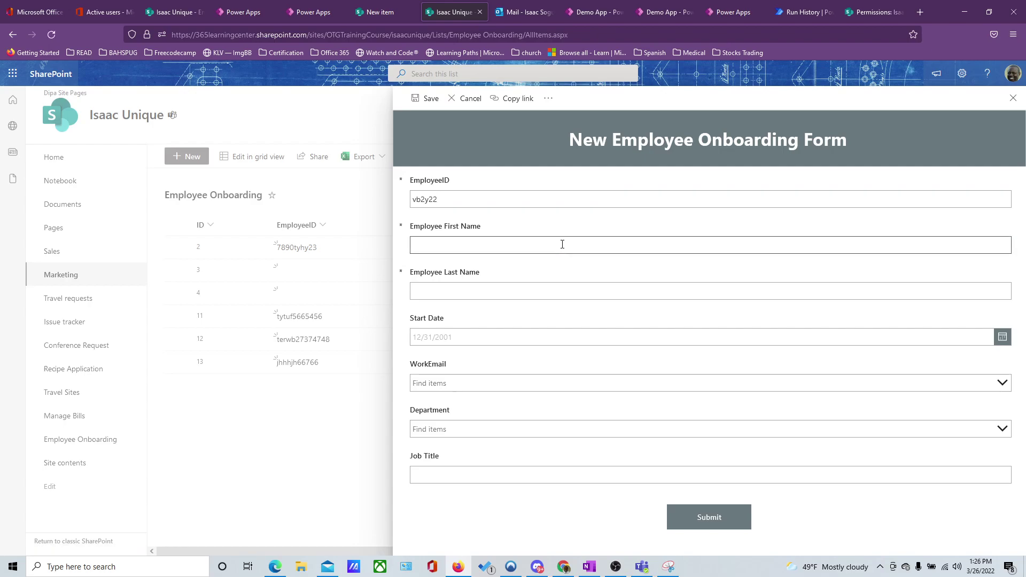
{"action": "type", "text": "Wonder"}
{"action": "type", "text": "Woman"}
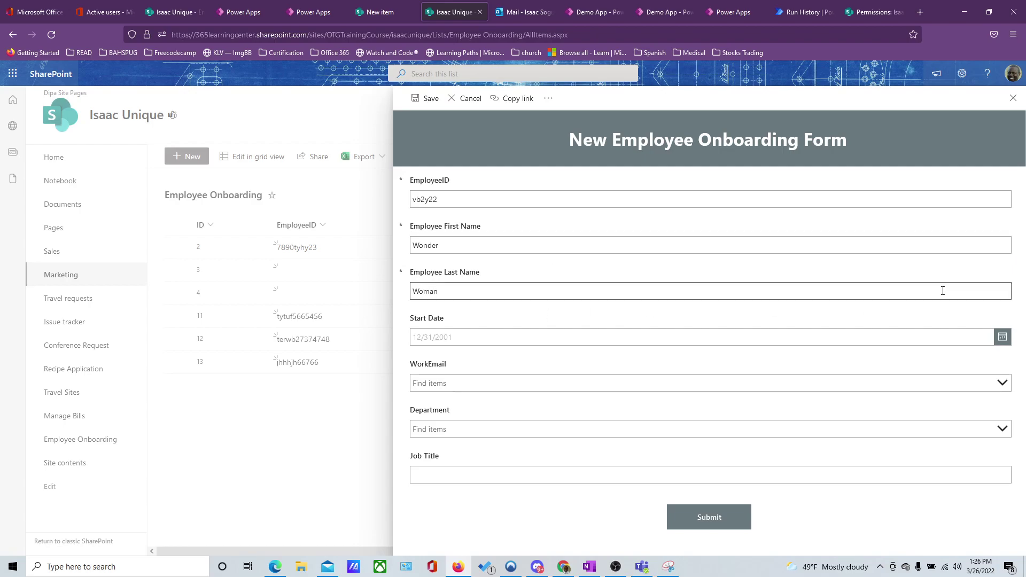
Set the new employee's start date to 3/14/2022 and submit the onboarding form
{"action": "left_click", "coordinate": [1002, 337]}
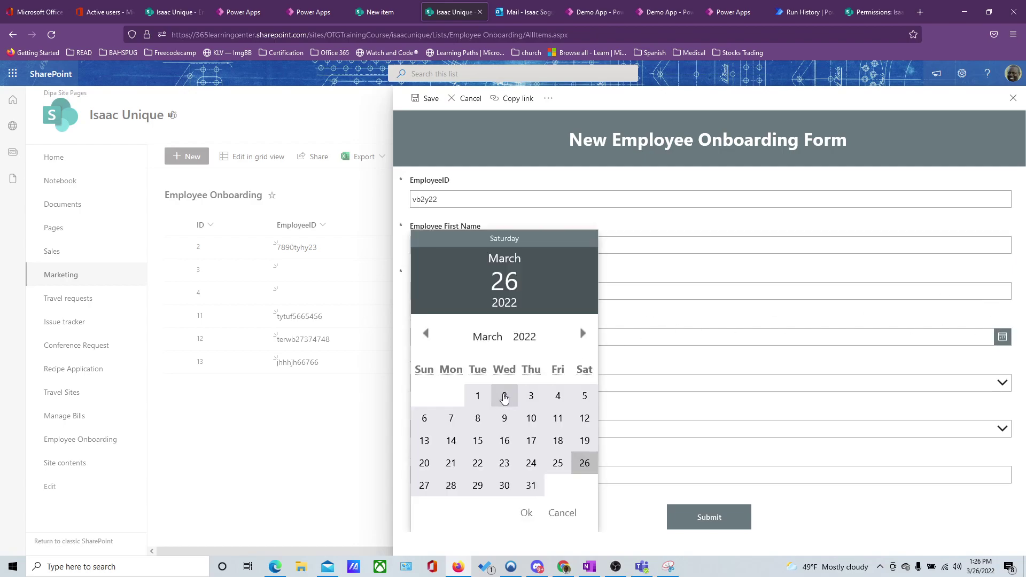
{"action": "left_click", "coordinate": [452, 442]}
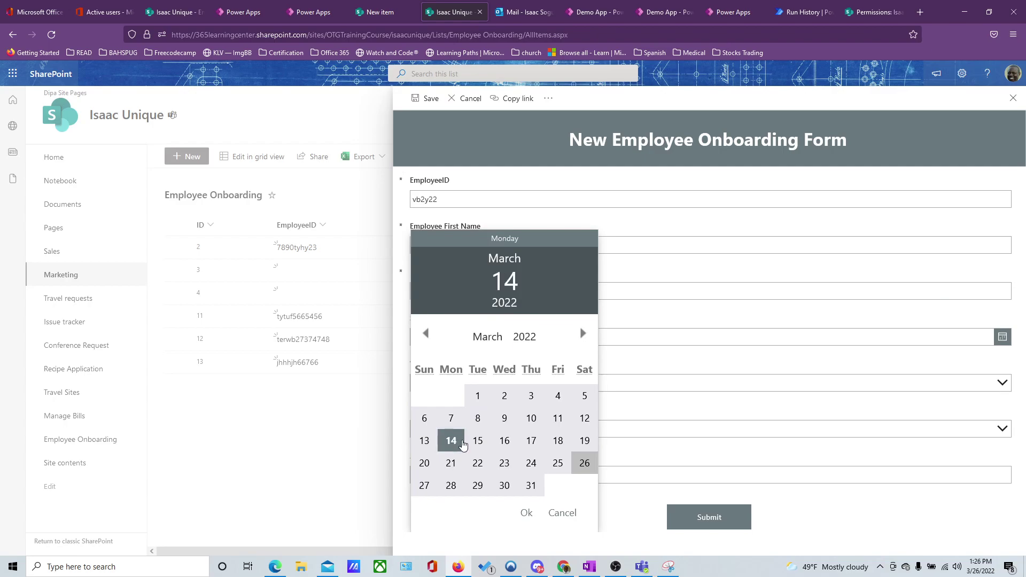
{"action": "left_click", "coordinate": [529, 512]}
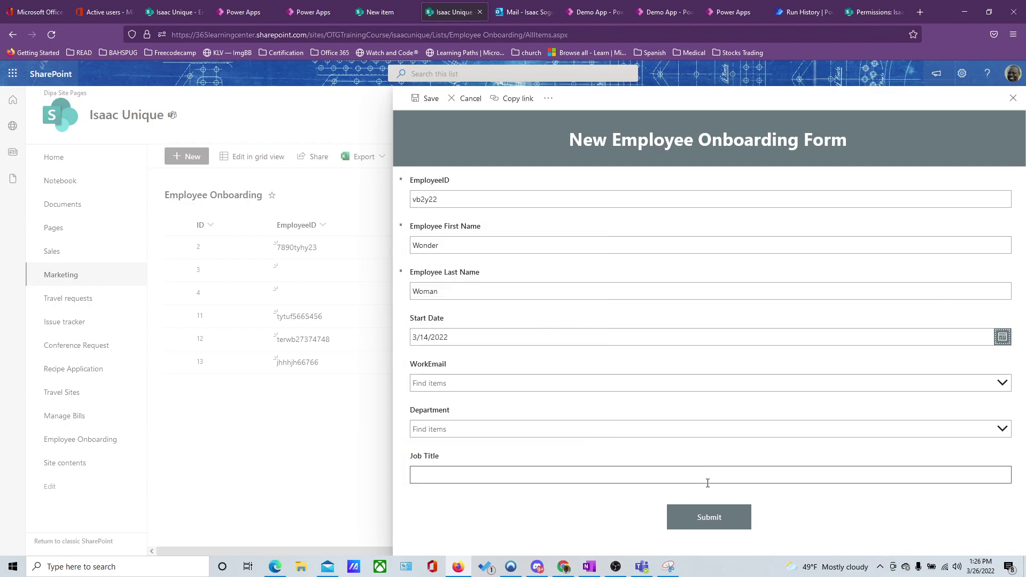
{"action": "left_click", "coordinate": [707, 519]}
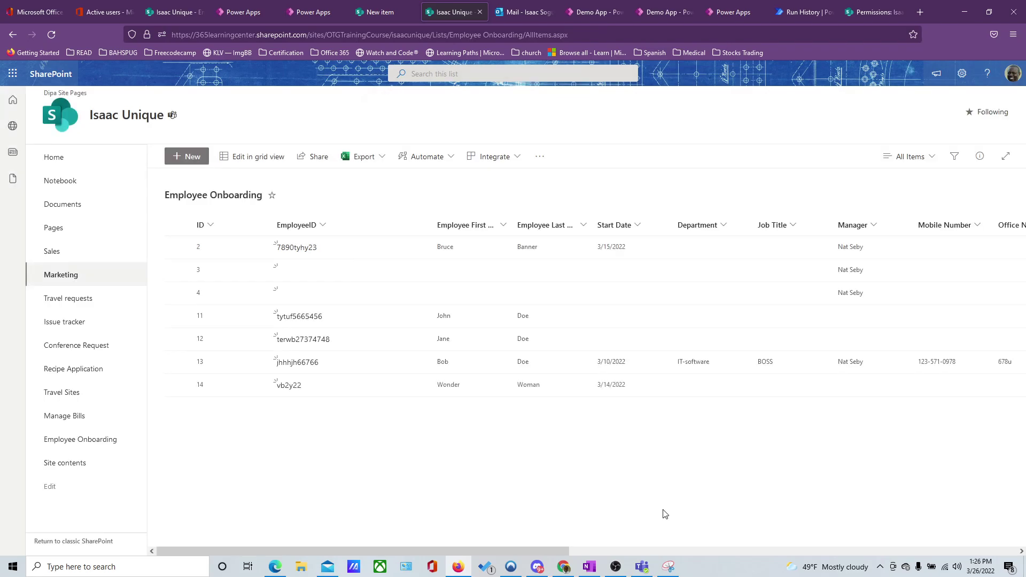
Reopen the new-item form, dismiss the success notification, and go back from the ThankYou screen to the blank form before cancelling it
{"action": "left_click", "coordinate": [191, 161]}
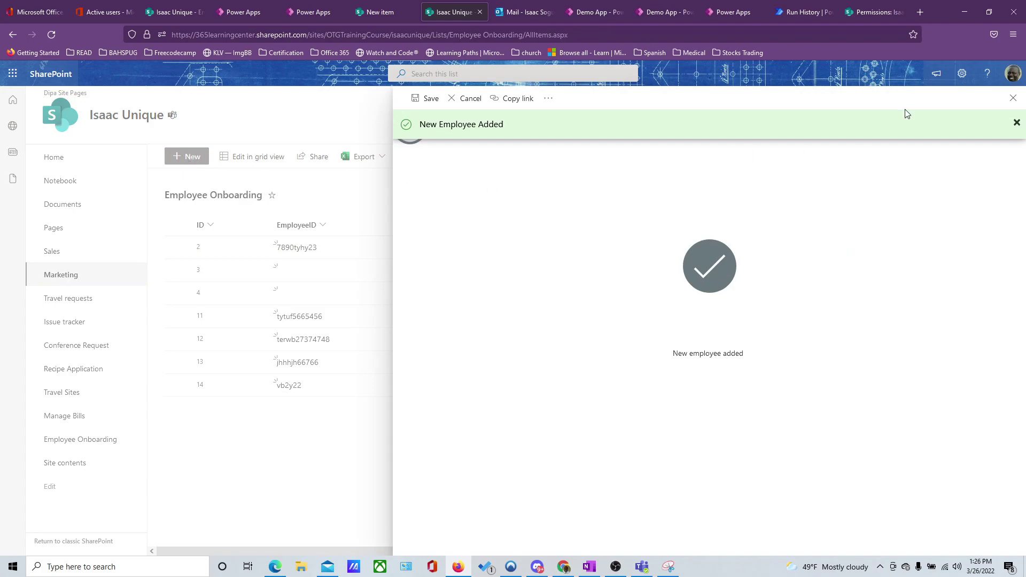
{"action": "left_click", "coordinate": [1017, 123]}
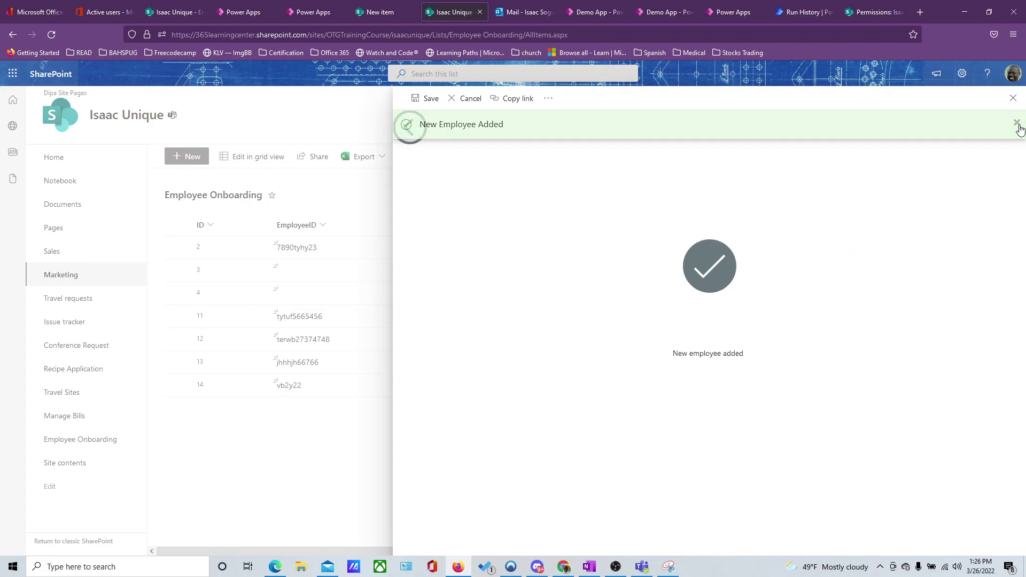
{"action": "left_click", "coordinate": [408, 128]}
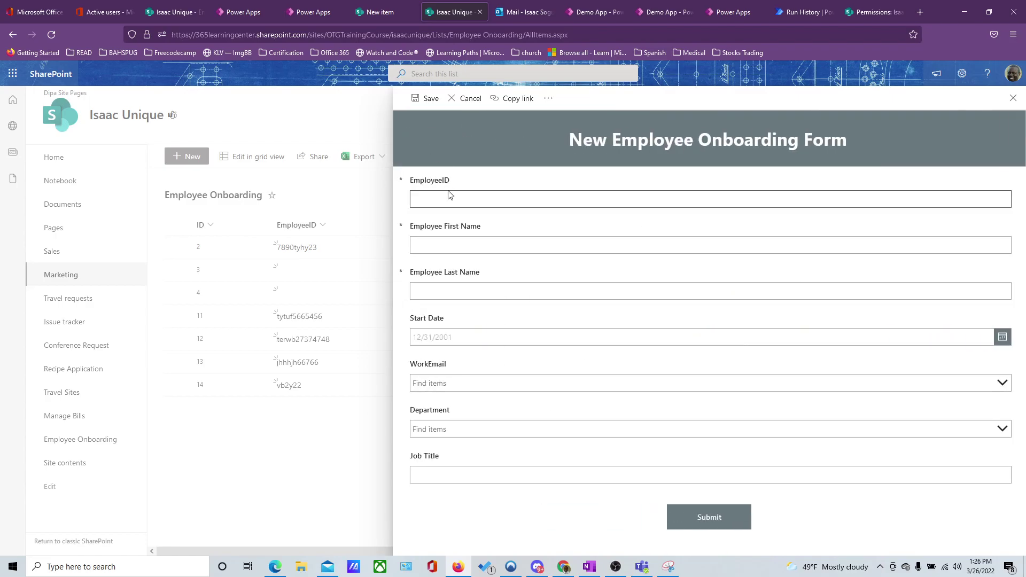
{"action": "left_click", "coordinate": [471, 99]}
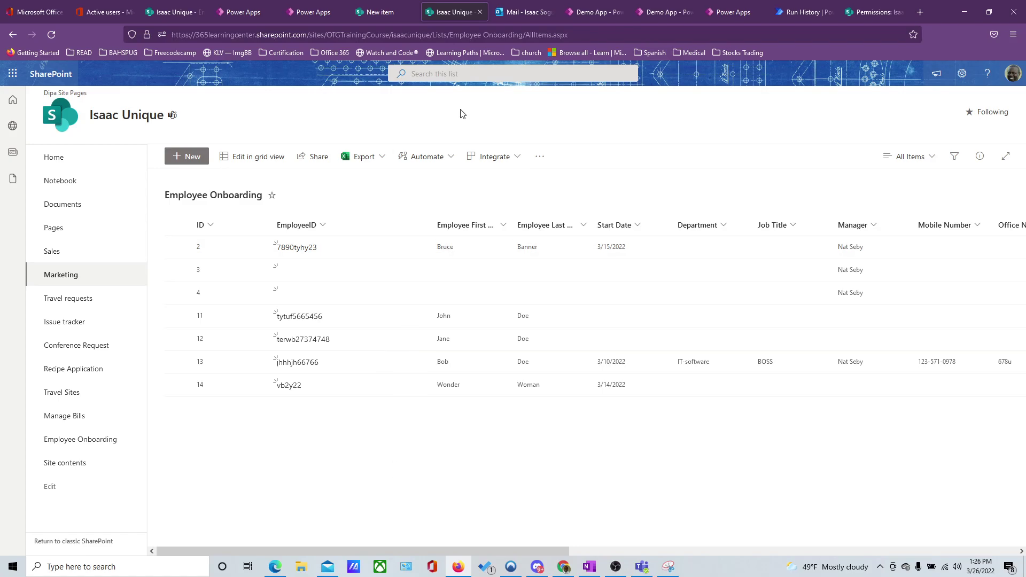
Check the Outlook inbox, and refresh the onboarding flow's run history in Power Automate until the new submission's run is listed
{"action": "left_click", "coordinate": [517, 11]}
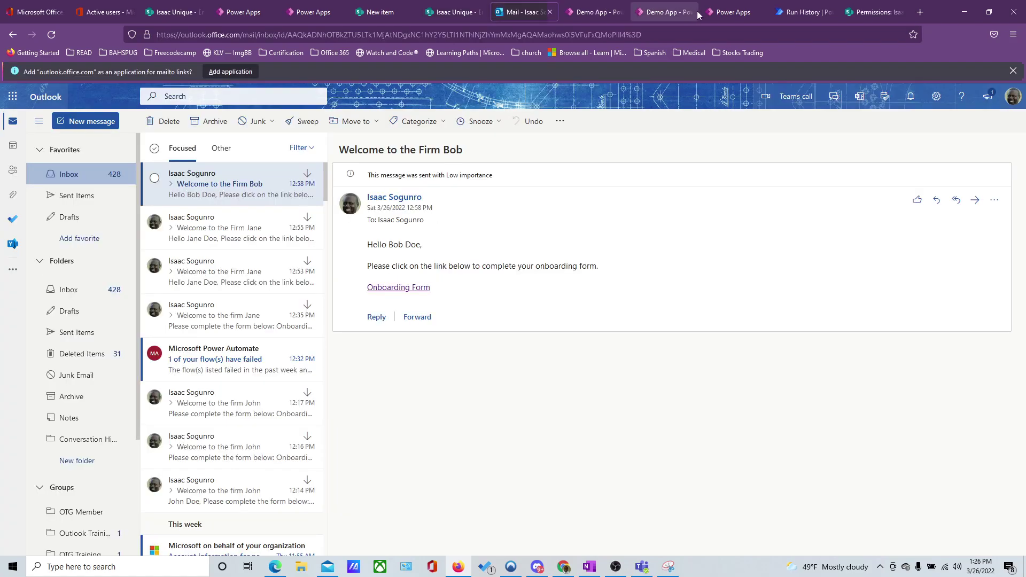
{"action": "left_click", "coordinate": [799, 14]}
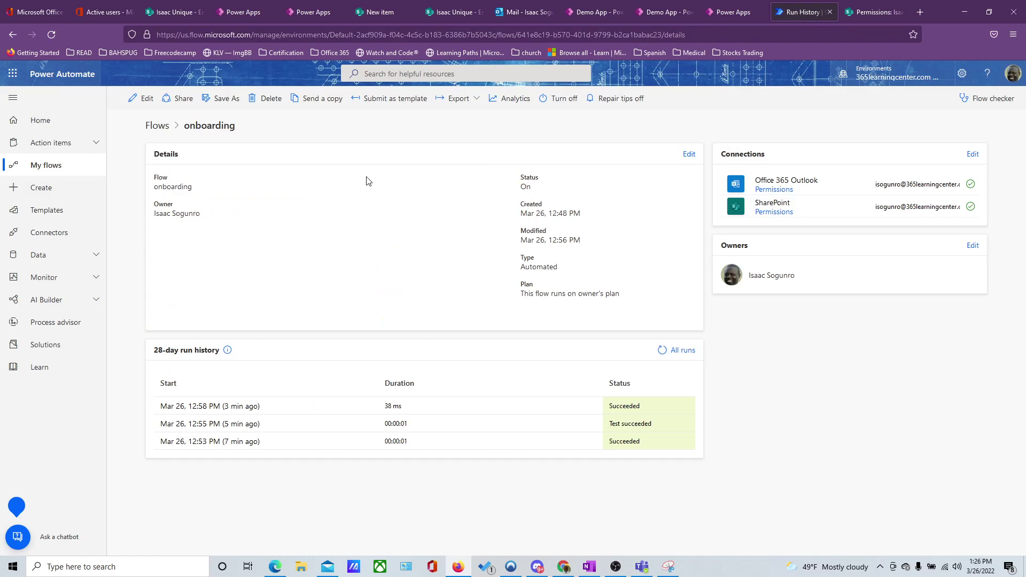
{"action": "left_click", "coordinate": [662, 350]}
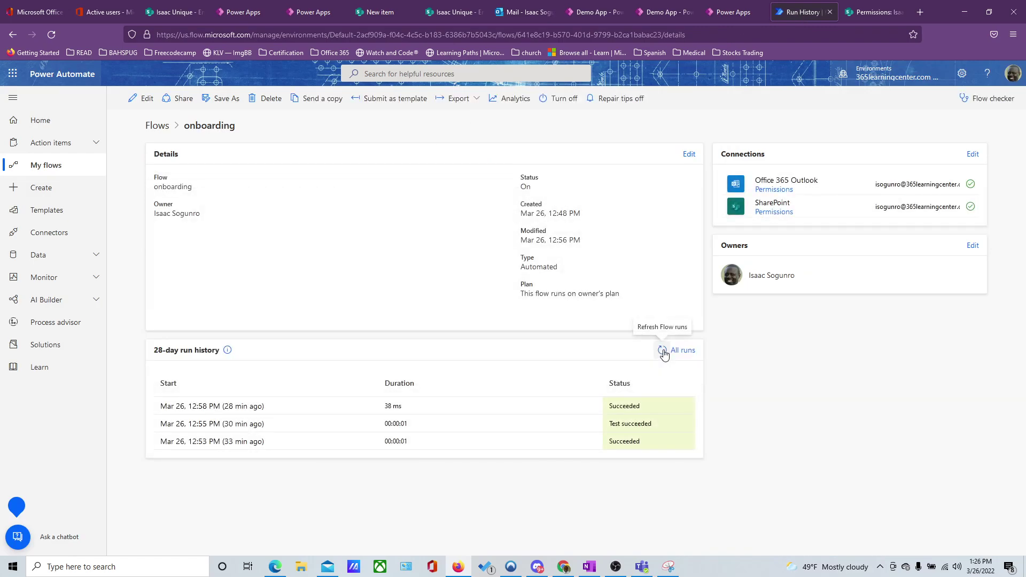
{"action": "left_click", "coordinate": [663, 351]}
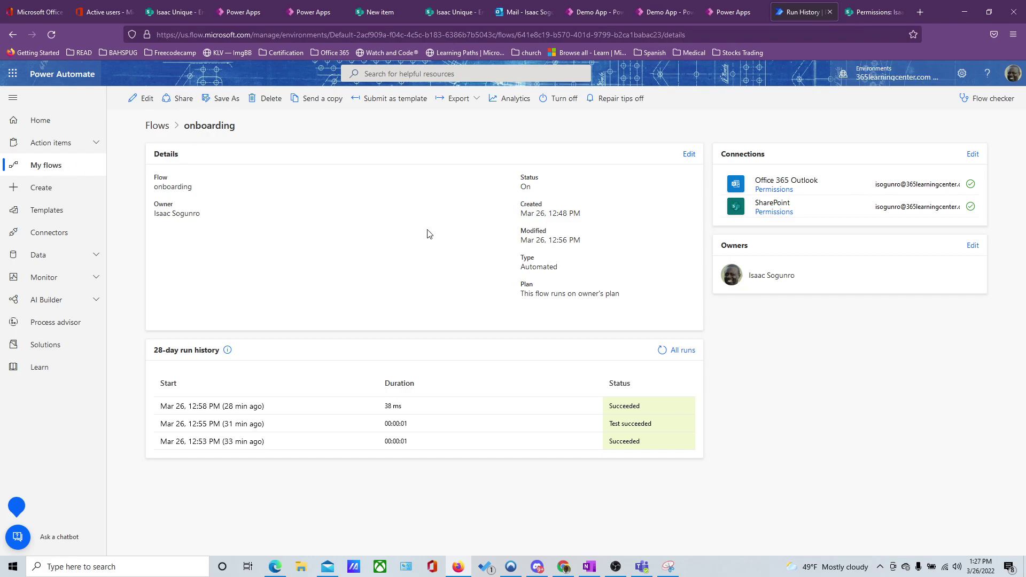
{"action": "left_click", "coordinate": [668, 357]}
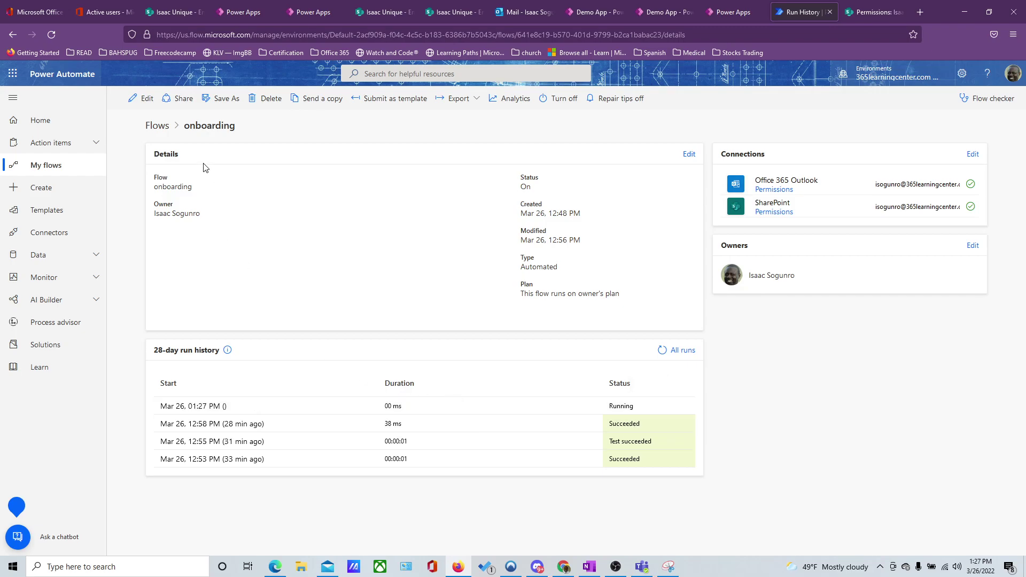
Return to the Employee Onboarding list in SharePoint, reload it, and check its blank new-item form before closing the form
{"action": "left_click", "coordinate": [168, 16]}
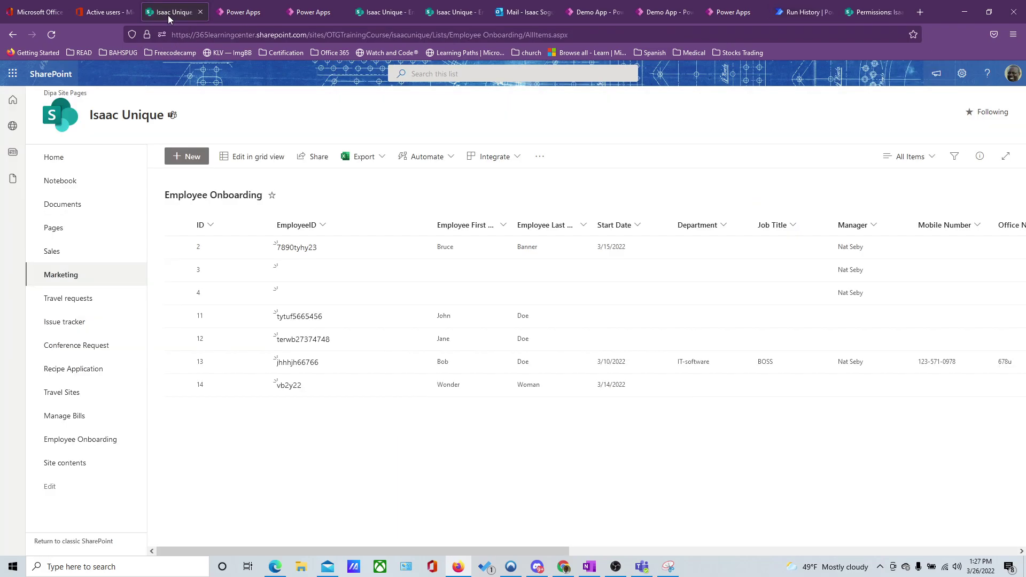
{"action": "left_click", "coordinate": [186, 160]}
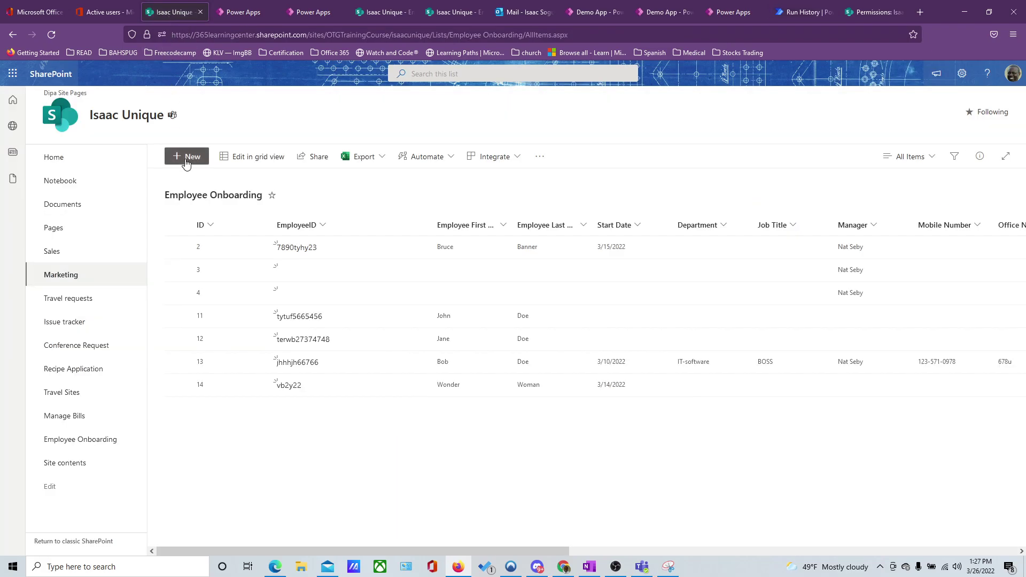
{"action": "left_click", "coordinate": [186, 160]}
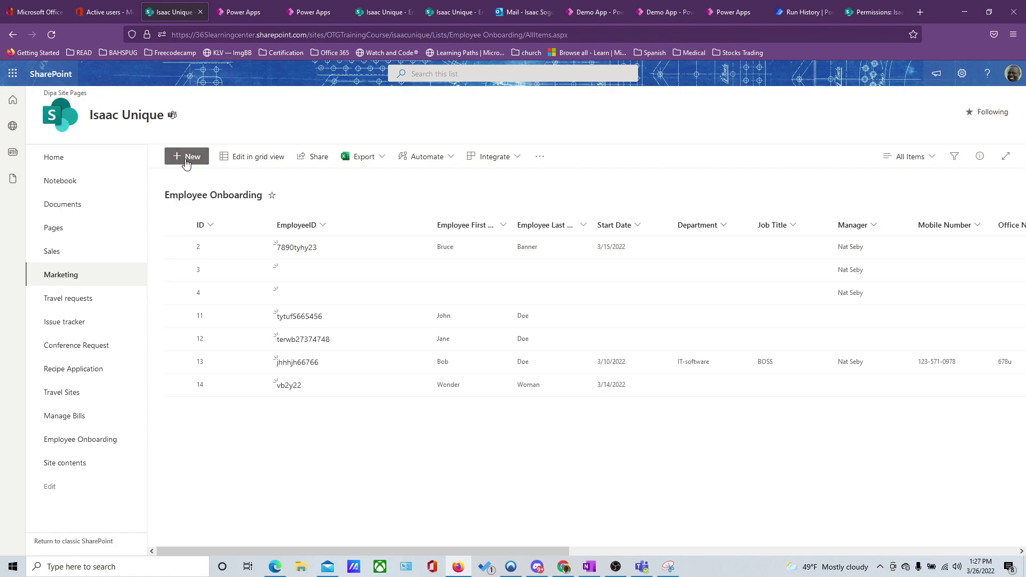
{"action": "left_click", "coordinate": [190, 164]}
{"action": "left_click", "coordinate": [188, 163]}
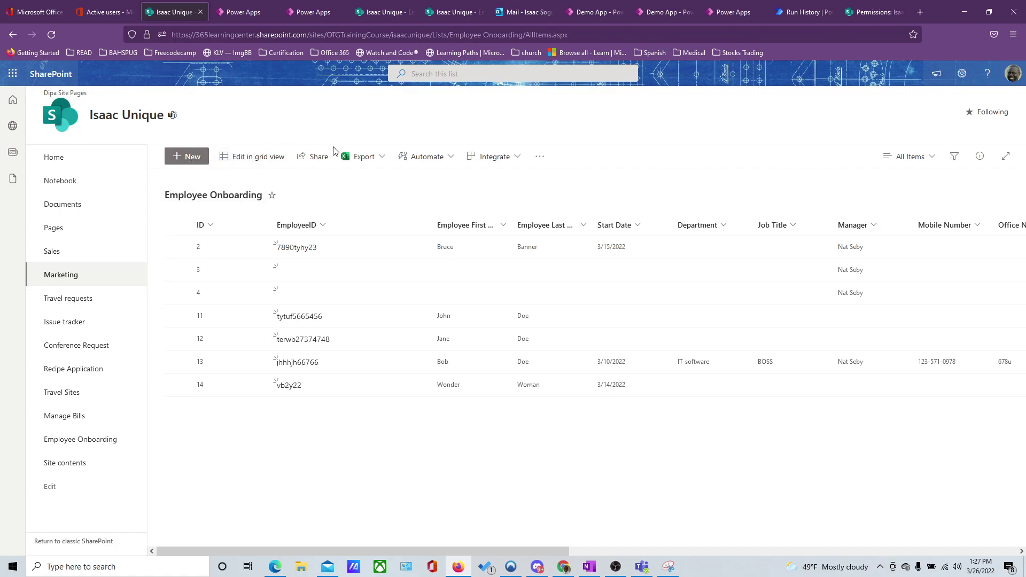
{"action": "left_click", "coordinate": [196, 158]}
{"action": "left_click", "coordinate": [52, 35]}
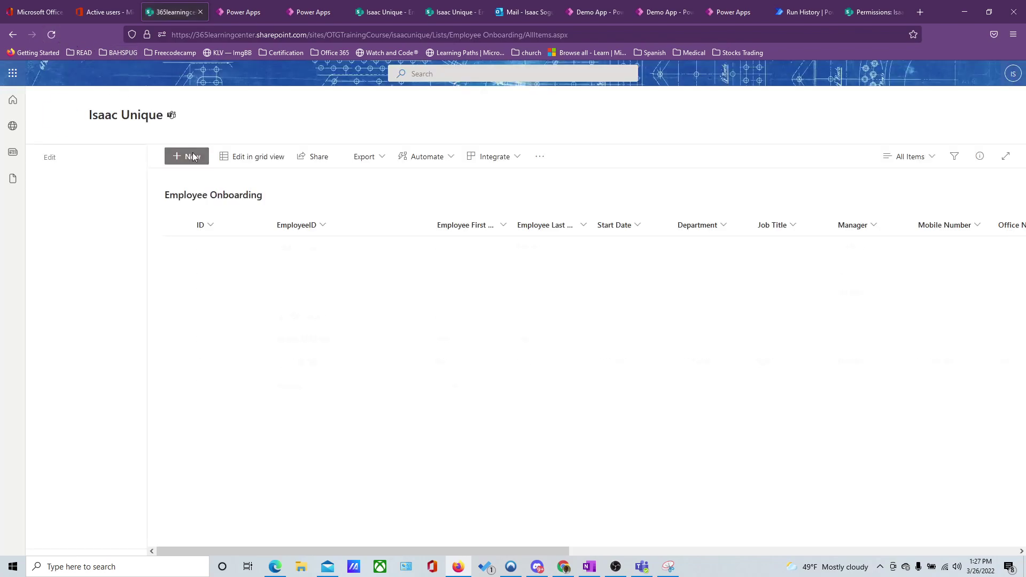
{"action": "left_click", "coordinate": [194, 159]}
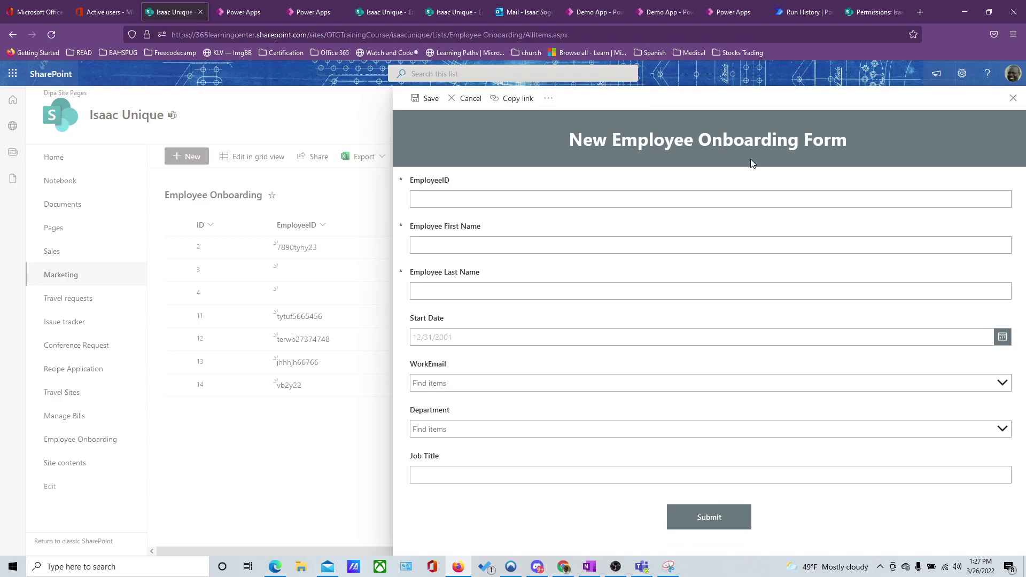
{"action": "left_click", "coordinate": [1013, 99]}
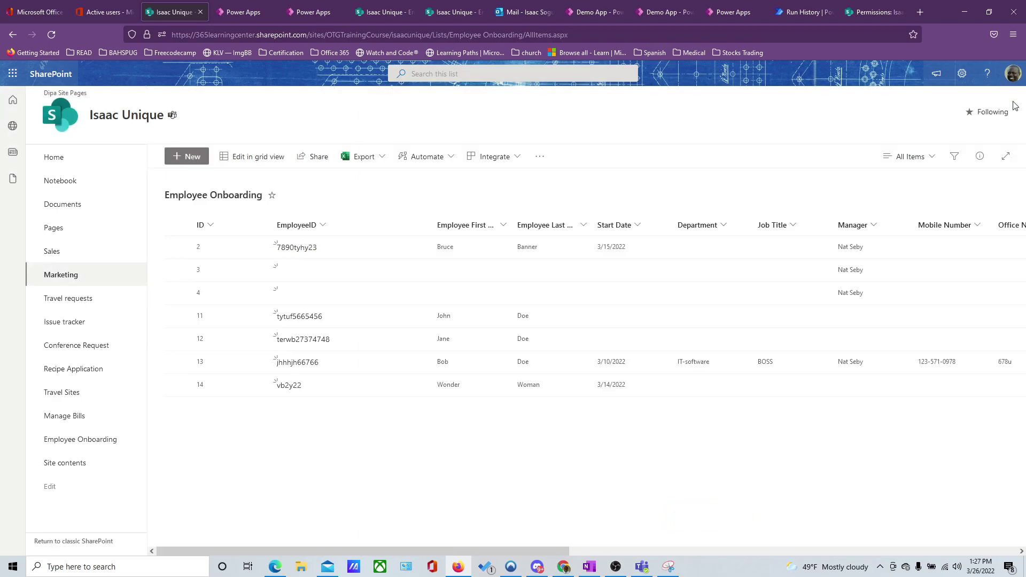